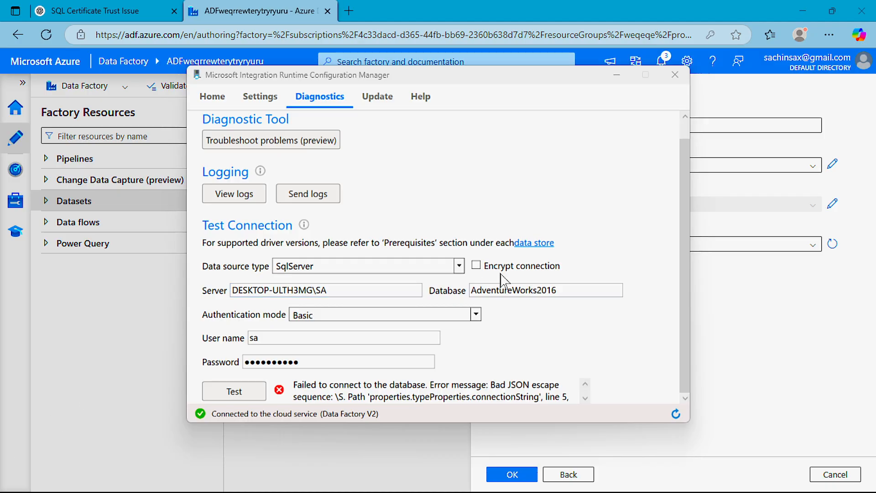
Browse the SQL Server tables available for the SqlServerTable1 dataset through the SqlServer1 linked service
{"action": "left_click", "coordinate": [77, 319]}
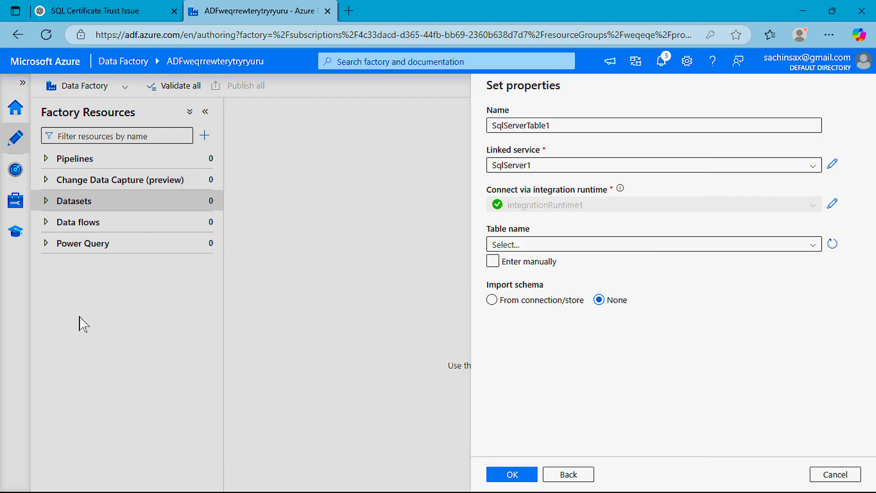
{"action": "left_click", "coordinate": [524, 246]}
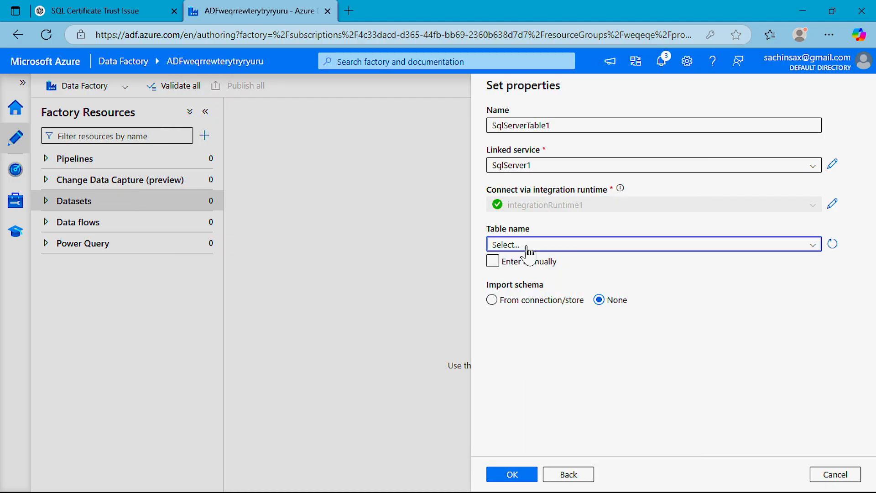
{"action": "scroll", "coordinate": [591, 335], "scroll_direction": "down", "scroll_amount": 10}
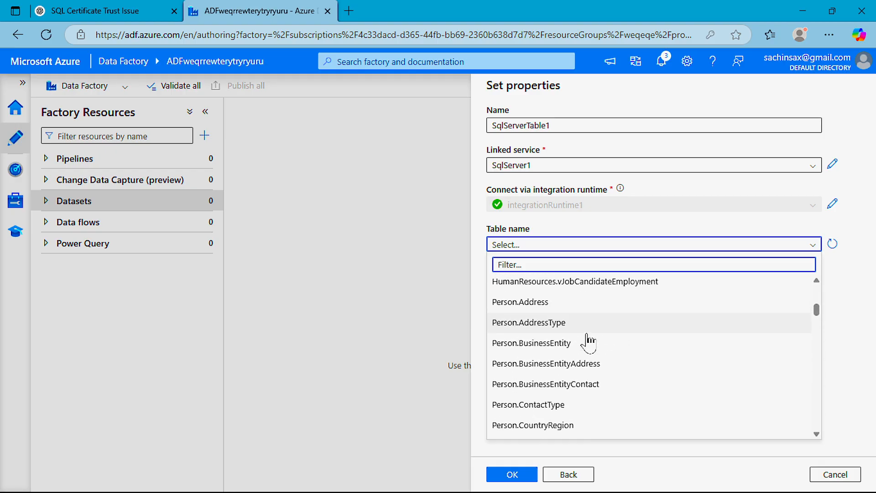
{"action": "scroll", "coordinate": [588, 341], "scroll_direction": "down", "scroll_amount": 8}
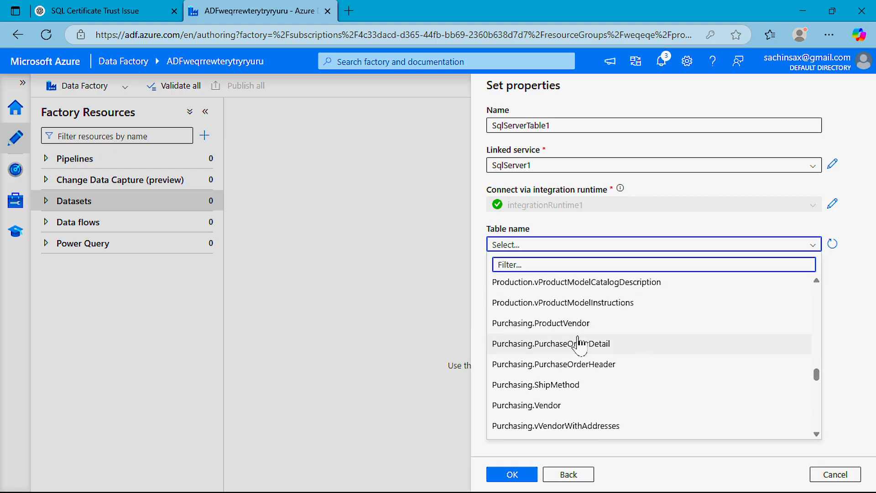
Switch to SQL Server Management Studio to review the AdventureWorks2016 tables, and compare them with the table names offered for the dataset in Data Factory
{"action": "left_click", "coordinate": [635, 483]}
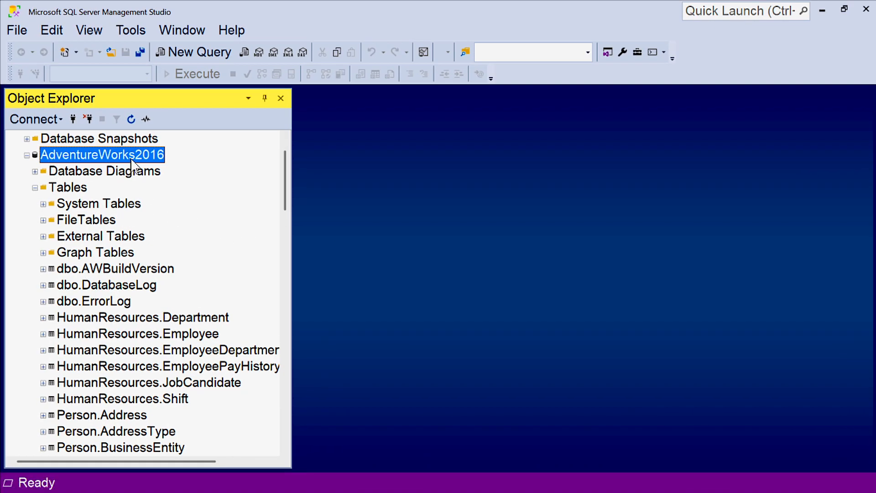
{"action": "scroll", "coordinate": [105, 295], "scroll_direction": "down", "scroll_amount": 6}
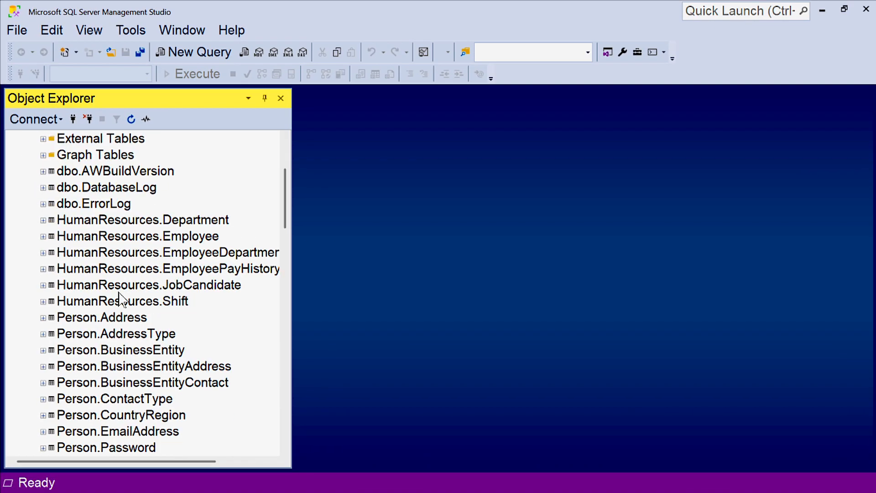
{"action": "scroll", "coordinate": [121, 314], "scroll_direction": "up", "scroll_amount": 7}
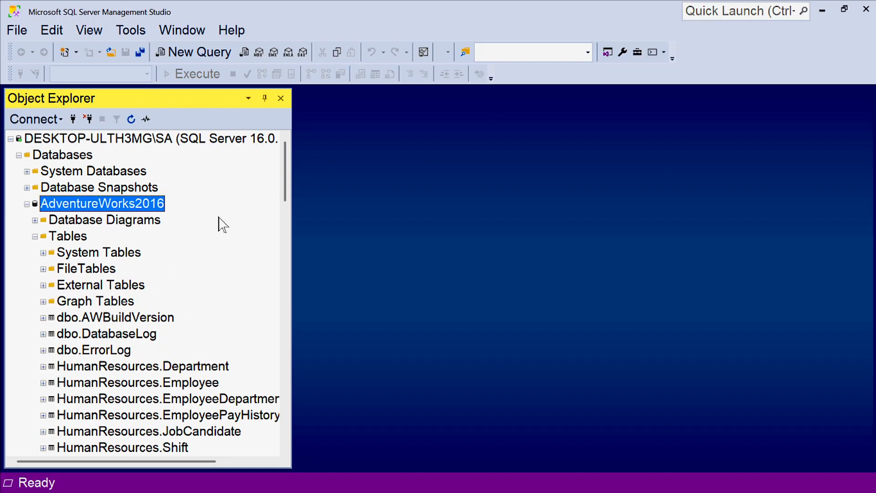
{"action": "left_click", "coordinate": [823, 10]}
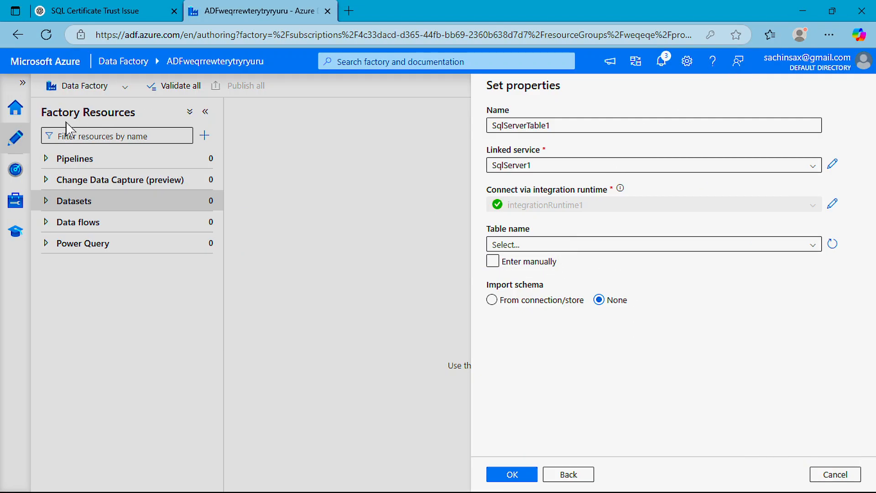
{"action": "left_click", "coordinate": [540, 244]}
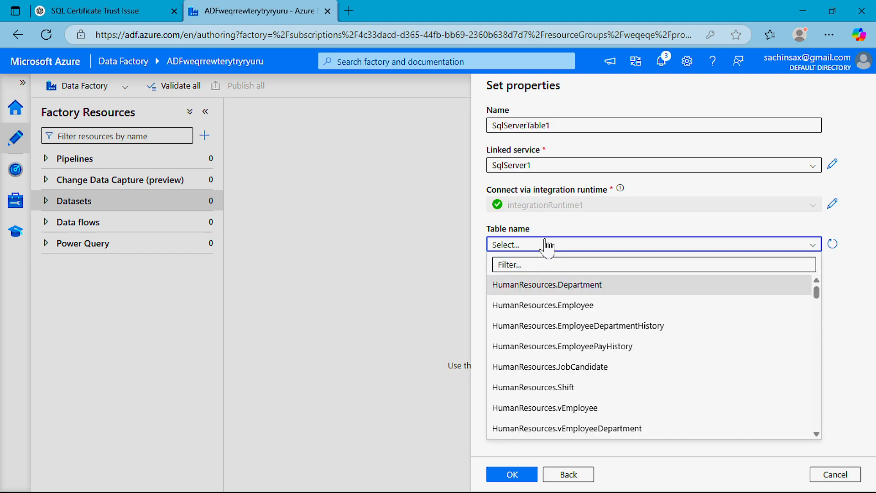
{"action": "left_click", "coordinate": [548, 245]}
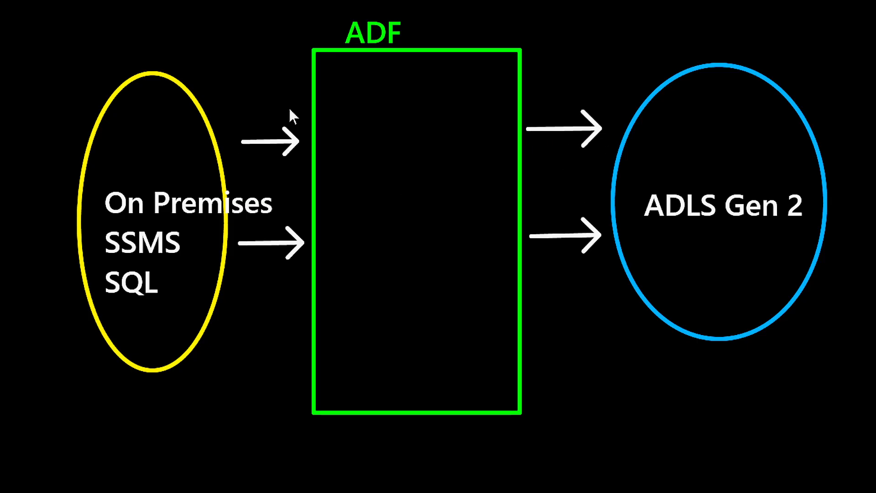
Draw a tall rectangle across the arrows leading into ADF, label it "Install PC", and write "Database" inside the ADF box
{"action": "left_click_drag", "start_coordinate": [267, 159], "coordinate": [272, 316]}
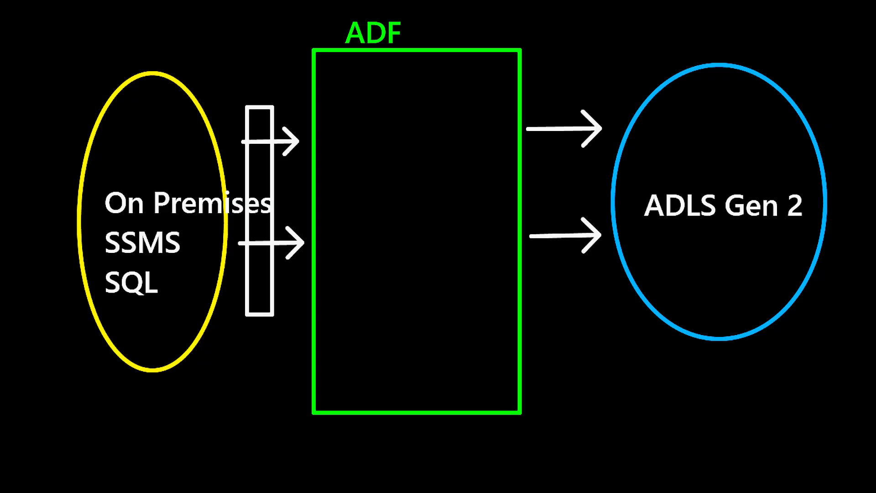
{"action": "type", "text": "Install"}
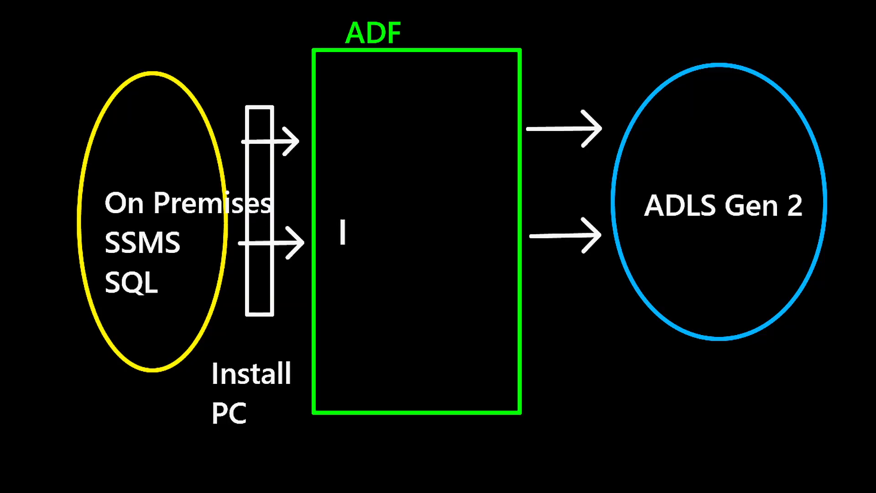
{"action": "type", "text": "Data"}
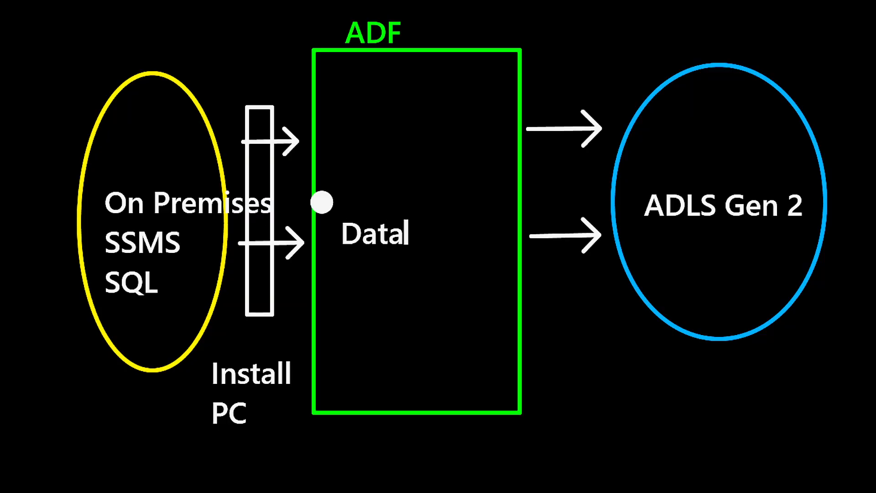
{"action": "type", "text": "base"}
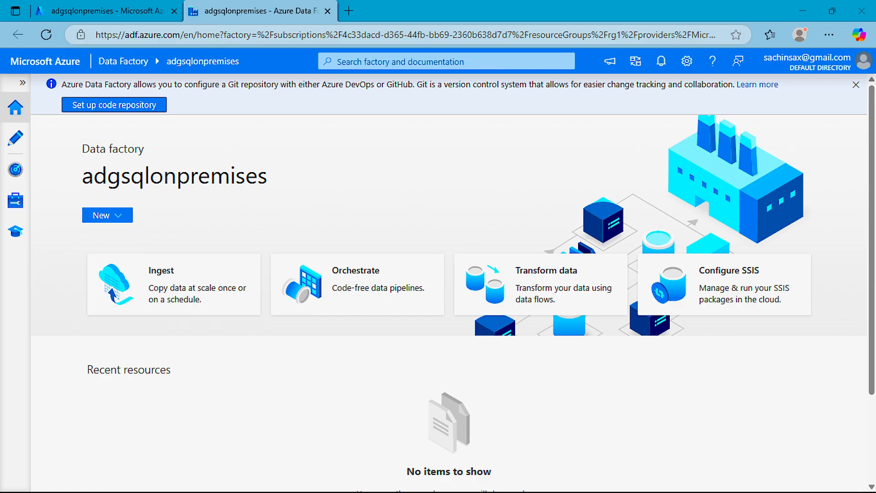
Start a new Azure, Self-Hosted integration runtime in the adgsqlonpremises data factory, choosing Self-Hosted as the network environment
{"action": "mouse_move", "coordinate": [55, 57]}
{"action": "left_mouse_down"}
{"action": "mouse_move", "coordinate": [179, 242]}
{"action": "mouse_move", "coordinate": [796, 445]}
{"action": "left_mouse_up"}
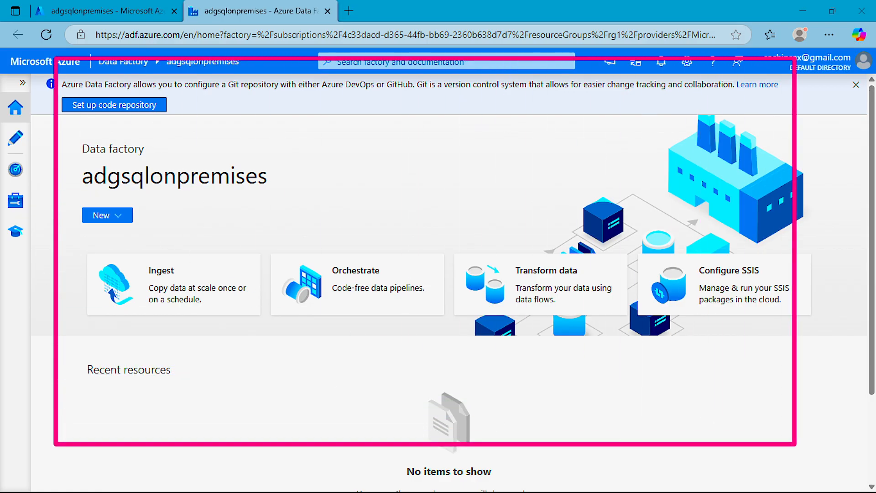
{"action": "left_click", "coordinate": [16, 200]}
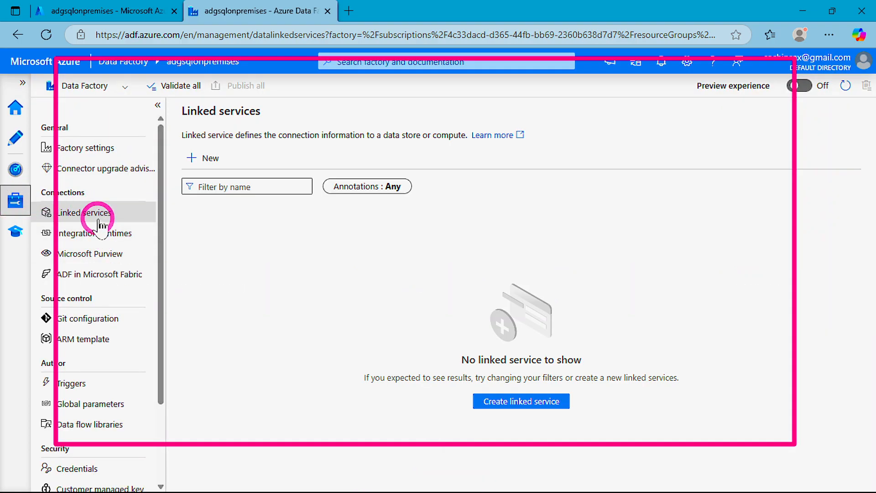
{"action": "left_click", "coordinate": [97, 240]}
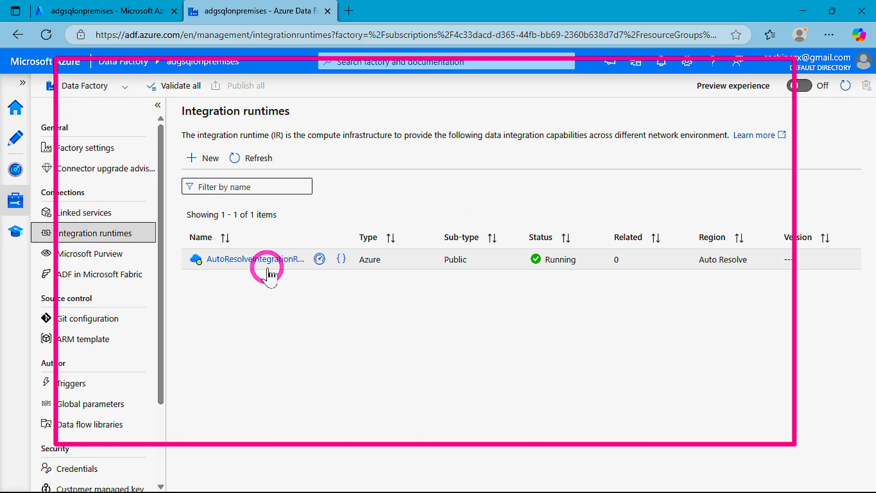
{"action": "left_click", "coordinate": [203, 160]}
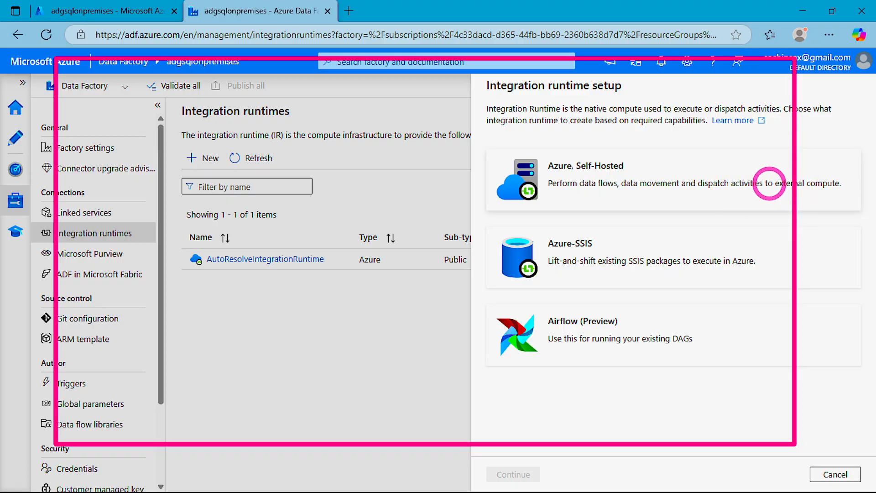
{"action": "left_click", "coordinate": [678, 178]}
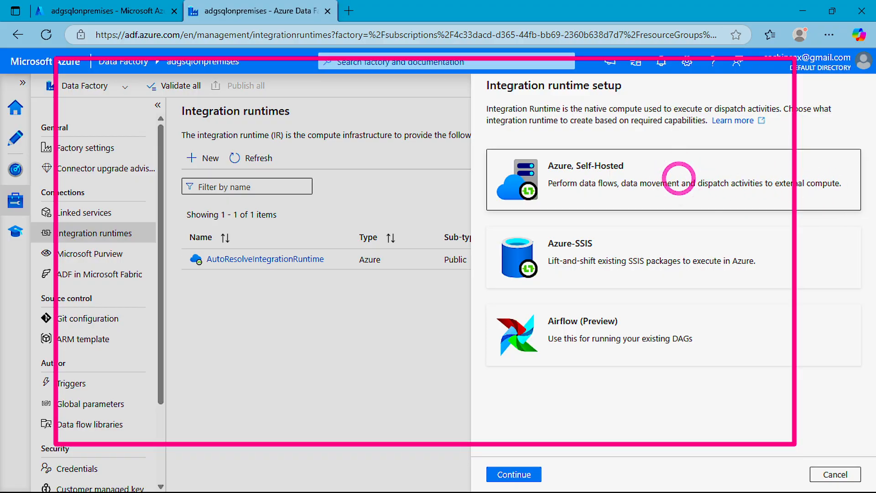
{"action": "left_click", "coordinate": [515, 472]}
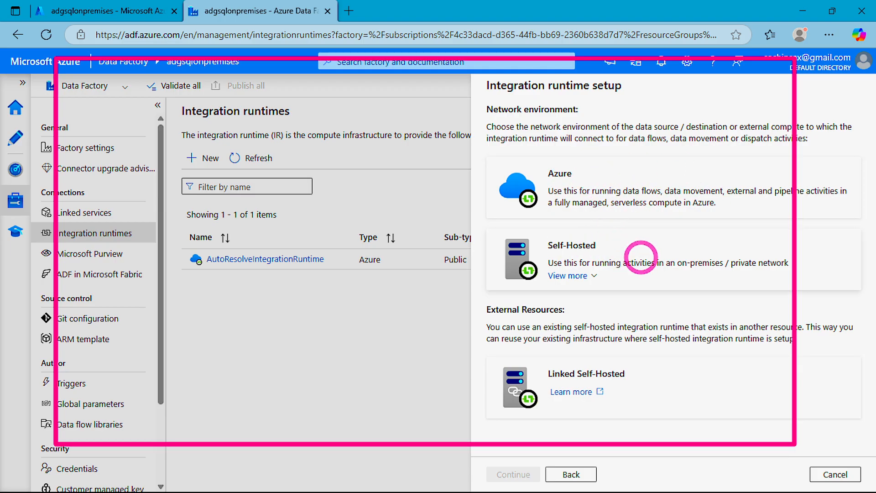
{"action": "left_click", "coordinate": [569, 272]}
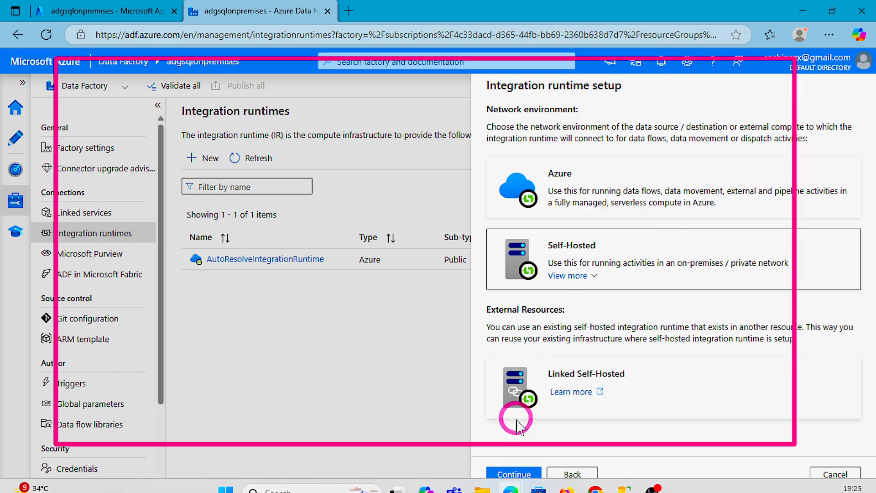
{"action": "left_click", "coordinate": [513, 474]}
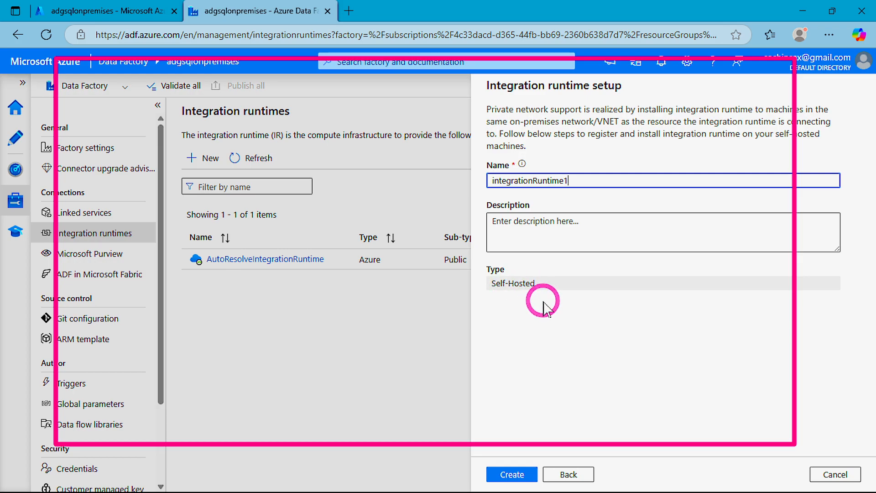
Glance at the local AdventureWorks2016 database in SQL Server Management Studio, and create the self-hosted integration runtime named integrationRuntime1
{"action": "mouse_move", "coordinate": [579, 492]}
{"action": "left_click", "coordinate": [619, 483]}
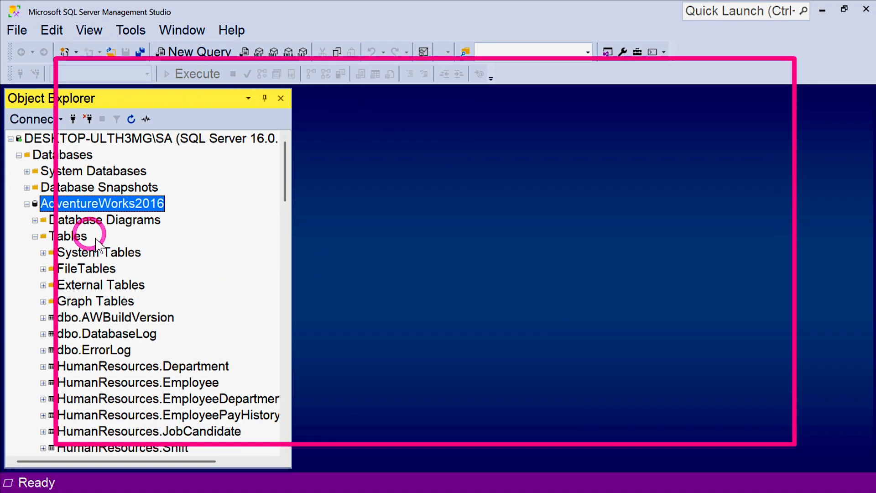
{"action": "left_click", "coordinate": [822, 10]}
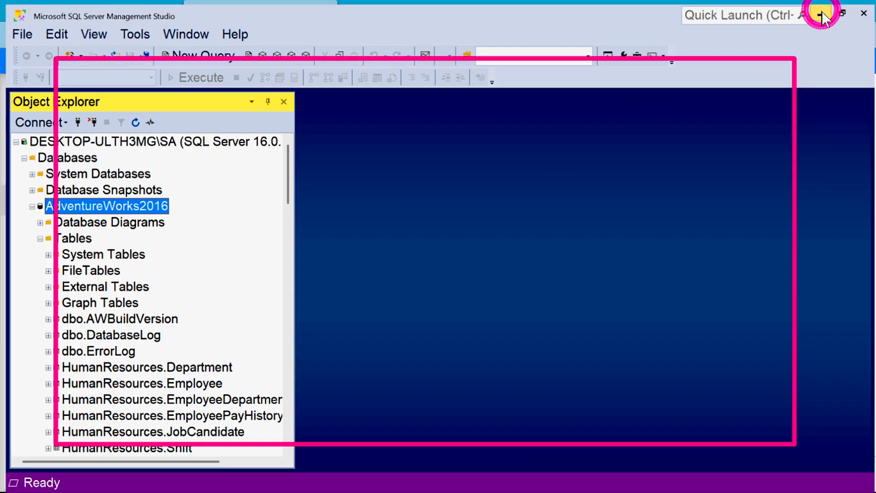
{"action": "left_click", "coordinate": [512, 474]}
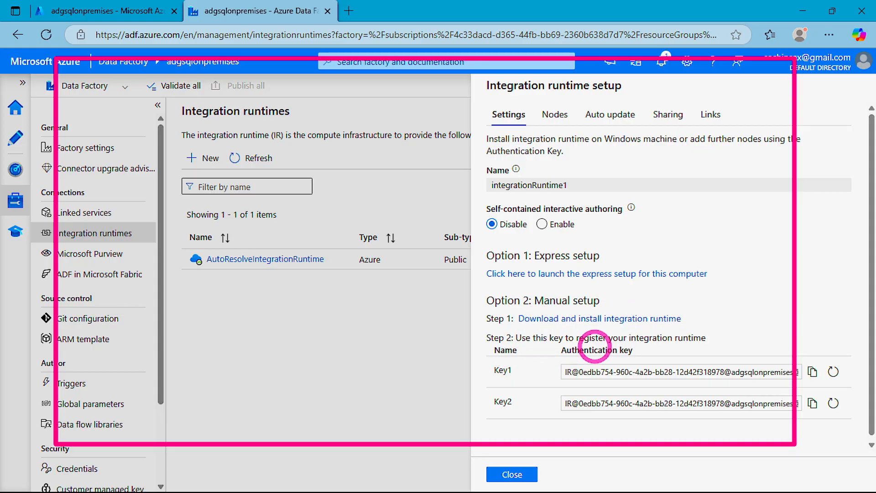
Download the English IntegrationRuntime_5.50.9181.2.msi installer from the Microsoft Download Center, following the manual setup option
{"action": "left_click", "coordinate": [588, 320]}
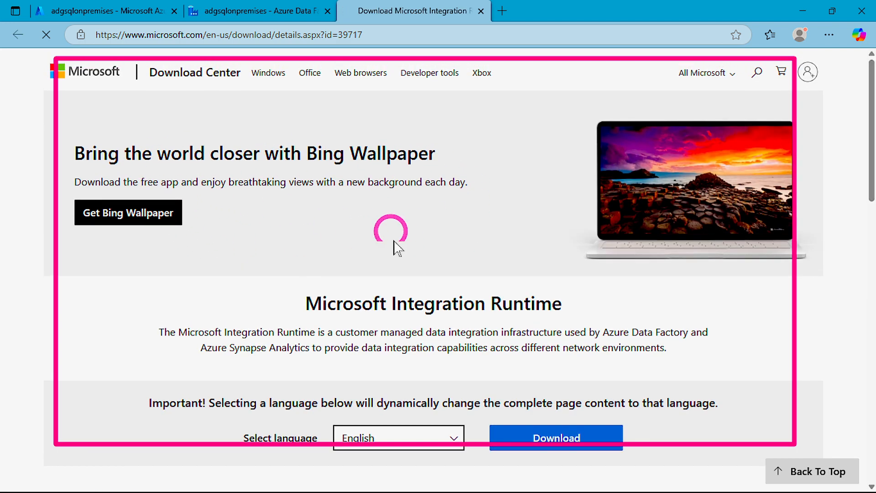
{"action": "scroll", "coordinate": [446, 274], "scroll_direction": "down", "scroll_amount": 3}
{"action": "scroll", "coordinate": [449, 273], "scroll_direction": "down", "scroll_amount": 1}
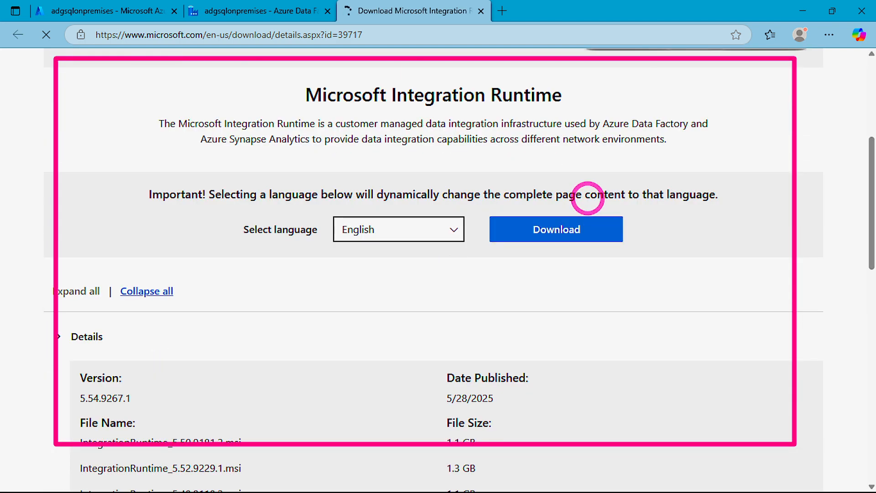
{"action": "left_click", "coordinate": [562, 239]}
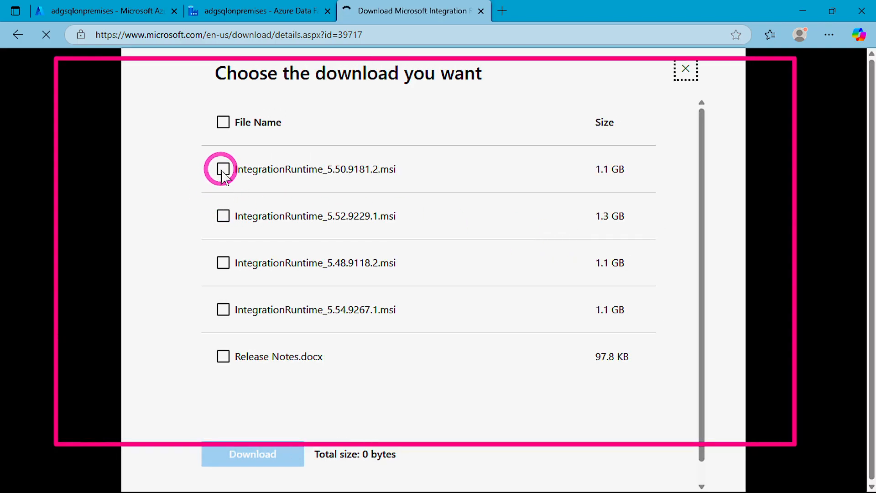
{"action": "left_click", "coordinate": [223, 171]}
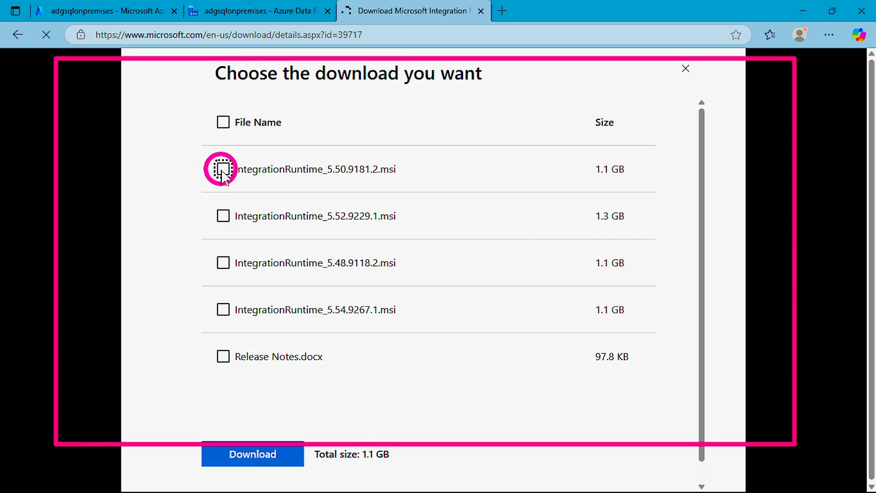
{"action": "left_click", "coordinate": [263, 462]}
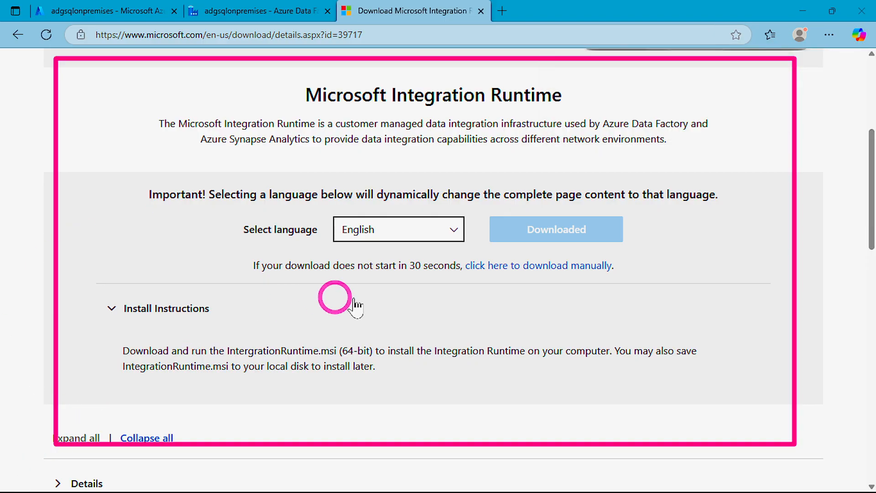
Open the browser's downloads in their folder and launch the IntegrationRuntime_5.50.9181.2.msi installer
{"action": "left_click", "coordinate": [829, 35]}
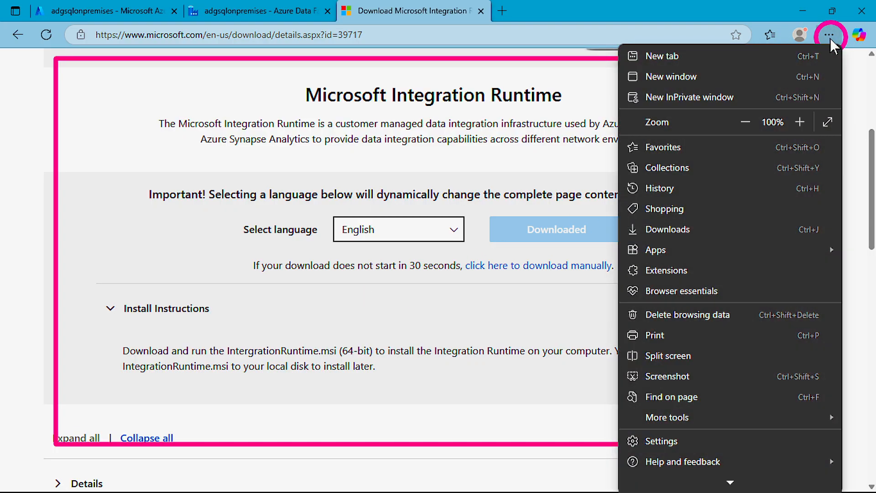
{"action": "left_click", "coordinate": [660, 227]}
{"action": "left_click", "coordinate": [736, 227]}
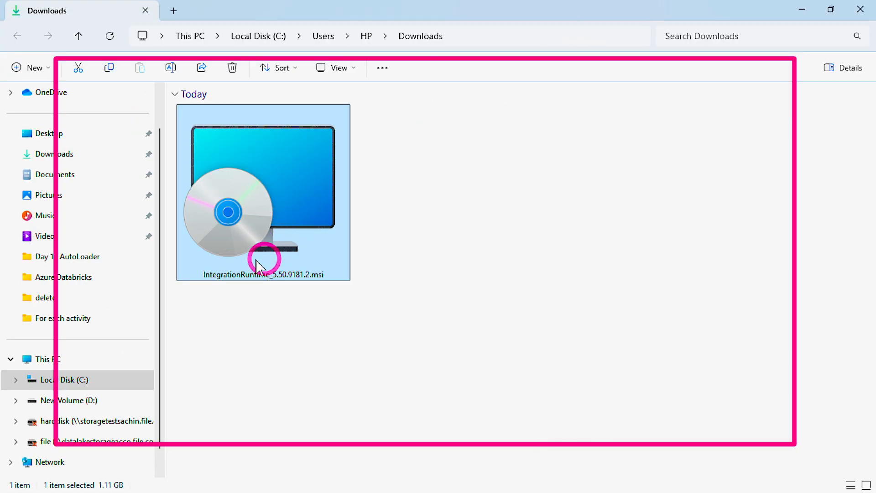
{"action": "double_click", "coordinate": [246, 192]}
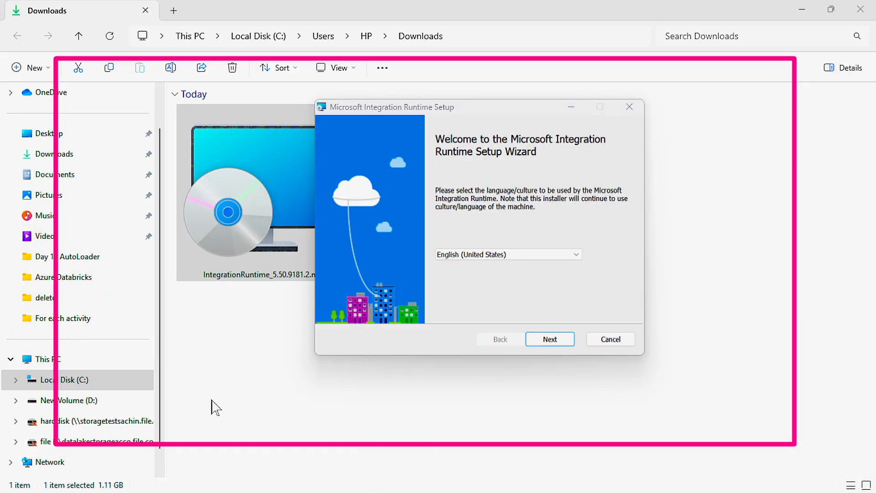
Install Microsoft Integration Runtime in English (United States), accepting the license terms and the default destination folder, and finish the setup wizard
{"action": "left_click", "coordinate": [553, 340]}
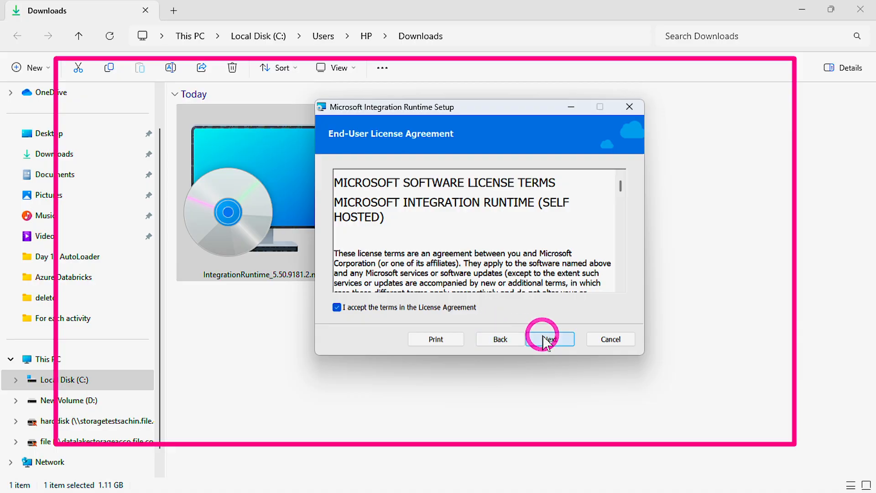
{"action": "left_click", "coordinate": [547, 341]}
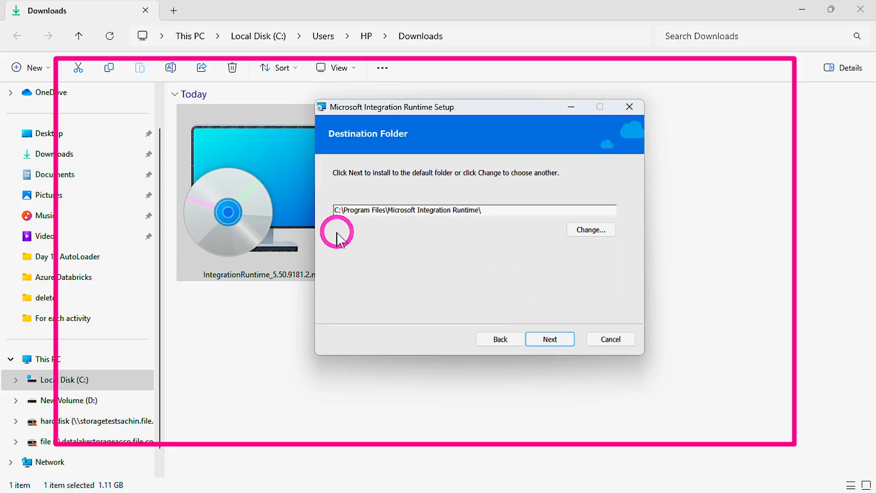
{"action": "left_click", "coordinate": [560, 344]}
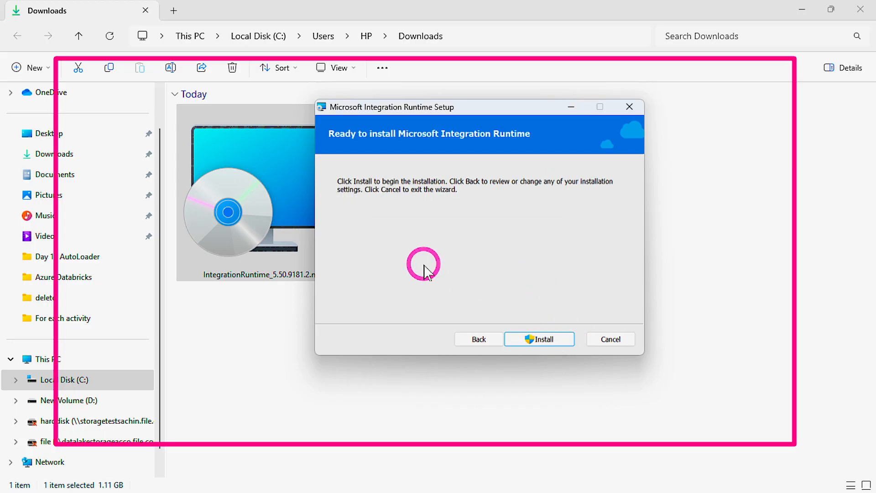
{"action": "left_click", "coordinate": [541, 338]}
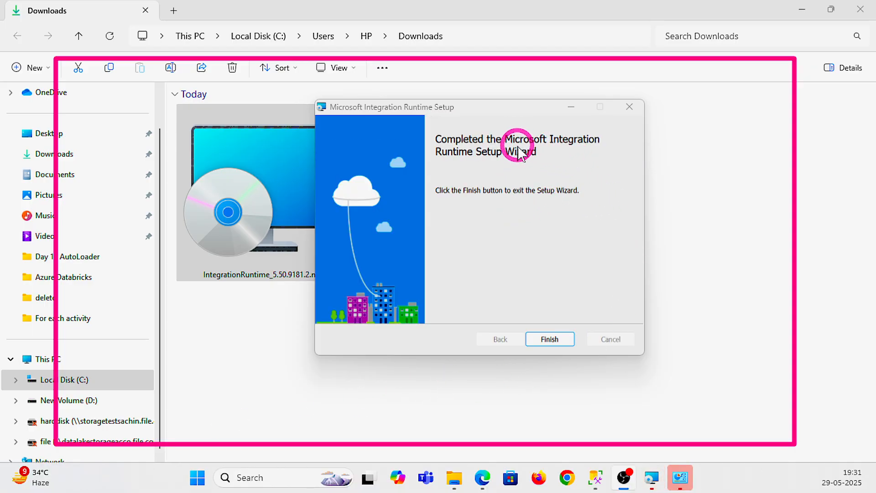
{"action": "left_click", "coordinate": [554, 339]}
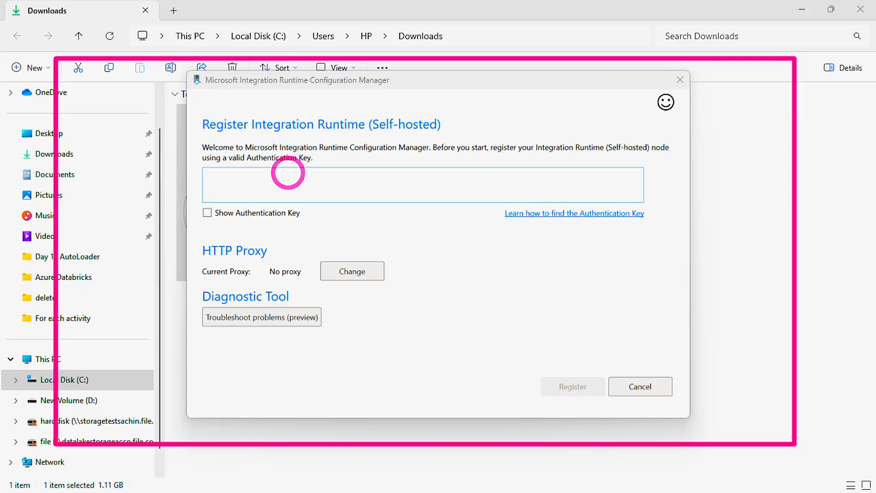
Copy the Key1 authentication key of integrationRuntime1 from the integration runtime setup in the adgsqlonpremises data factory
{"action": "left_click", "coordinate": [283, 178]}
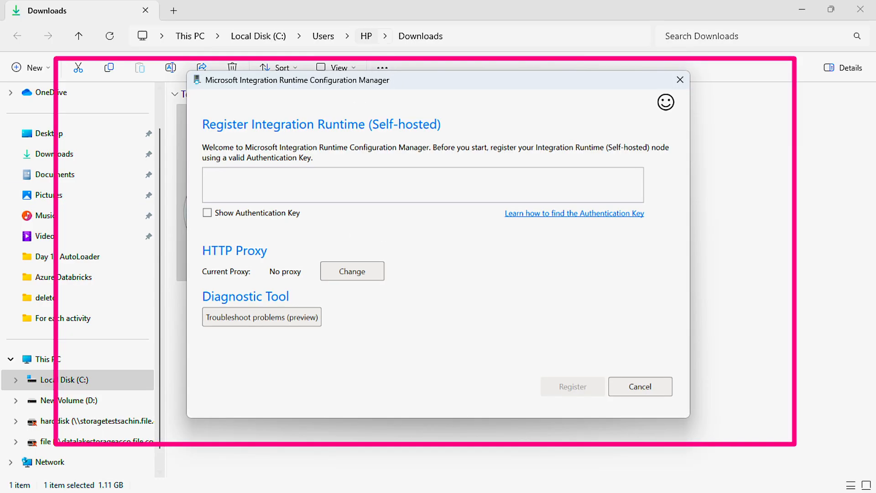
{"action": "left_click", "coordinate": [802, 10]}
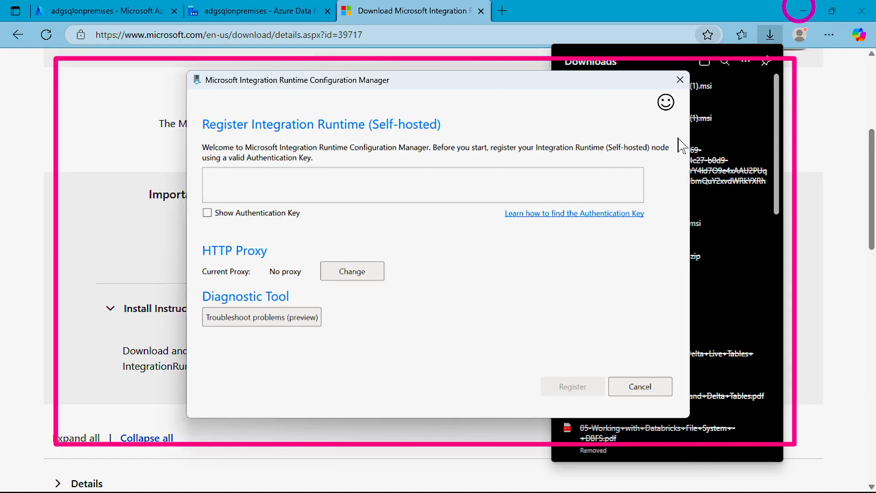
{"action": "left_click", "coordinate": [222, 15]}
{"action": "left_click", "coordinate": [785, 391]}
{"action": "left_click", "coordinate": [813, 372]}
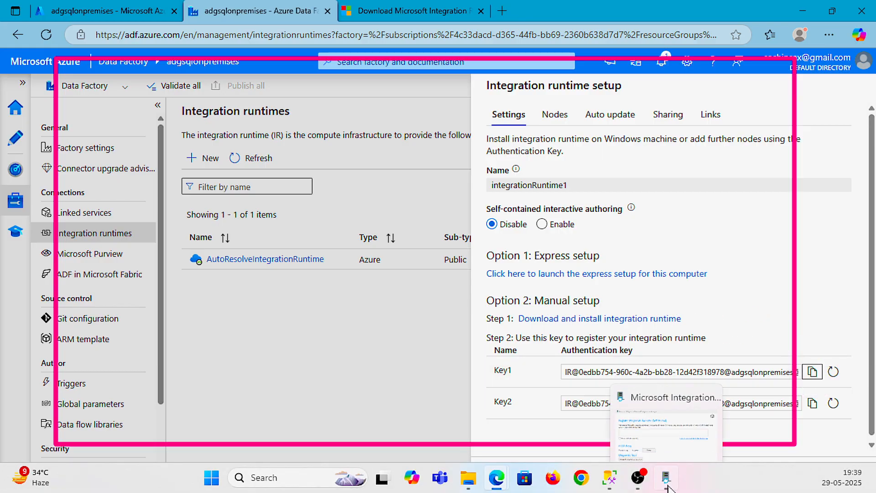
Paste the authentication key into the Integration Runtime Configuration Manager, register it, and finish adding this computer as the new node of integrationRuntime1
{"action": "left_click", "coordinate": [665, 483]}
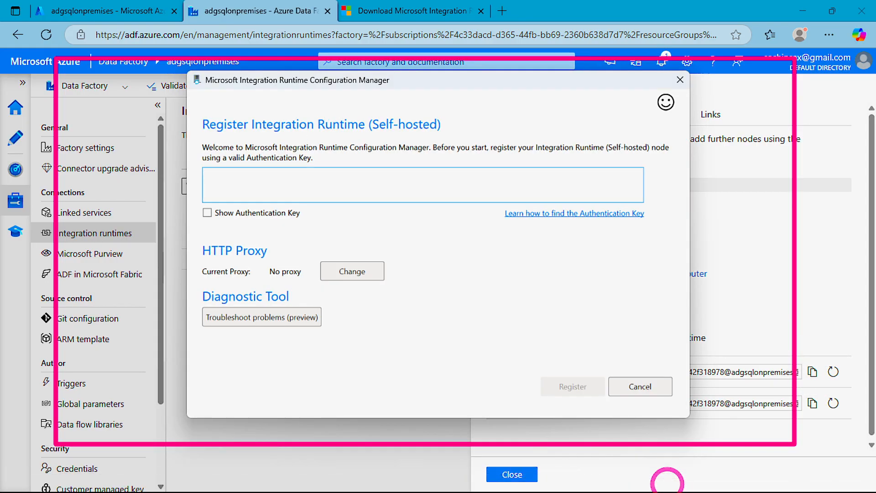
{"action": "key", "text": "ctrl+v"}
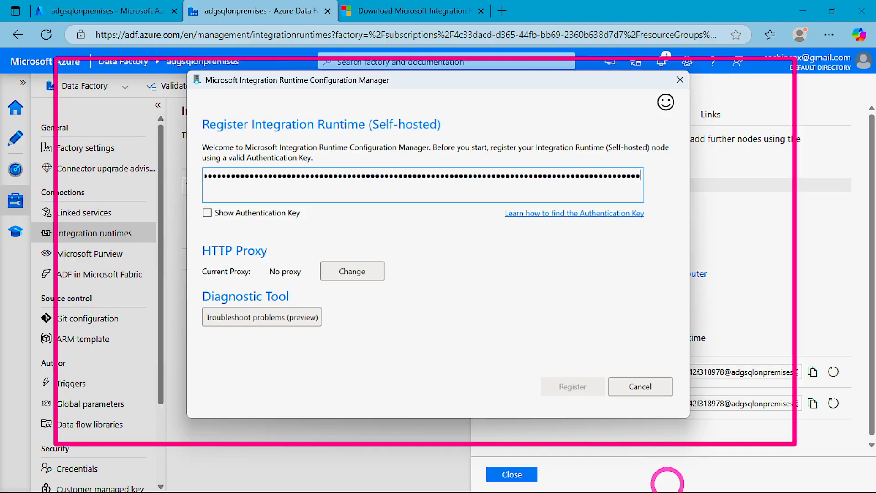
{"action": "left_click", "coordinate": [573, 387]}
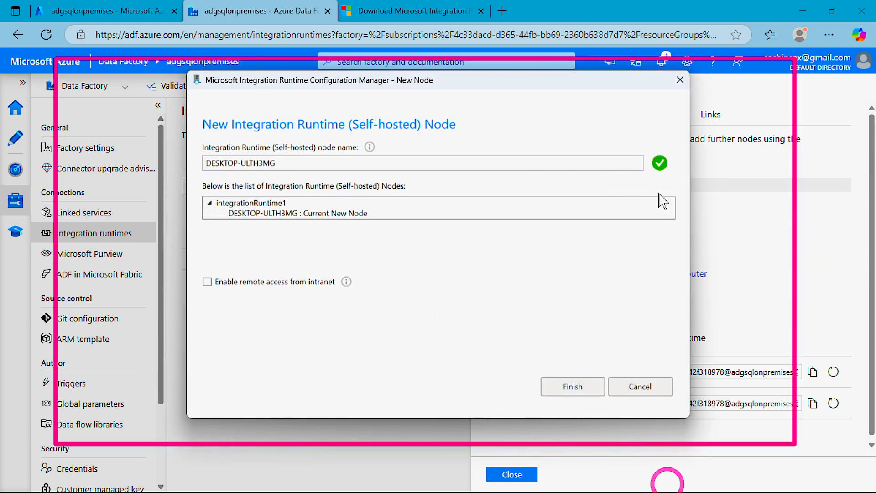
{"action": "left_click", "coordinate": [668, 481]}
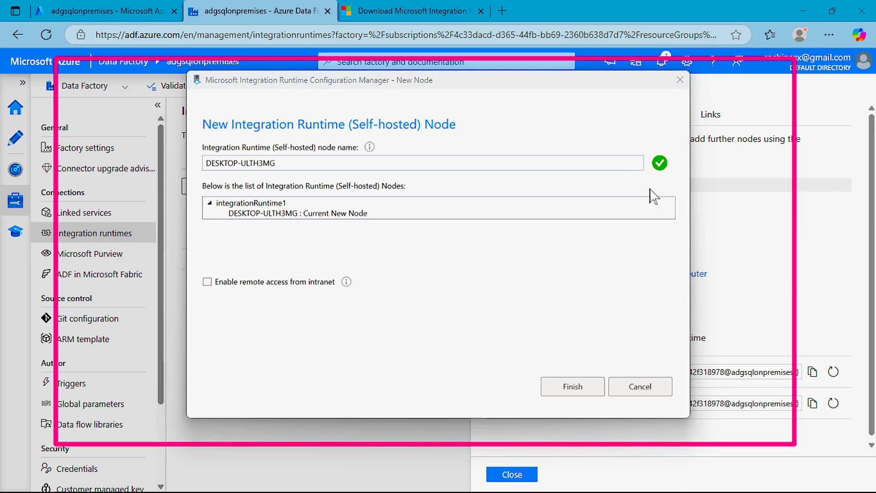
{"action": "left_click", "coordinate": [568, 387]}
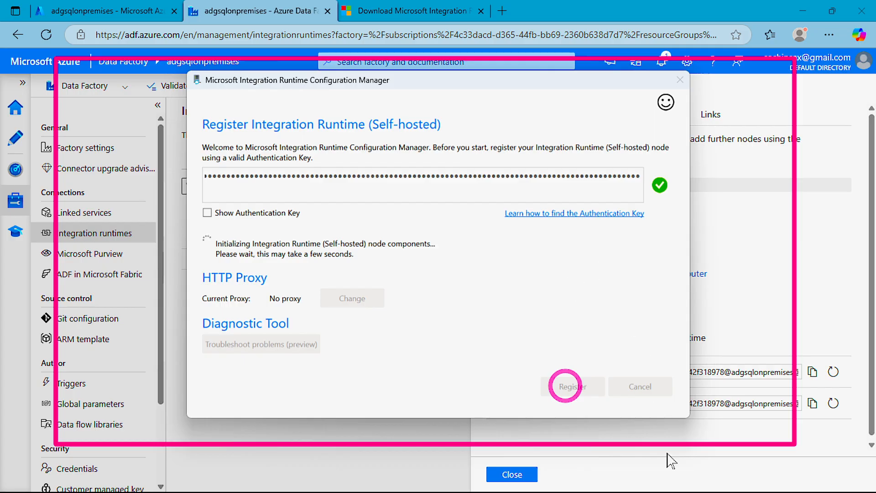
Switch to SQL Server Management Studio and review the local server's connection settings and authentication options without reconnecting
{"action": "mouse_move", "coordinate": [670, 488]}
{"action": "left_click", "coordinate": [617, 480]}
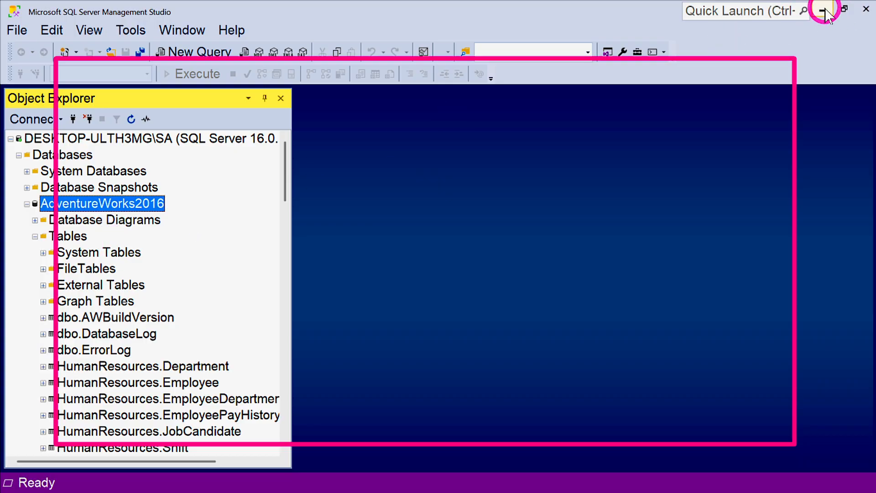
{"action": "left_click", "coordinate": [99, 140]}
{"action": "right_click", "coordinate": [98, 139]}
{"action": "left_click", "coordinate": [155, 144]}
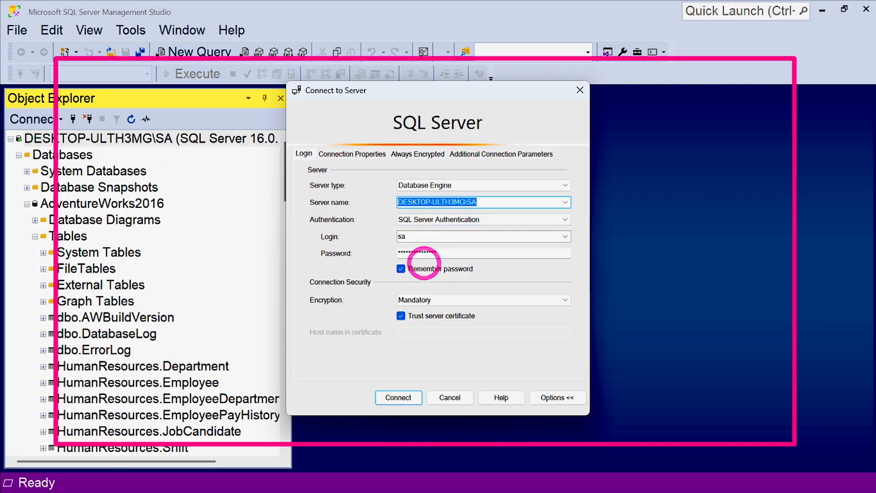
{"action": "left_click", "coordinate": [561, 220]}
{"action": "left_click", "coordinate": [561, 220]}
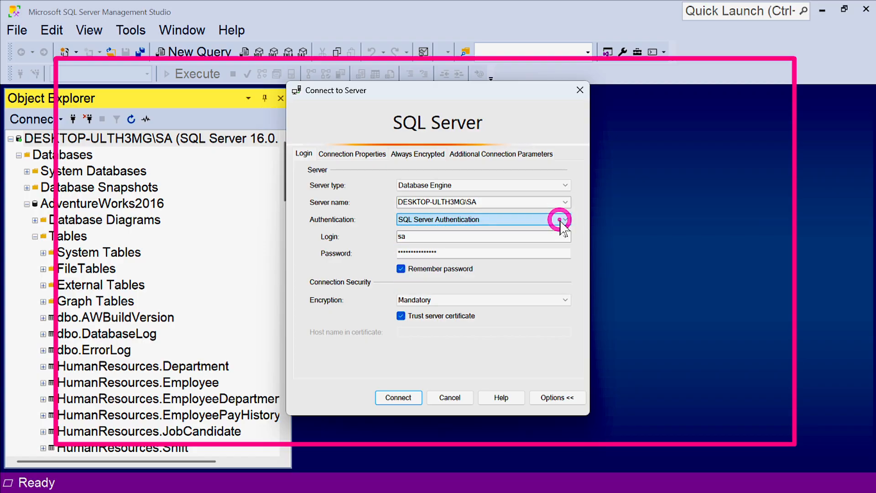
{"action": "left_click", "coordinate": [561, 220]}
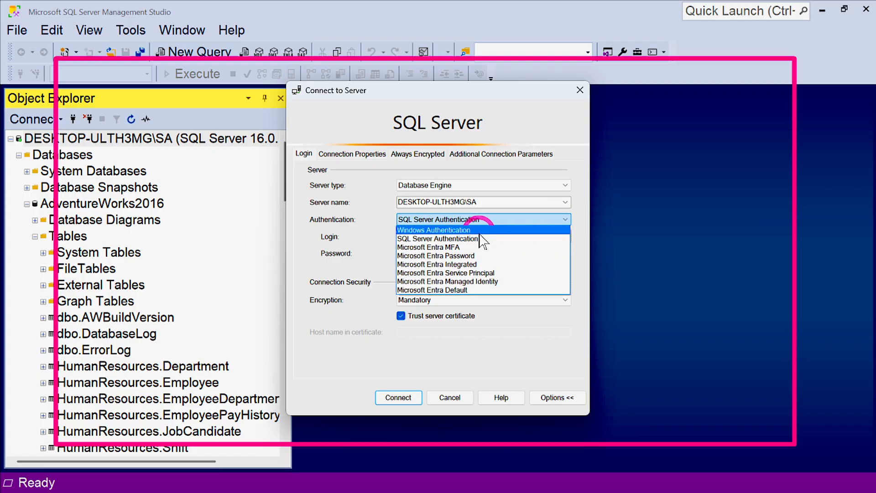
{"action": "left_click", "coordinate": [505, 220]}
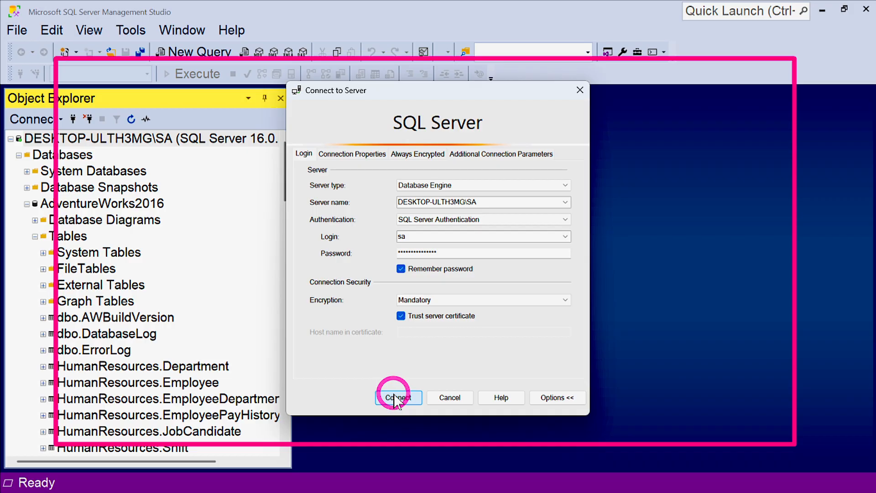
{"action": "left_click", "coordinate": [447, 397]}
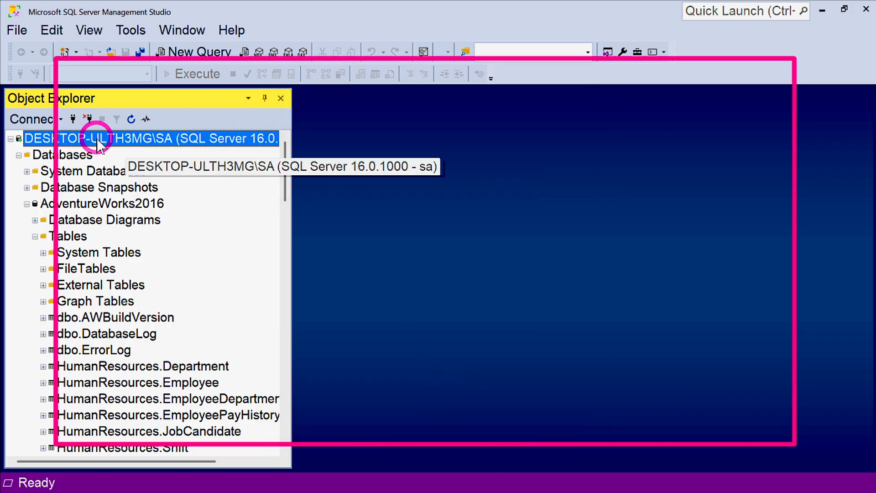
Start a new server login named admin with SQL Server authentication and enter the login's password
{"action": "left_click", "coordinate": [19, 155]}
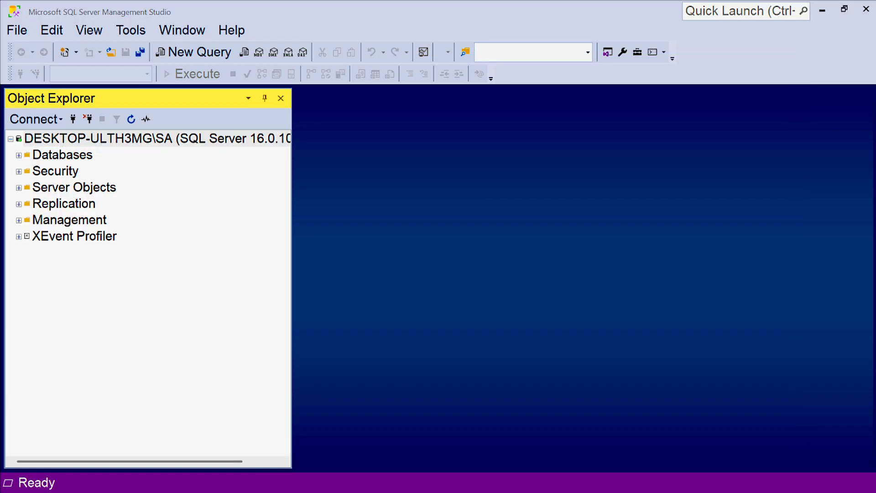
{"action": "left_click_drag", "start_coordinate": [9, 75], "coordinate": [300, 427]}
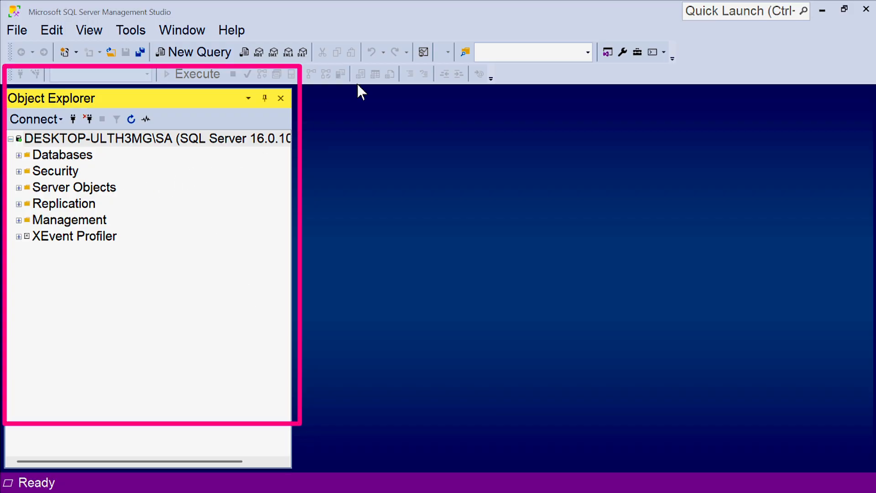
{"action": "left_click", "coordinate": [19, 171]}
{"action": "right_click", "coordinate": [49, 188]}
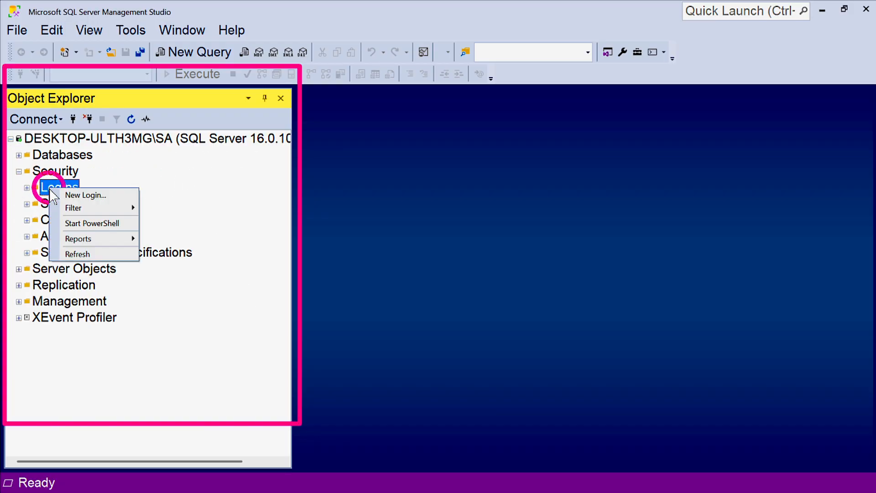
{"action": "left_click", "coordinate": [76, 195]}
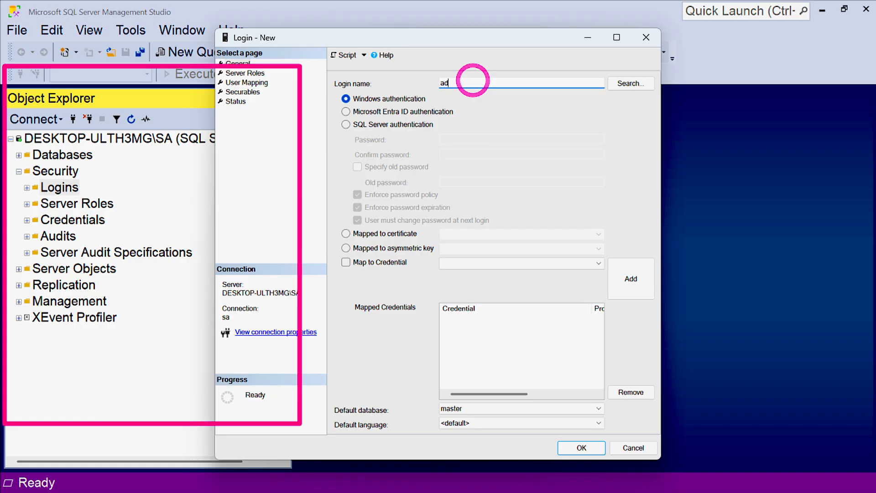
{"action": "left_click", "coordinate": [346, 124]}
{"action": "left_click", "coordinate": [467, 137]}
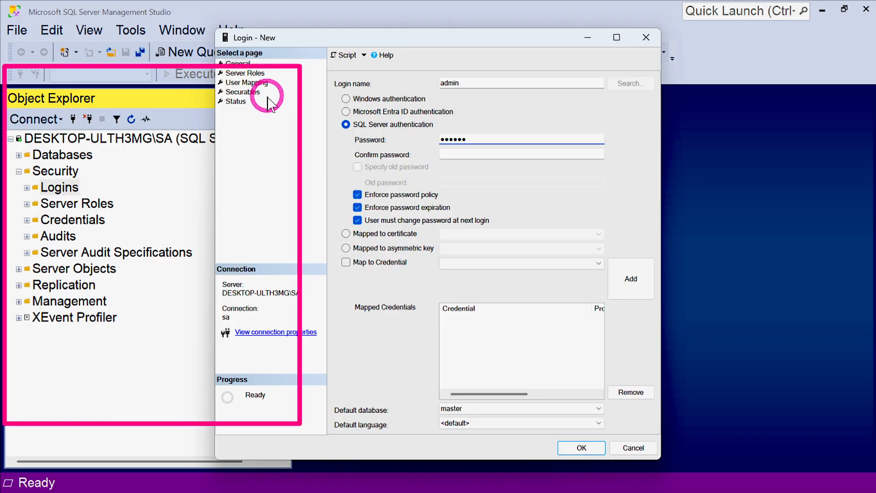
Assign every server role to the admin login, from ##MS_DatabaseConnector## through sysadmin
{"action": "left_click", "coordinate": [245, 74]}
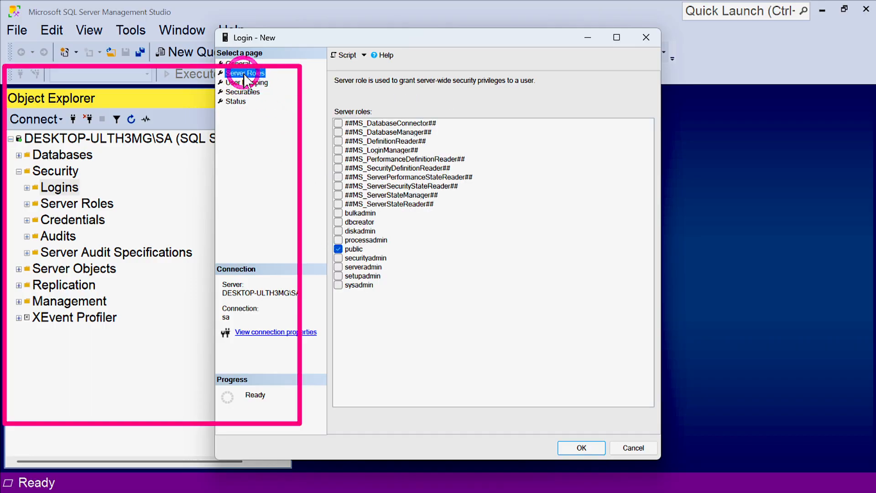
{"action": "left_click", "coordinate": [338, 124]}
{"action": "left_click", "coordinate": [338, 132]}
{"action": "left_click", "coordinate": [338, 141]}
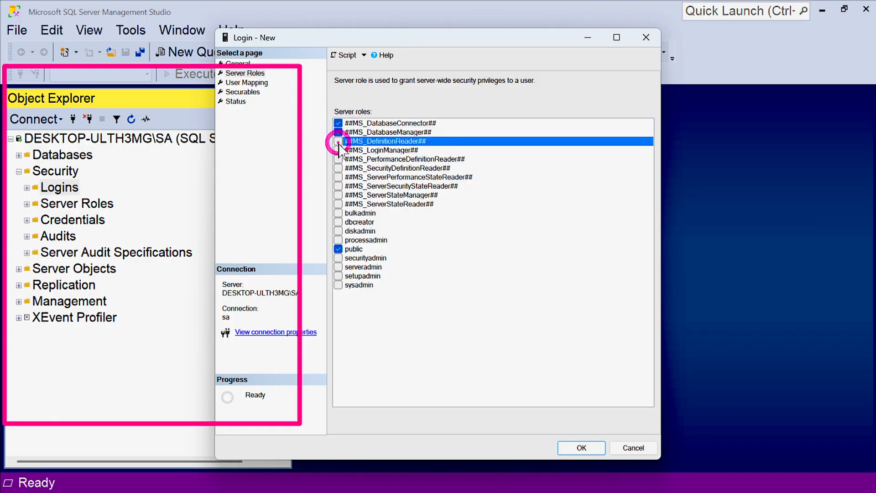
{"action": "left_click", "coordinate": [339, 150]}
{"action": "left_click", "coordinate": [338, 159]}
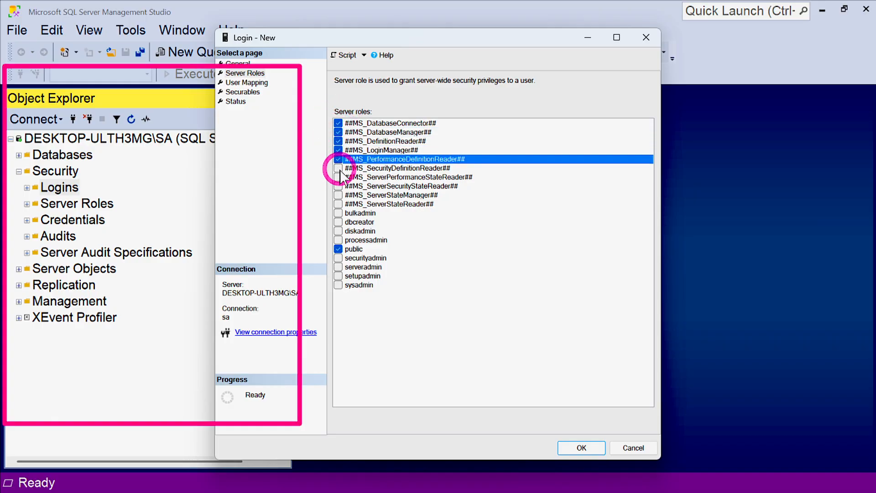
{"action": "left_click", "coordinate": [338, 168]}
{"action": "left_click", "coordinate": [338, 195]}
{"action": "left_click", "coordinate": [338, 212]}
{"action": "left_click", "coordinate": [338, 222]}
{"action": "left_click", "coordinate": [339, 231]}
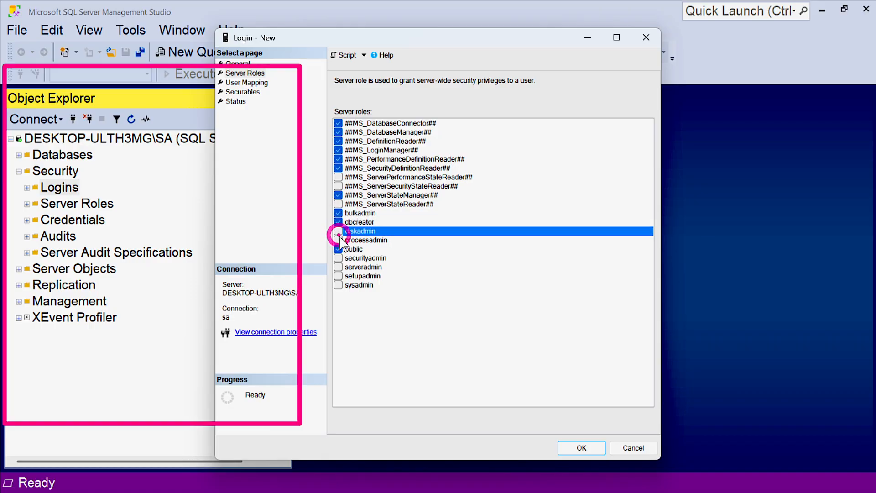
{"action": "left_click", "coordinate": [338, 240]}
{"action": "left_click", "coordinate": [340, 204]}
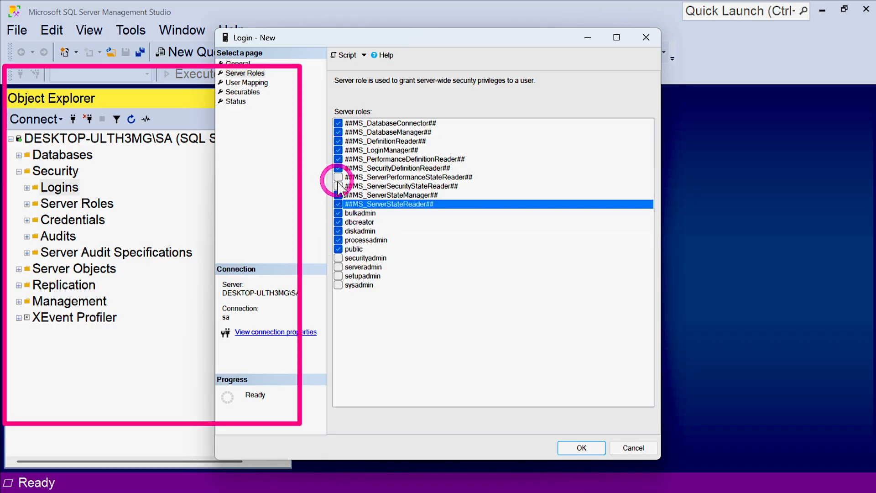
{"action": "left_click", "coordinate": [338, 177]}
{"action": "left_click", "coordinate": [339, 186]}
{"action": "left_click", "coordinate": [338, 258]}
{"action": "left_click", "coordinate": [338, 267]}
{"action": "left_click", "coordinate": [338, 275]}
{"action": "left_click", "coordinate": [338, 285]}
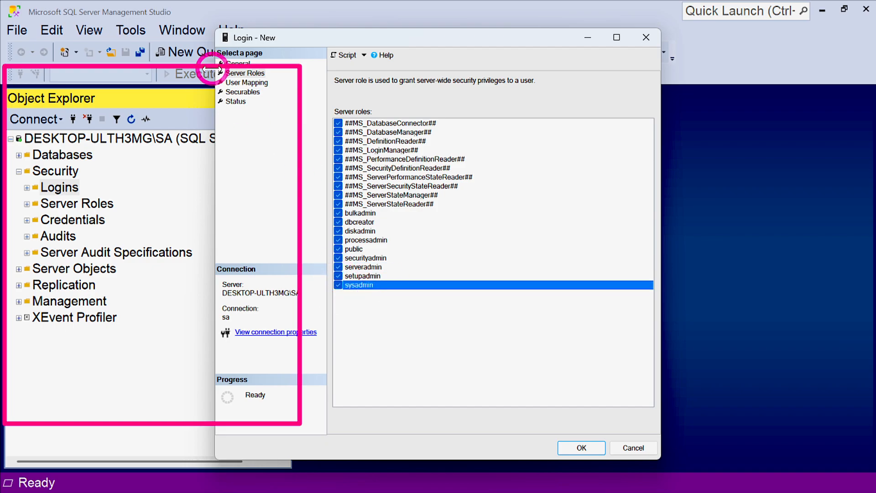
Map the admin login to the AdventureWorks2016 and AdventureWorks2022 databases and to the presenter's personal database
{"action": "left_click", "coordinate": [246, 83]}
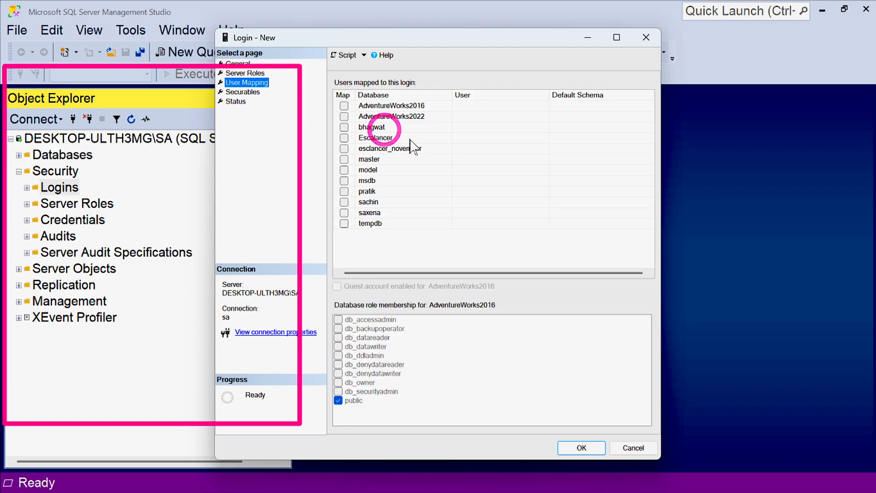
{"action": "left_click", "coordinate": [345, 202]}
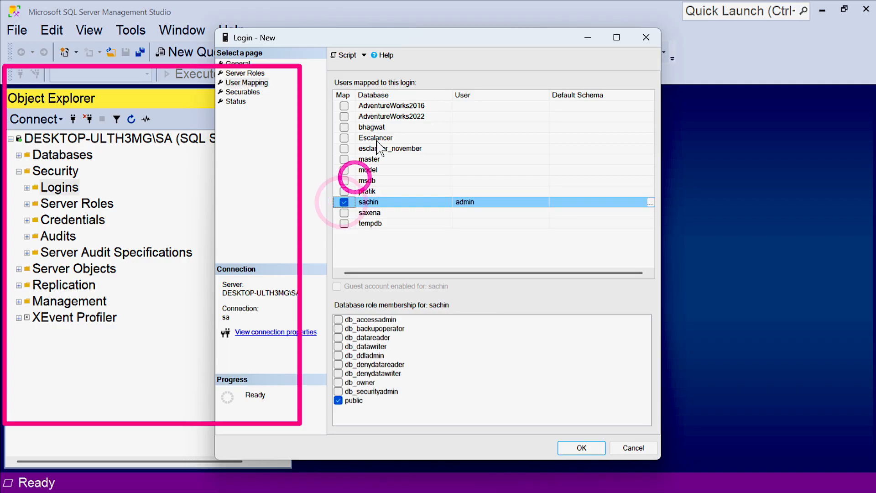
{"action": "left_click", "coordinate": [344, 116]}
{"action": "left_click", "coordinate": [344, 105]}
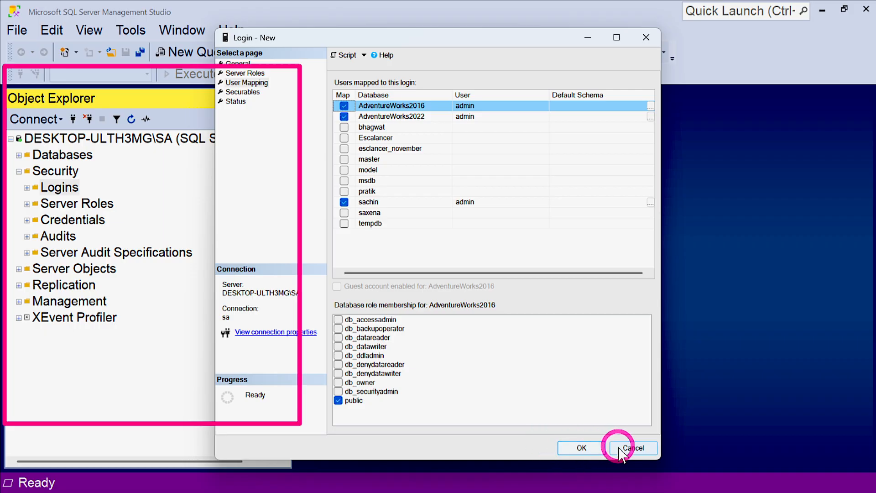
Fill in the password confirmation for the admin login, discard the new login and list the server's existing logins
{"action": "left_click", "coordinate": [234, 64]}
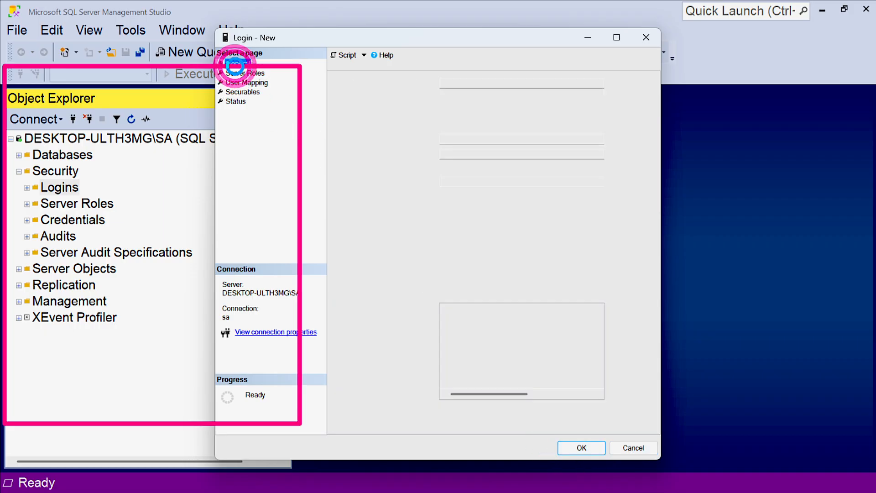
{"action": "left_click", "coordinate": [463, 155]}
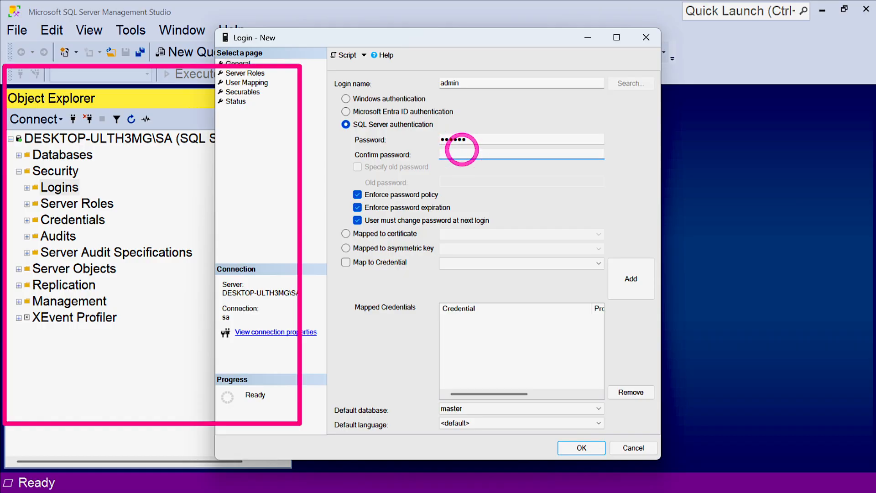
{"action": "type", "text": "****"}
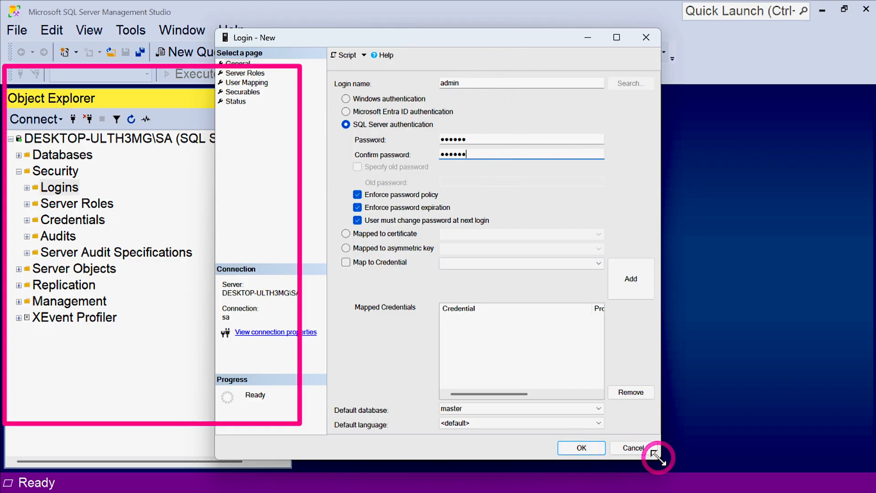
{"action": "left_click", "coordinate": [636, 448]}
{"action": "left_click", "coordinate": [27, 188]}
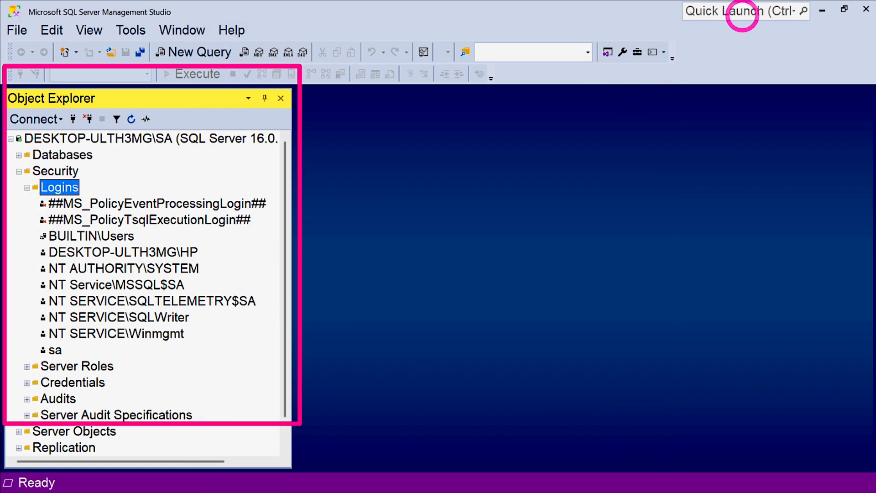
Return to the integration runtime registration, launch Configuration Manager and review its connection status and settings
{"action": "left_click", "coordinate": [822, 10]}
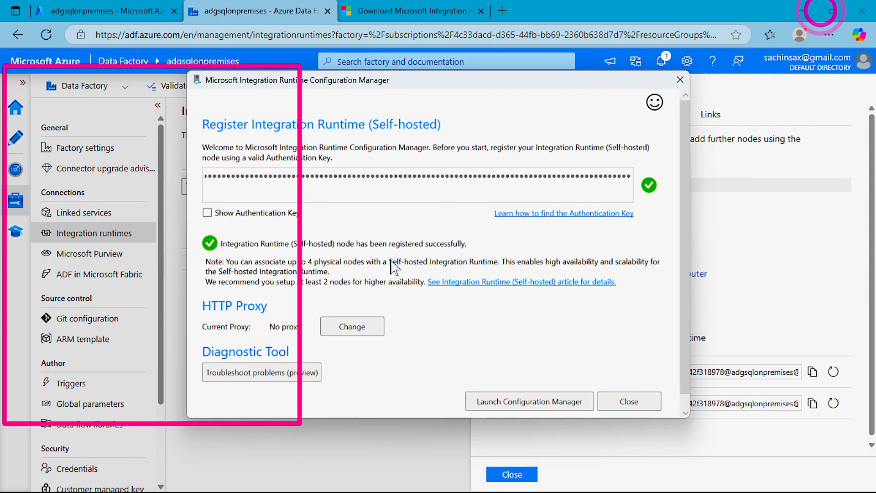
{"action": "left_click", "coordinate": [545, 402]}
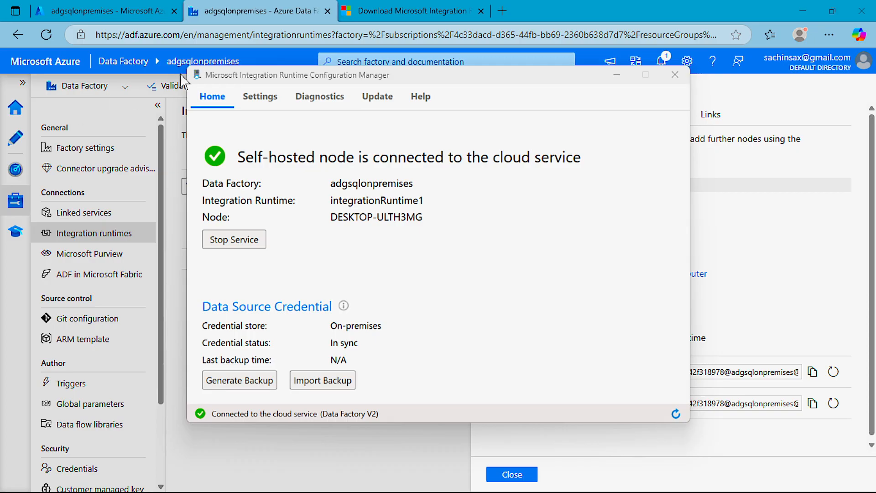
{"action": "mouse_move", "coordinate": [128, 26]}
{"action": "left_mouse_down"}
{"action": "mouse_move", "coordinate": [784, 439]}
{"action": "mouse_move", "coordinate": [799, 467]}
{"action": "left_mouse_up"}
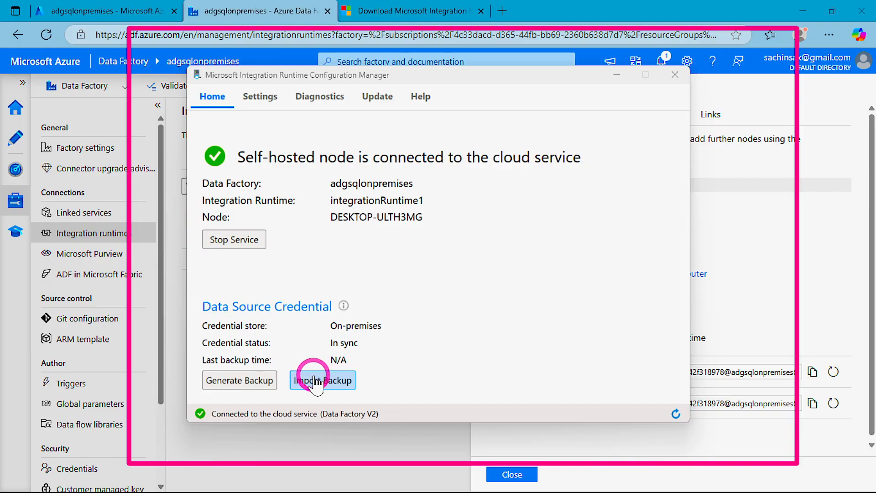
{"action": "left_click", "coordinate": [270, 98]}
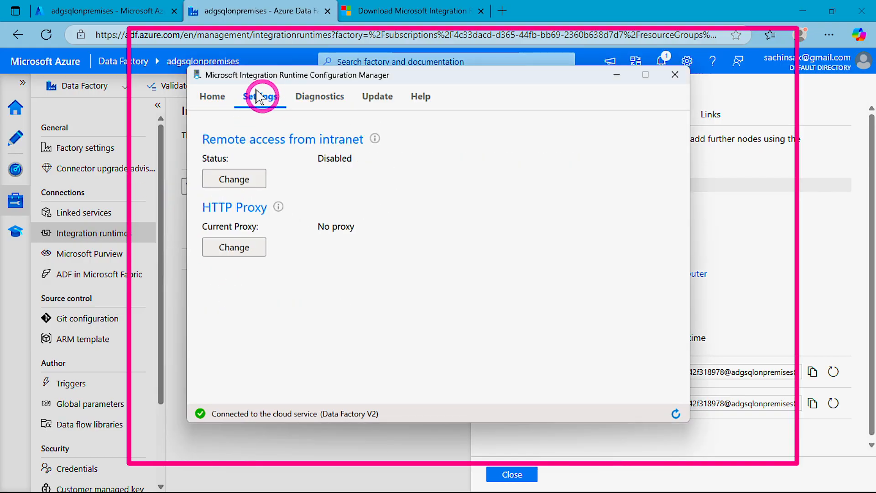
Set the data source type of the diagnostics connection test to SqlServer
{"action": "left_click", "coordinate": [319, 108]}
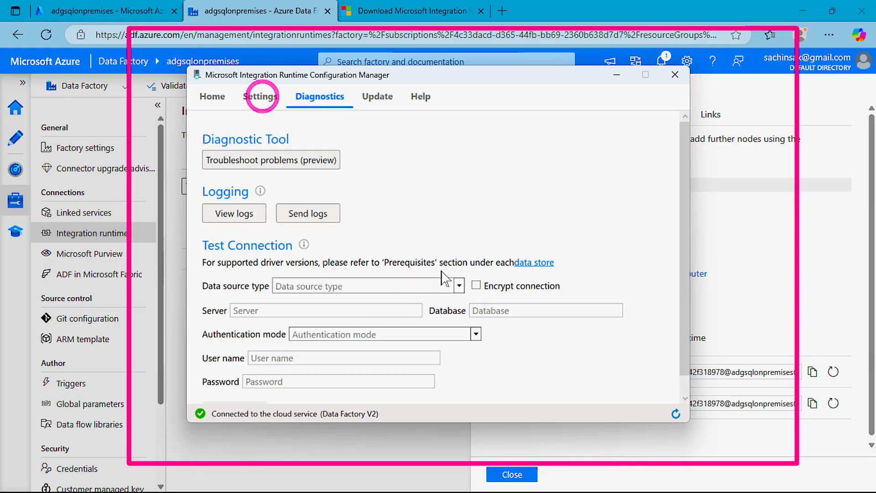
{"action": "left_click", "coordinate": [458, 286]}
{"action": "left_click", "coordinate": [348, 302]}
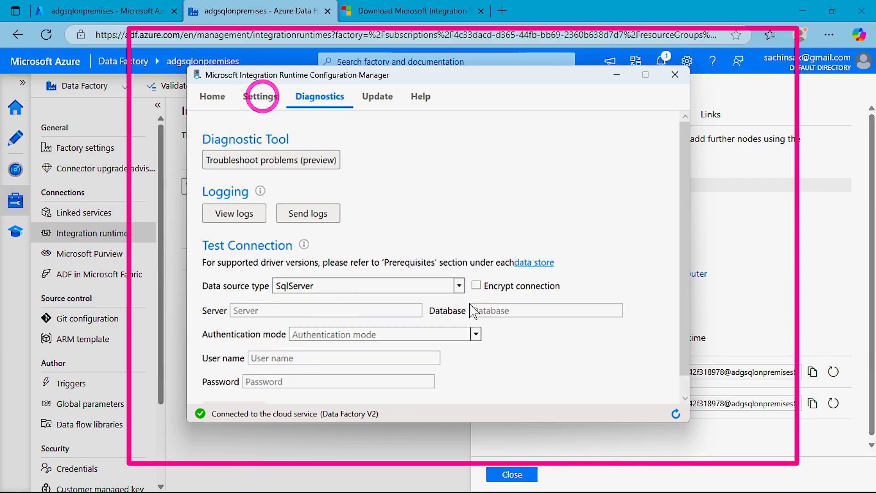
Copy the server name DESKTOP-ULTH3MG\SA from the Management Studio connection settings into the connection test's server field in Configuration Manager
{"action": "mouse_move", "coordinate": [661, 489]}
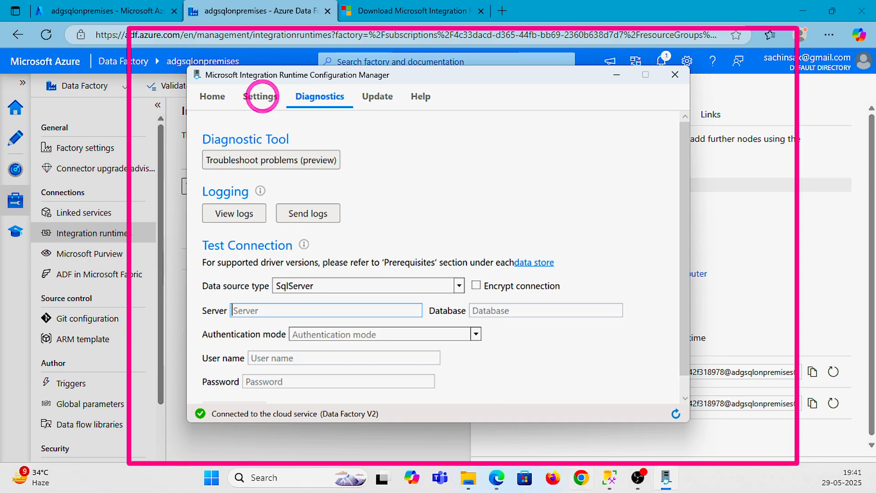
{"action": "left_click", "coordinate": [609, 484]}
{"action": "left_click", "coordinate": [104, 141]}
{"action": "right_click", "coordinate": [106, 140]}
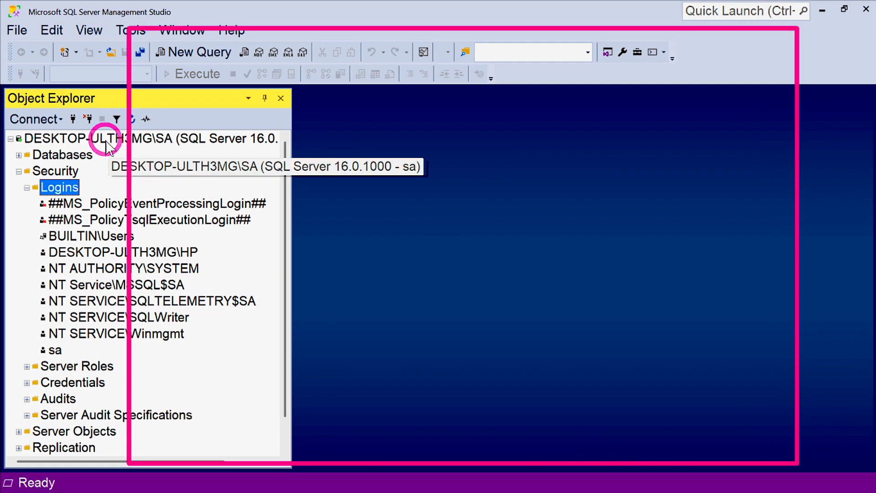
{"action": "left_click", "coordinate": [135, 147]}
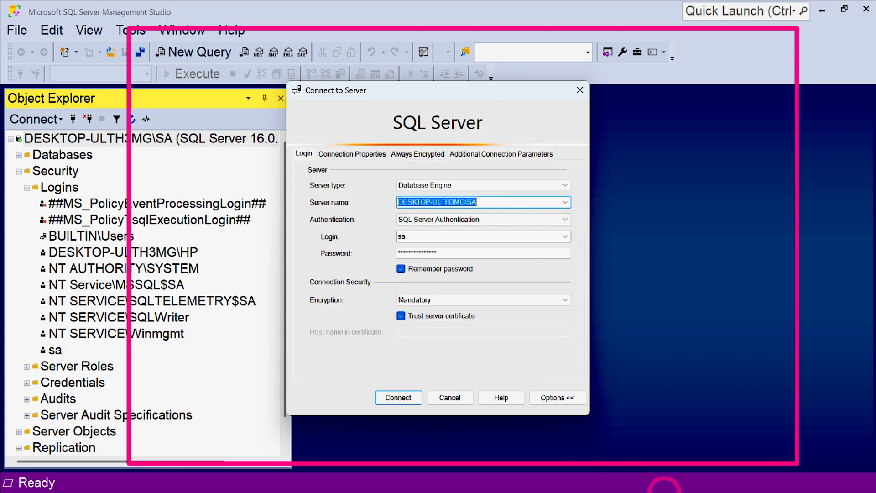
{"action": "left_click", "coordinate": [667, 479]}
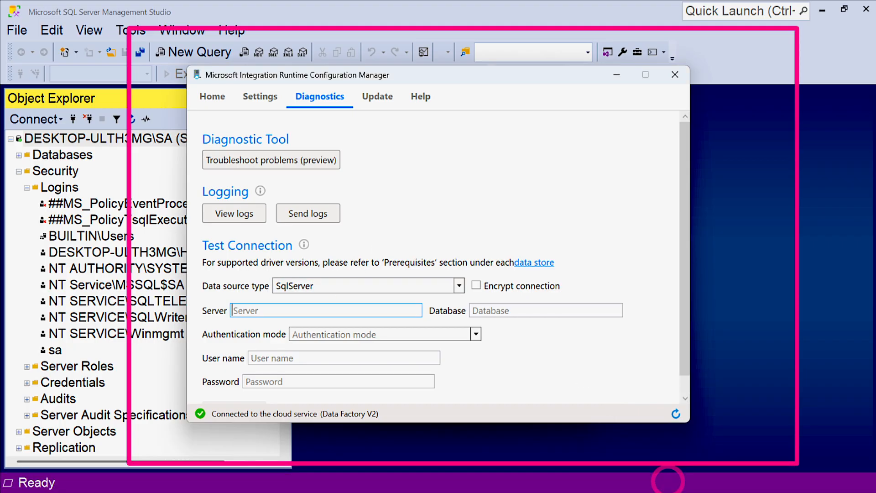
{"action": "left_click", "coordinate": [464, 314]}
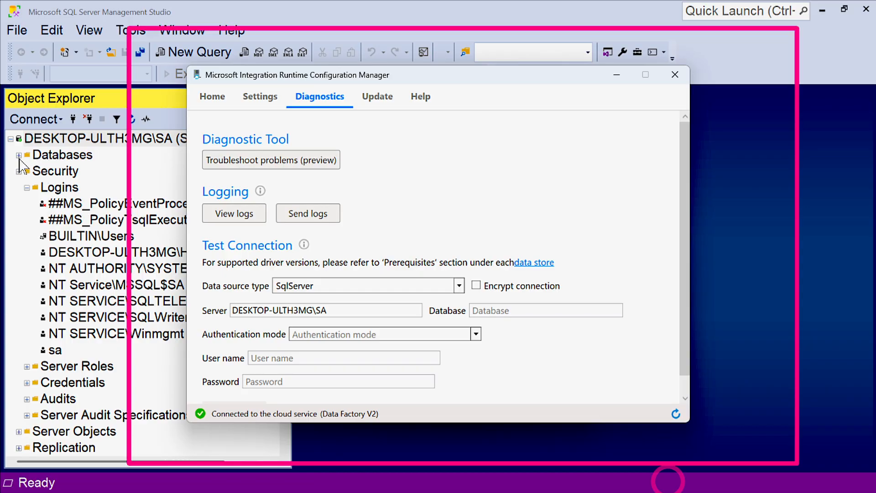
Copy the database name from the AdventureWorks2016 properties in Management Studio for the connection test and return to Configuration Manager
{"action": "left_click", "coordinate": [21, 165]}
{"action": "left_click", "coordinate": [580, 90]}
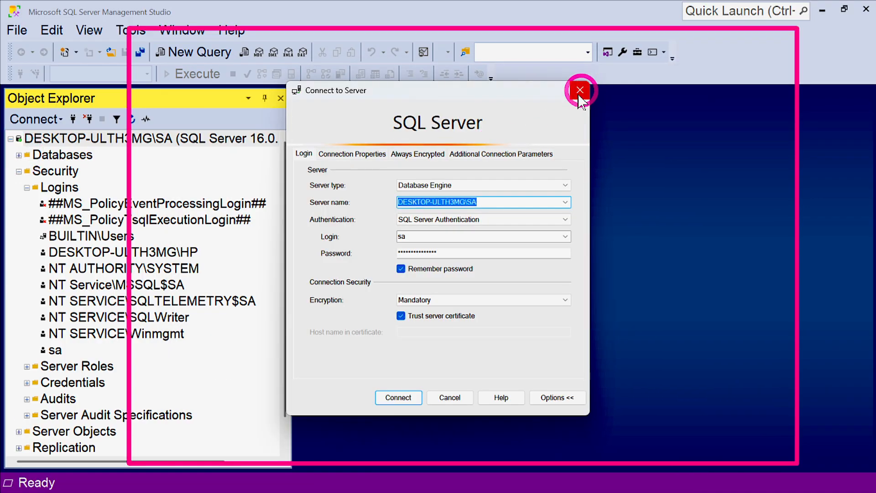
{"action": "left_click", "coordinate": [19, 155]}
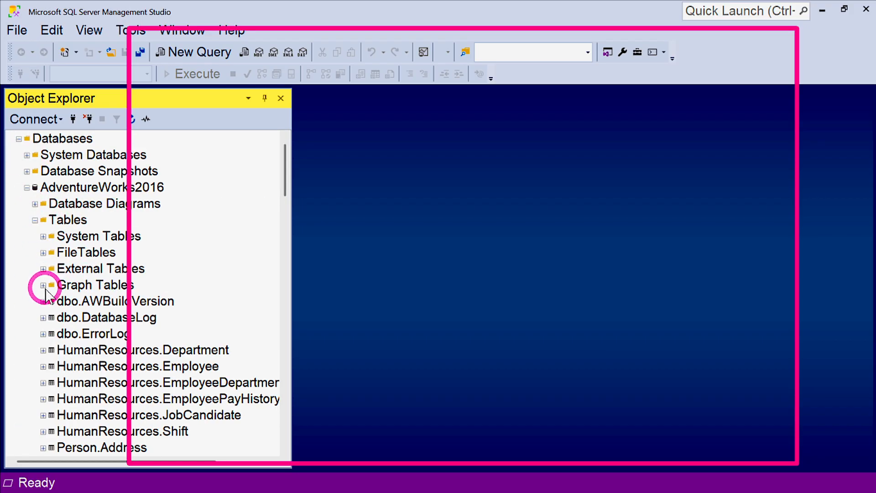
{"action": "left_click", "coordinate": [27, 172]}
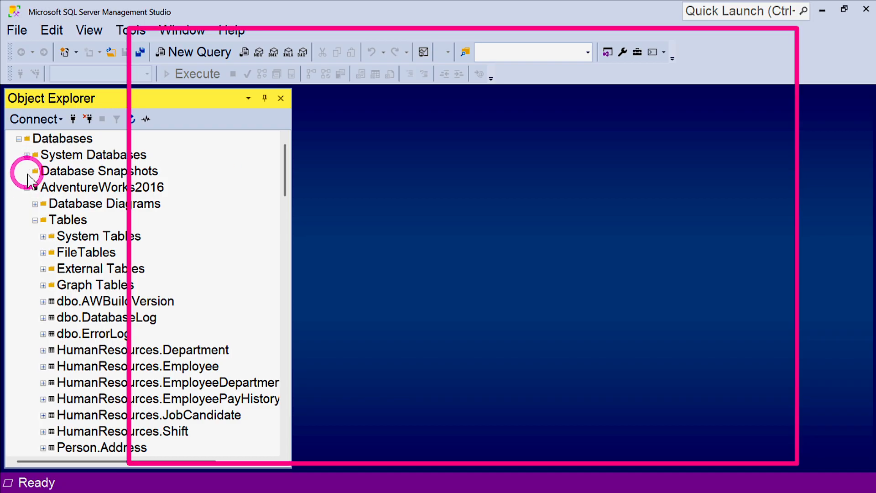
{"action": "left_click", "coordinate": [27, 156]}
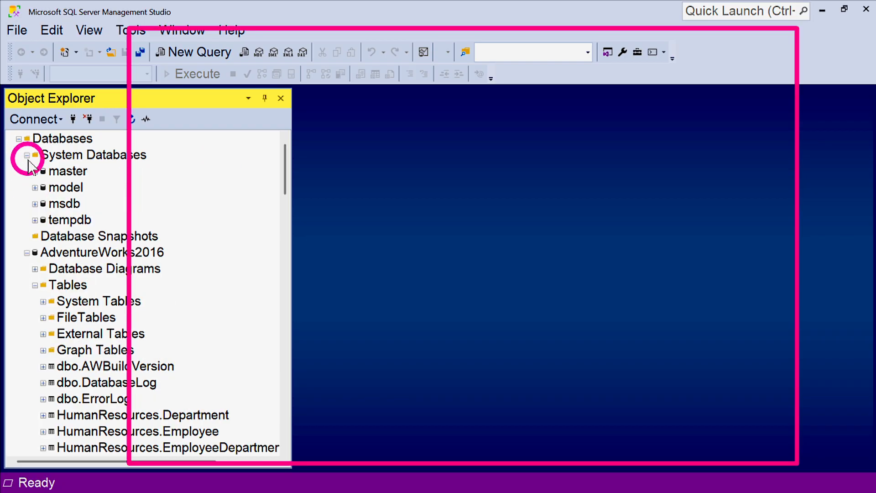
{"action": "right_click", "coordinate": [68, 252]}
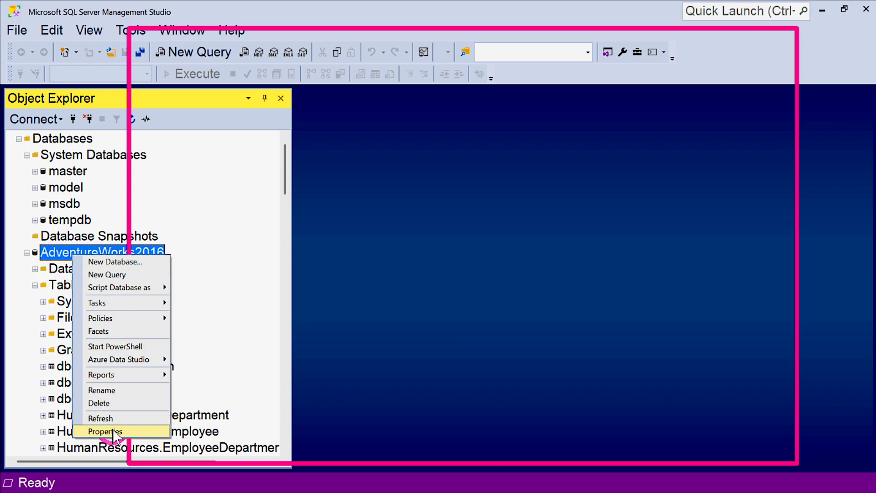
{"action": "left_click", "coordinate": [114, 431]}
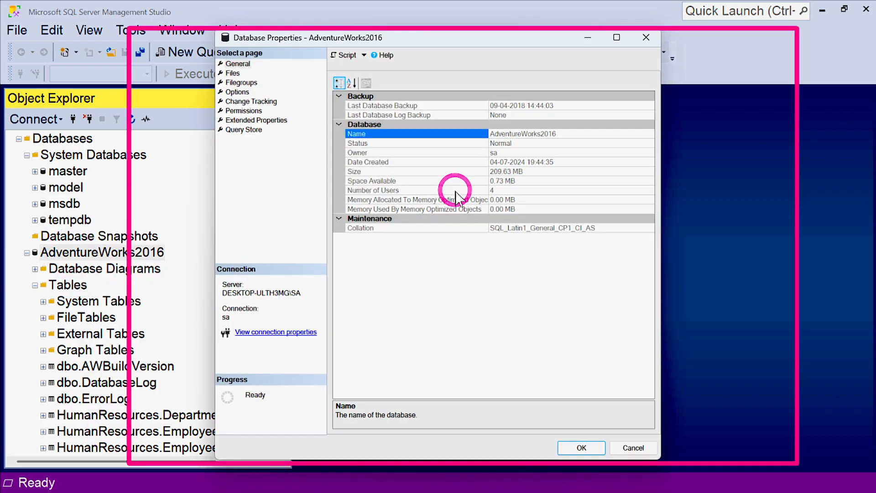
{"action": "left_click_drag", "start_coordinate": [563, 134], "coordinate": [485, 133]}
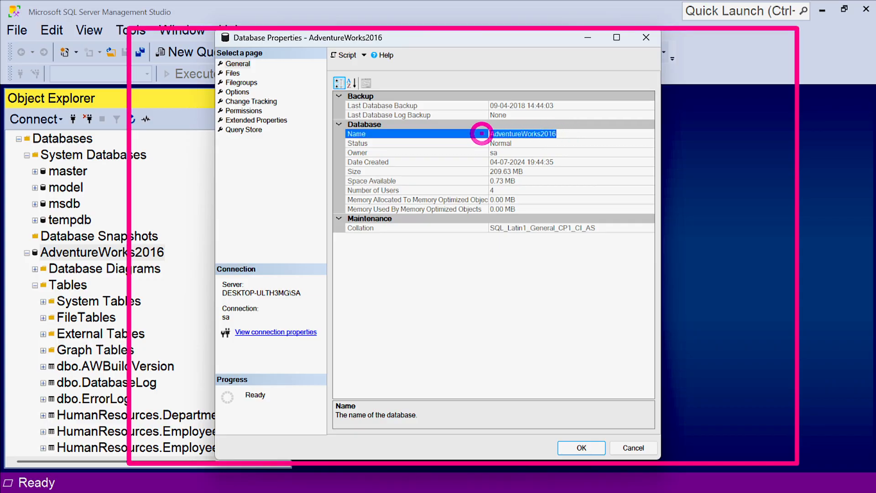
{"action": "left_click", "coordinate": [633, 447]}
{"action": "left_click", "coordinate": [665, 487]}
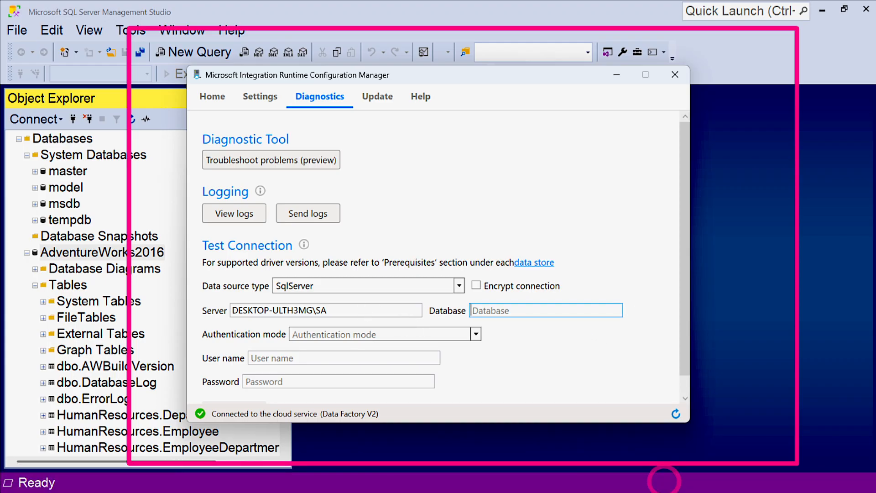
Test the AdventureWorks2016 connection with Basic authentication, user name sa and the account password
{"action": "left_click", "coordinate": [358, 335]}
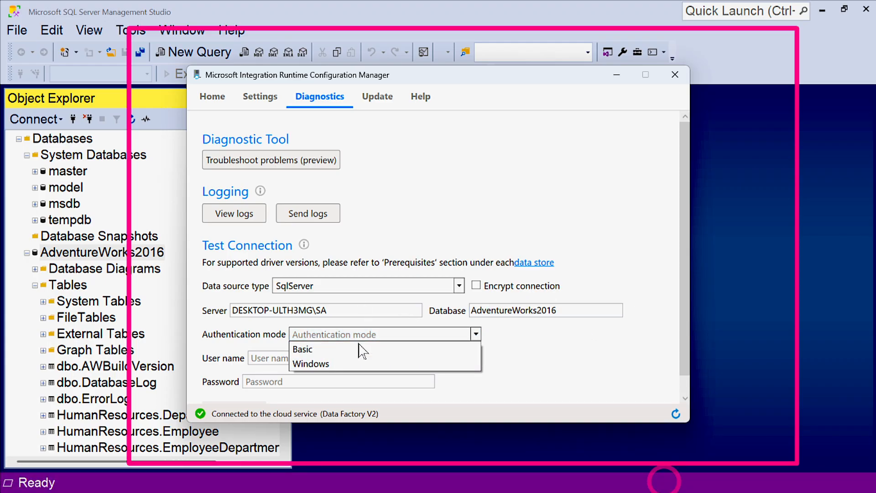
{"action": "left_click", "coordinate": [340, 351]}
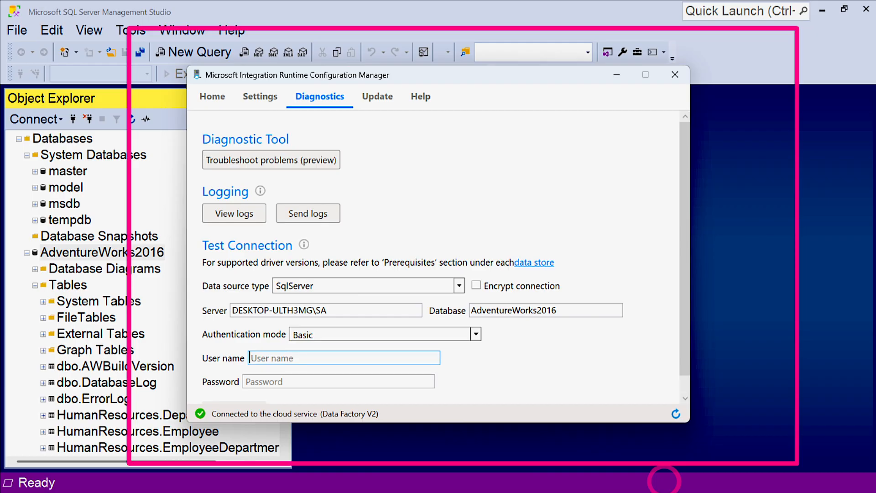
{"action": "left_click", "coordinate": [339, 382]}
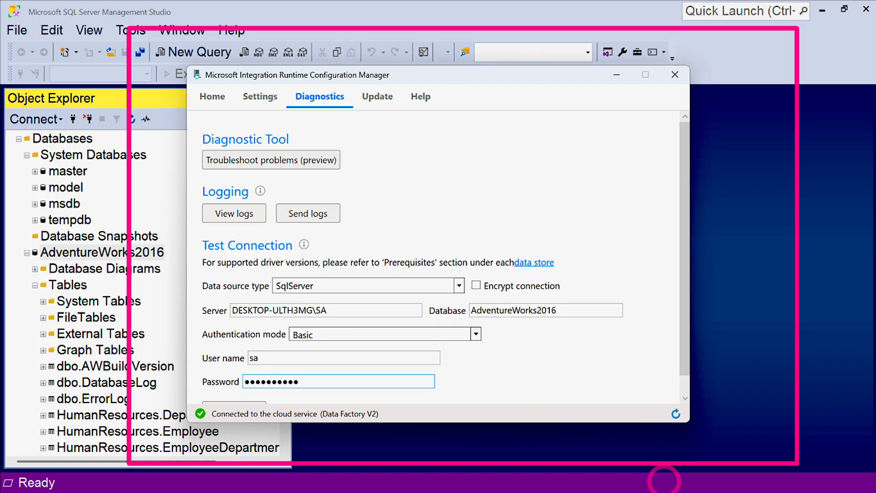
{"action": "scroll", "coordinate": [578, 325], "scroll_direction": "down", "scroll_amount": 1}
{"action": "left_click", "coordinate": [234, 391]}
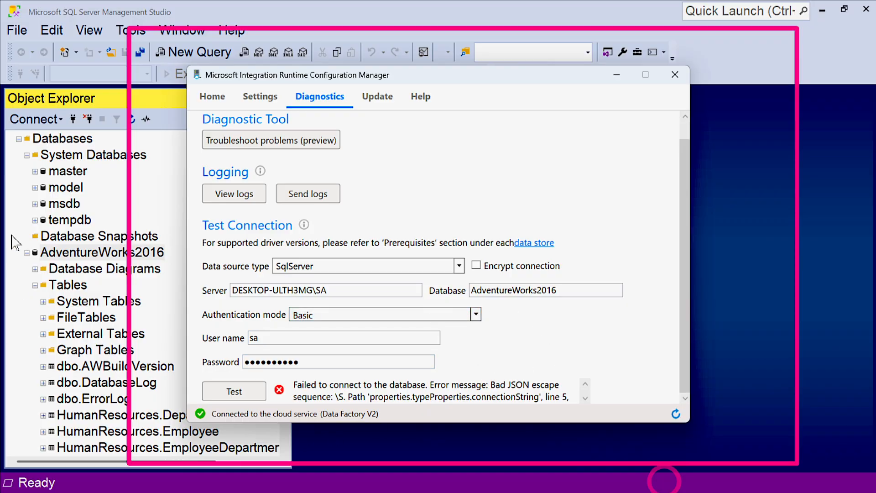
Reconnect to the local server in Management Studio as sa, re-entering the account password
{"action": "left_click", "coordinate": [617, 75]}
{"action": "scroll", "coordinate": [66, 135], "scroll_direction": "up", "scroll_amount": 1}
{"action": "left_click", "coordinate": [63, 141]}
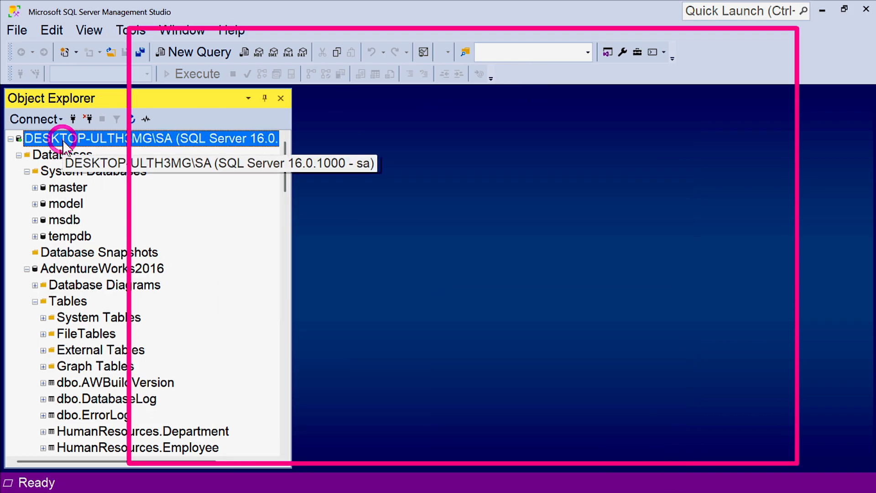
{"action": "right_click", "coordinate": [76, 143]}
{"action": "left_click", "coordinate": [94, 147]}
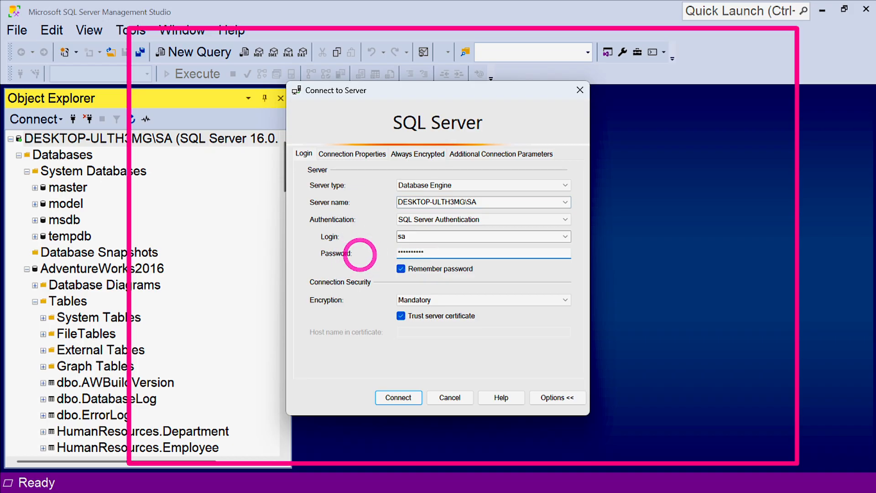
{"action": "left_click", "coordinate": [400, 398]}
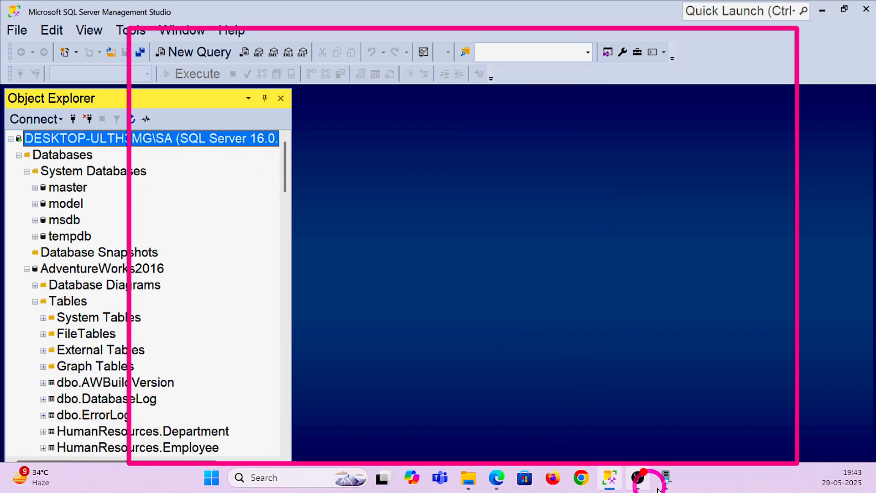
Review the connection test result in Configuration Manager and switch back to Data Factory in the browser
{"action": "left_click", "coordinate": [665, 485]}
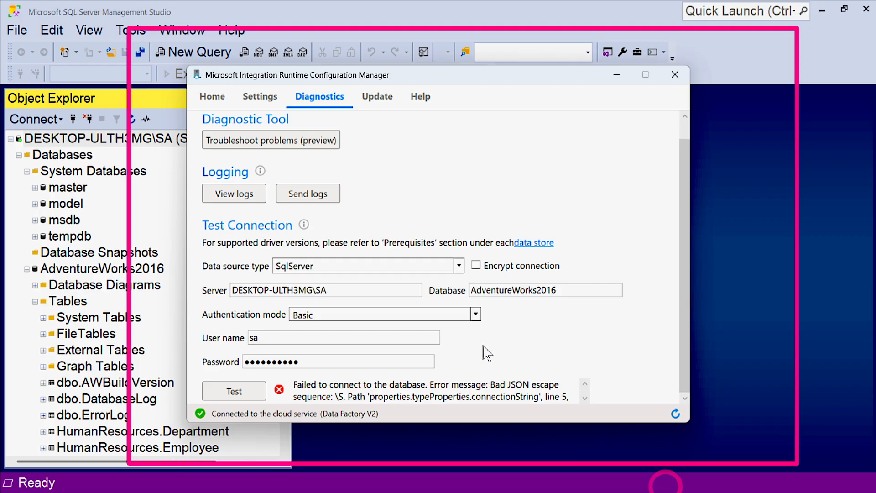
{"action": "left_click", "coordinate": [820, 10]}
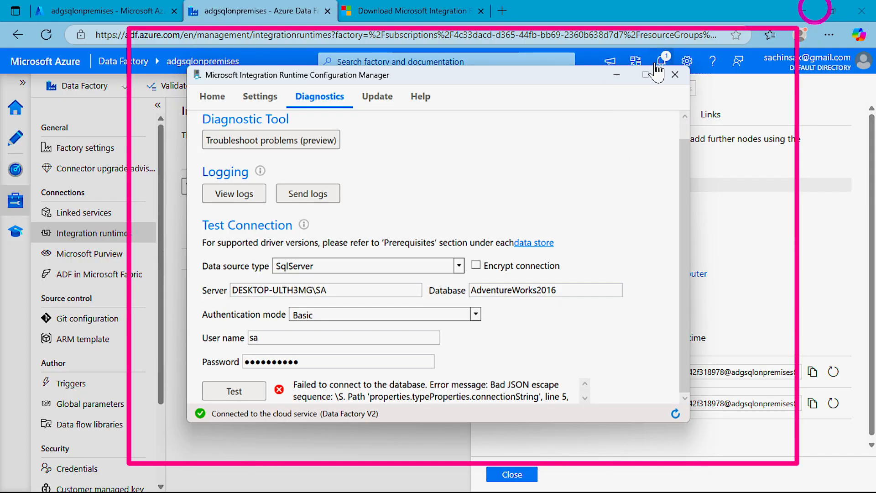
{"action": "left_click", "coordinate": [619, 76]}
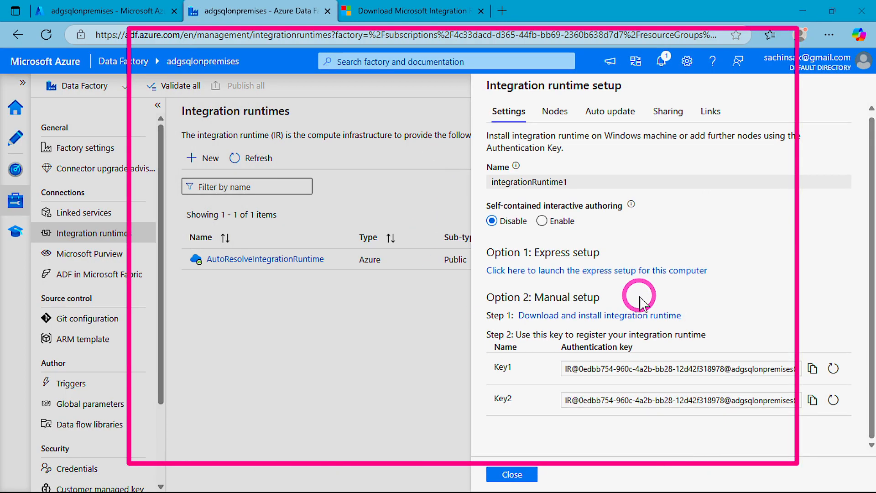
Close the integration runtime setup and open the troubleshooting link in integrationRuntime1's status details
{"action": "scroll", "coordinate": [655, 219], "scroll_direction": "down", "scroll_amount": 1}
{"action": "left_click", "coordinate": [512, 474]}
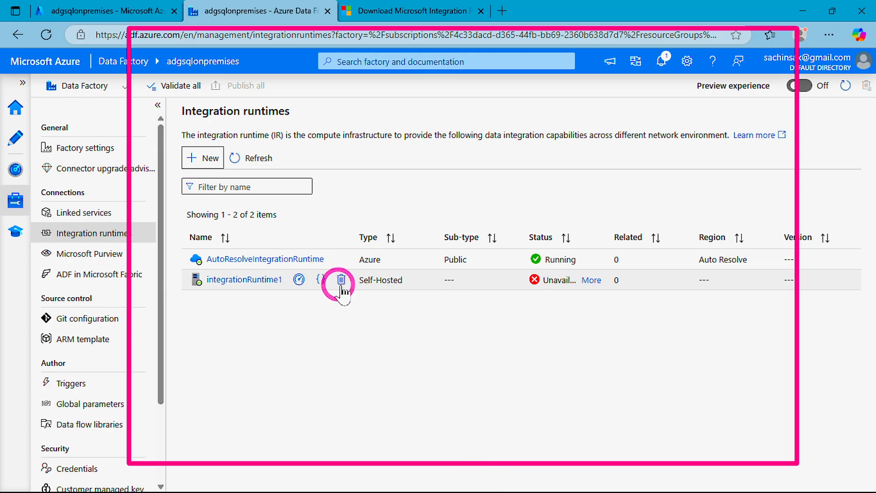
{"action": "left_click", "coordinate": [591, 281]}
{"action": "left_click", "coordinate": [566, 249]}
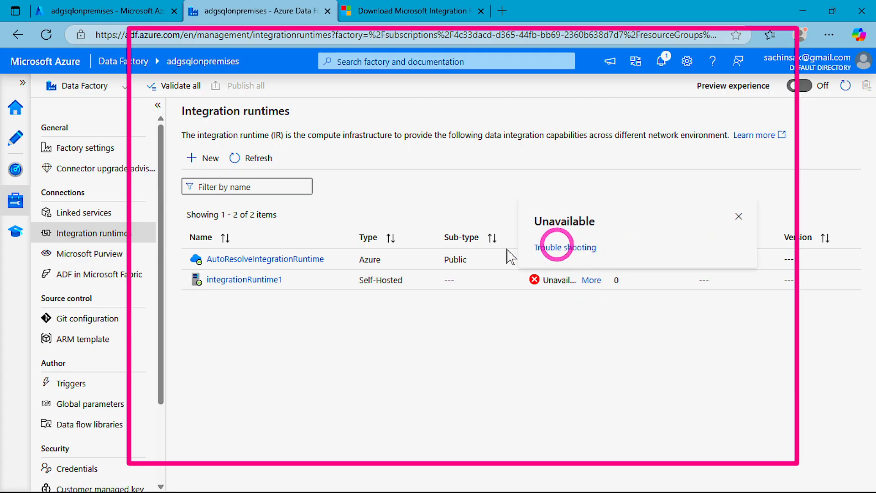
Read the self-hosted integration runtime troubleshooting guide and return to the Data Factory integration runtimes page
{"action": "scroll", "coordinate": [395, 311], "scroll_direction": "down", "scroll_amount": 5}
{"action": "scroll", "coordinate": [471, 295], "scroll_direction": "down", "scroll_amount": 9}
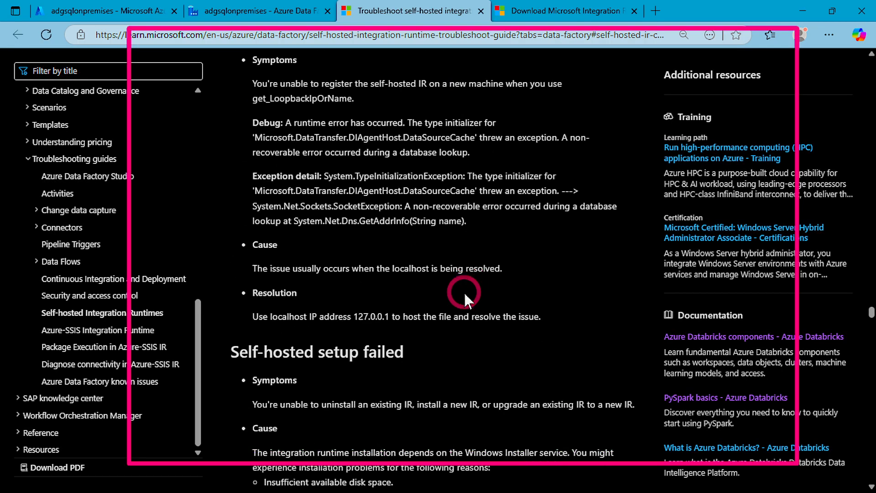
{"action": "scroll", "coordinate": [454, 291], "scroll_direction": "up", "scroll_amount": 7}
{"action": "scroll", "coordinate": [438, 284], "scroll_direction": "up", "scroll_amount": 4}
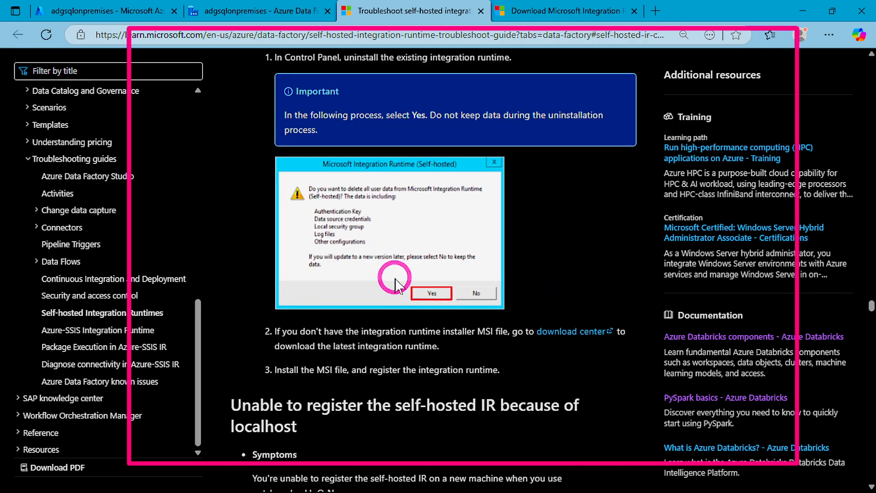
{"action": "left_click", "coordinate": [243, 10]}
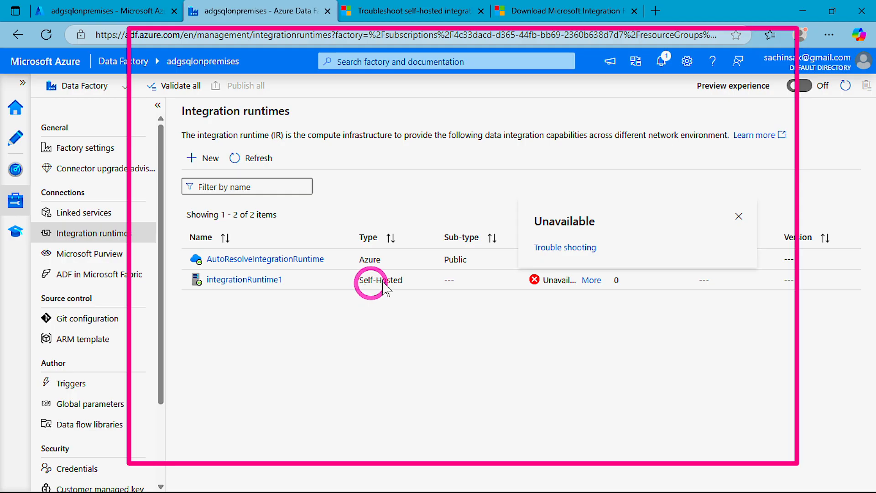
Dismiss integrationRuntime1's status details and check the cloud service connection in Configuration Manager
{"action": "left_click", "coordinate": [509, 362]}
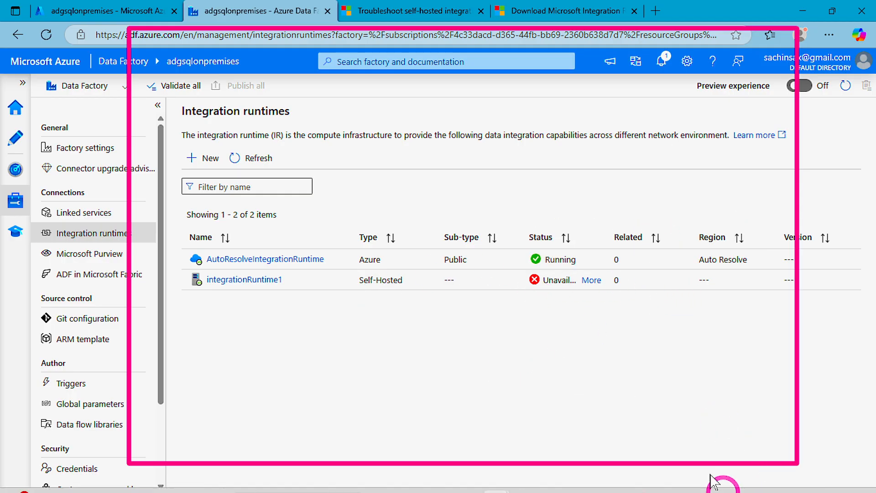
{"action": "left_click", "coordinate": [664, 476]}
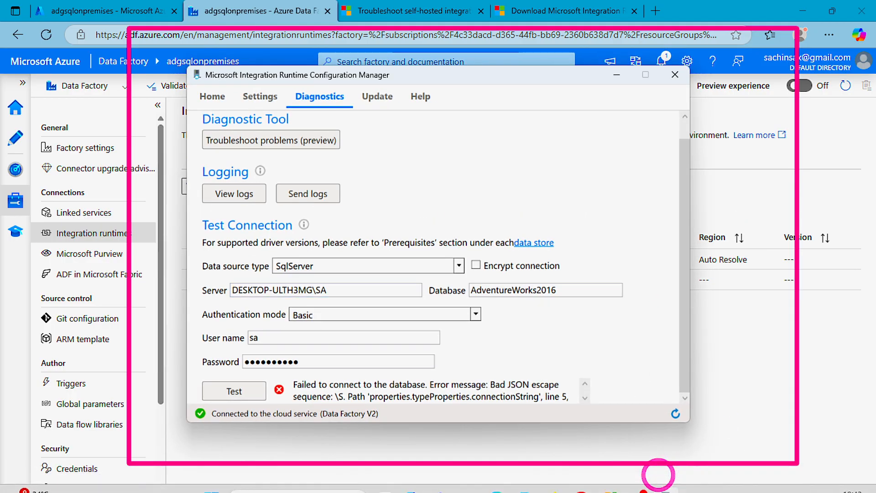
{"action": "left_click", "coordinate": [658, 475]}
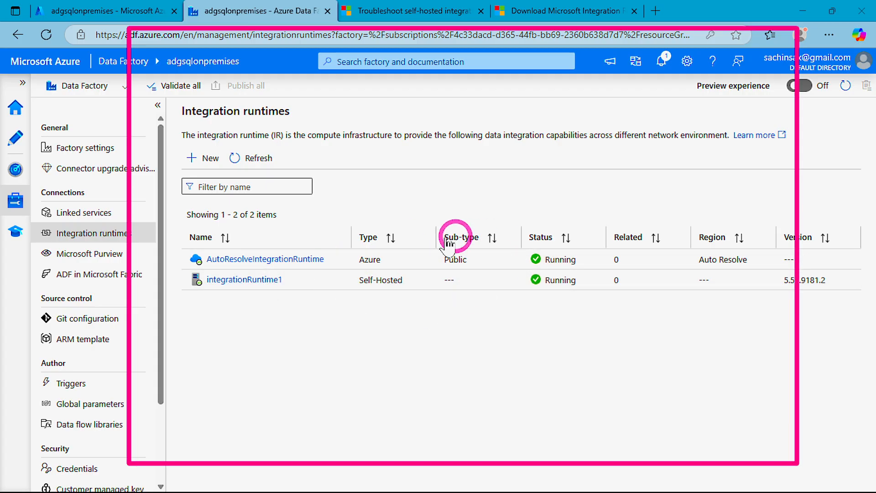
Start a new SQL Server linked service, searching the data stores for sql, and connect it via integrationRuntime1
{"action": "left_click", "coordinate": [80, 214]}
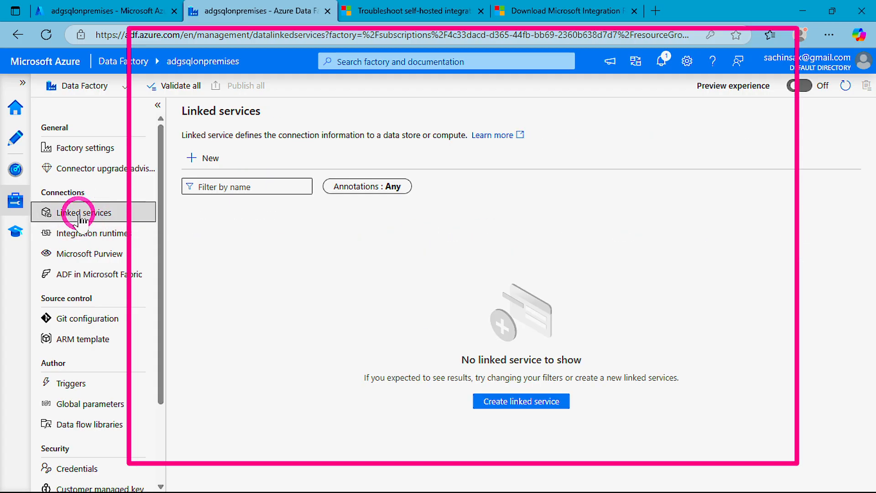
{"action": "left_click", "coordinate": [525, 402]}
{"action": "left_click", "coordinate": [583, 137]}
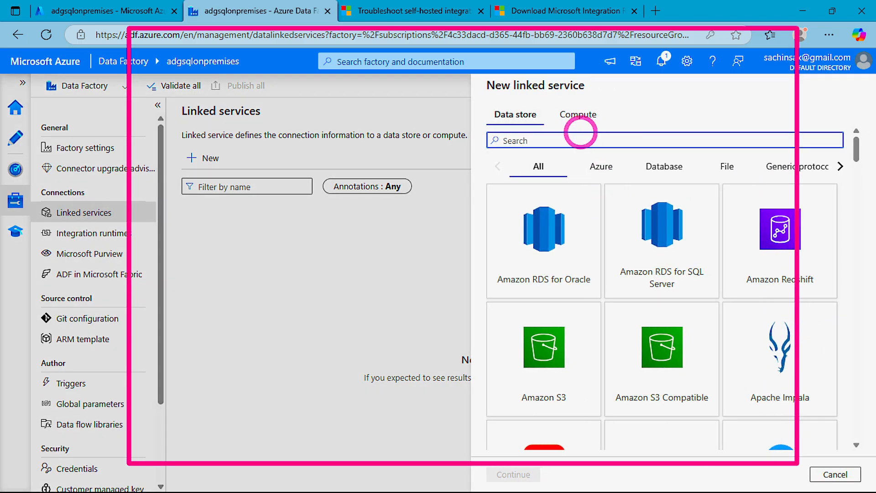
{"action": "type", "text": "sql"}
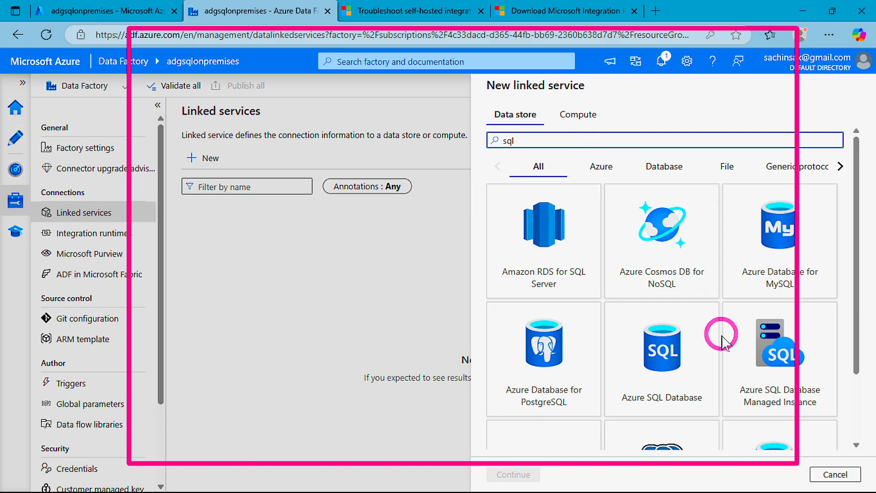
{"action": "scroll", "coordinate": [720, 332], "scroll_direction": "down", "scroll_amount": 2}
{"action": "left_click", "coordinate": [755, 388]}
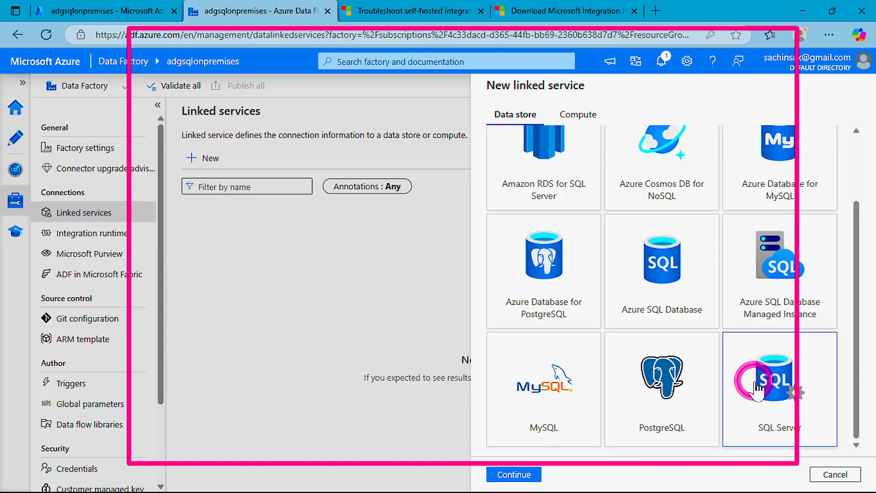
{"action": "left_click", "coordinate": [511, 474]}
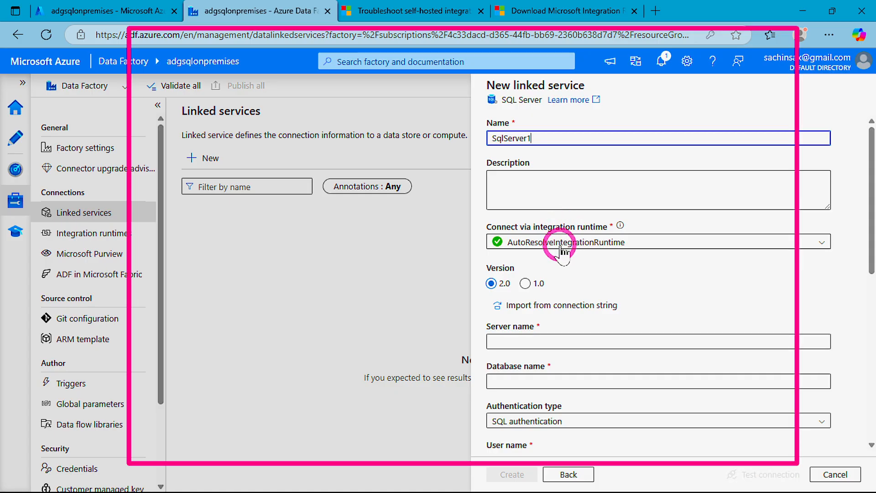
{"action": "left_click", "coordinate": [538, 242]}
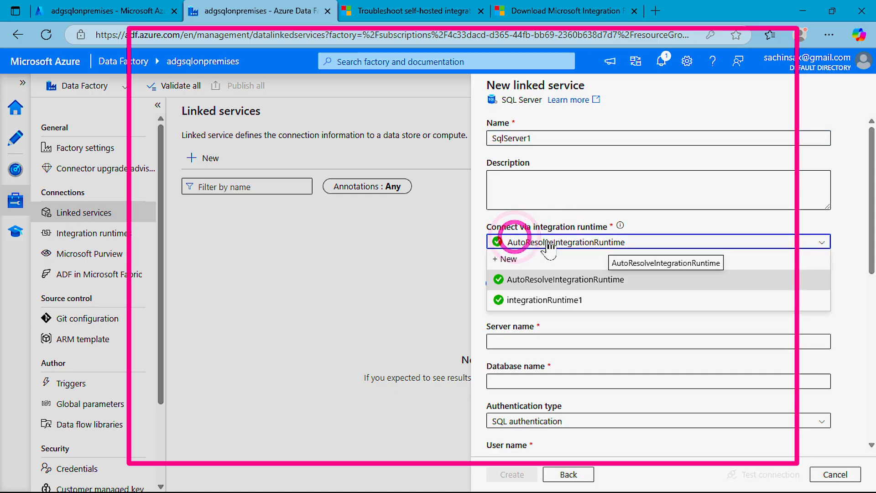
{"action": "left_click", "coordinate": [561, 301]}
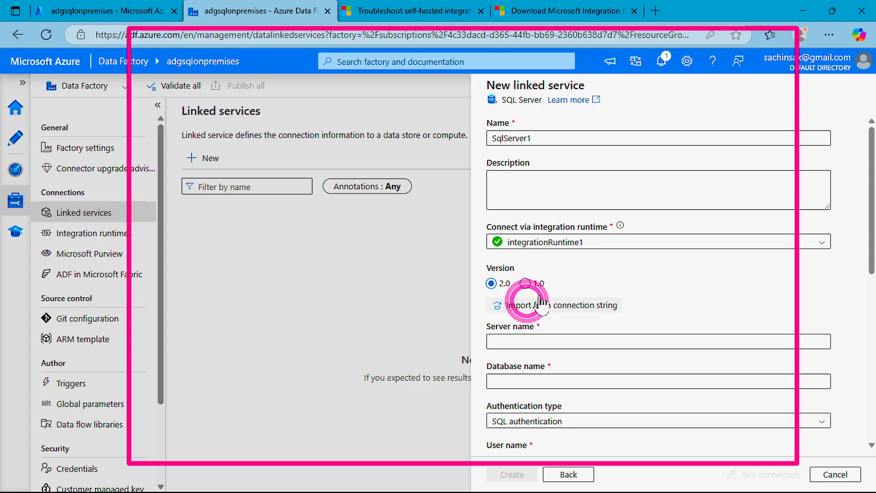
Copy the AdventureWorks2016 database's name from its properties in Management Studio and paste it as the linked service's server name
{"action": "scroll", "coordinate": [607, 231], "scroll_direction": "down", "scroll_amount": 4}
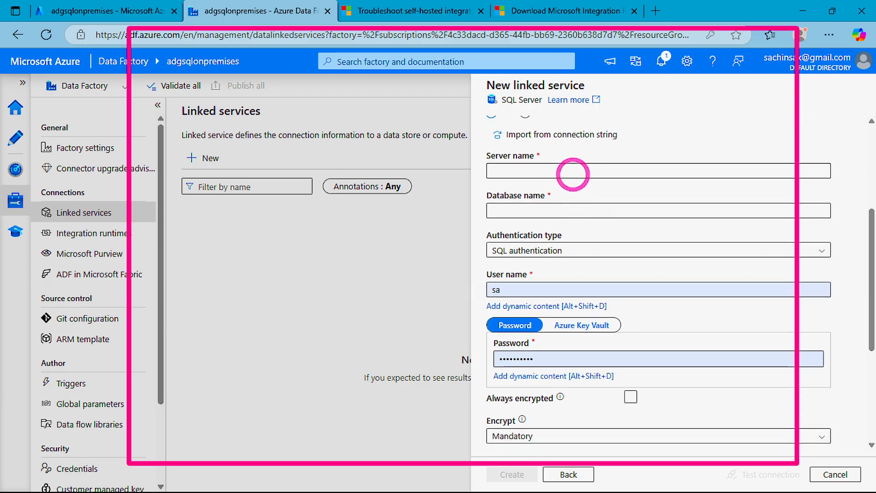
{"action": "left_click", "coordinate": [573, 174]}
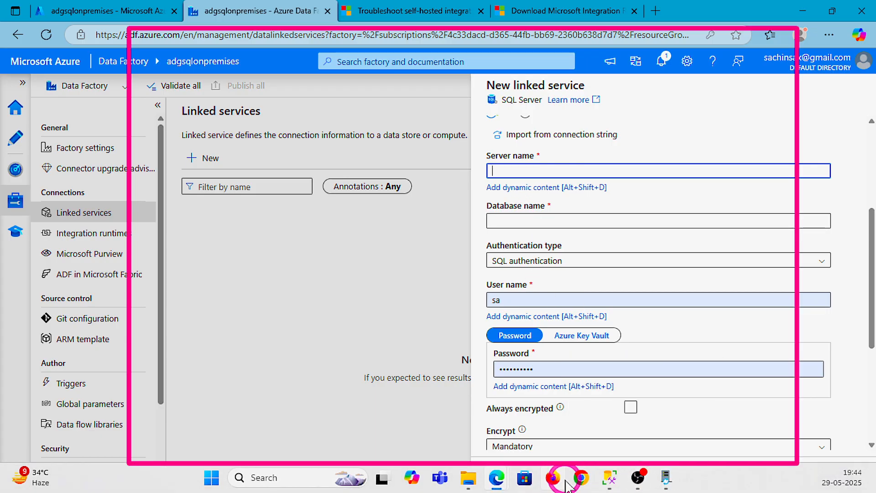
{"action": "left_click", "coordinate": [610, 478]}
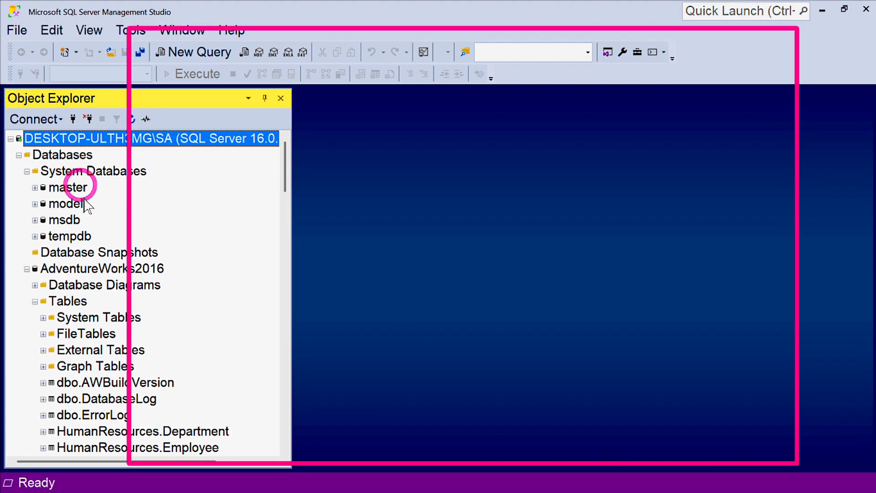
{"action": "left_click", "coordinate": [95, 269]}
{"action": "right_click", "coordinate": [94, 270]}
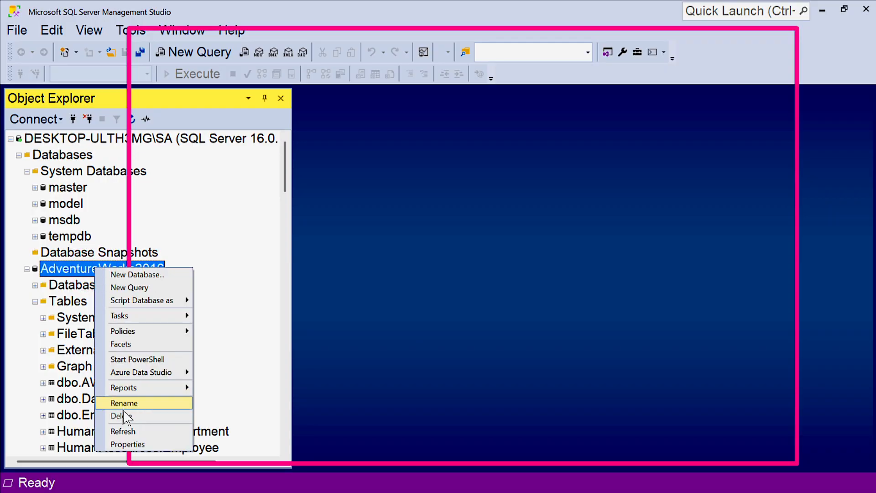
{"action": "left_click", "coordinate": [131, 444]}
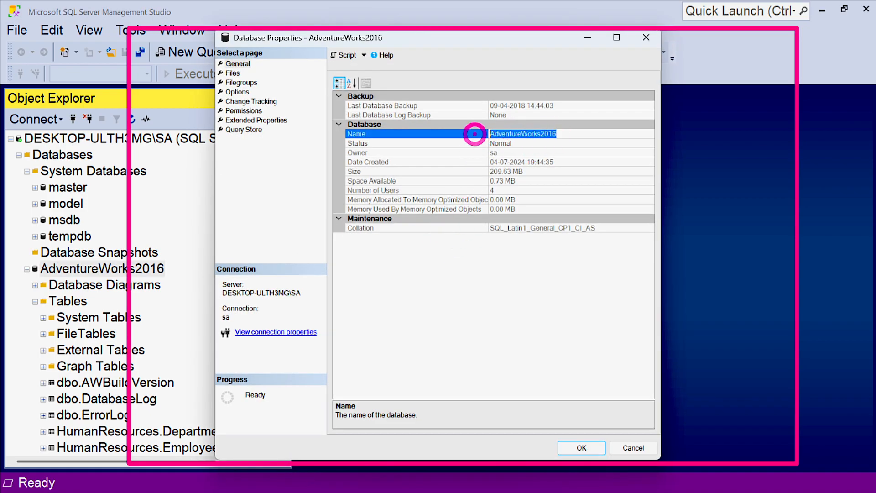
{"action": "mouse_move", "coordinate": [637, 486]}
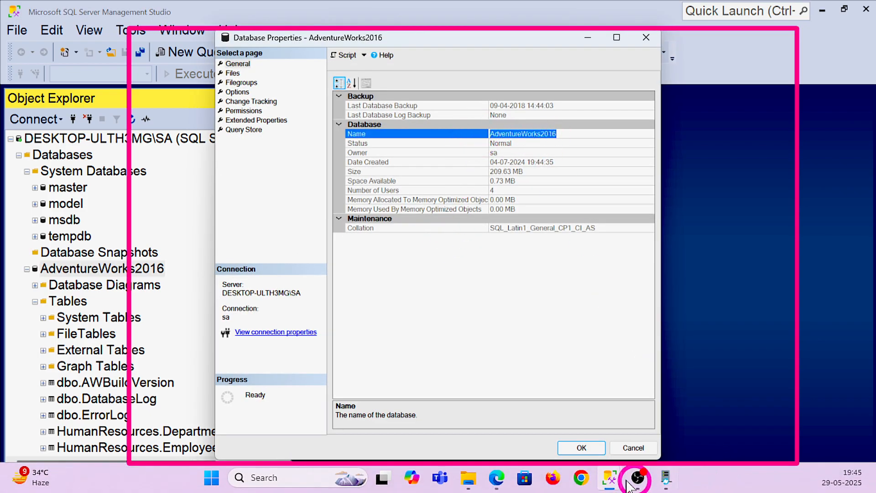
{"action": "mouse_move", "coordinate": [496, 478]}
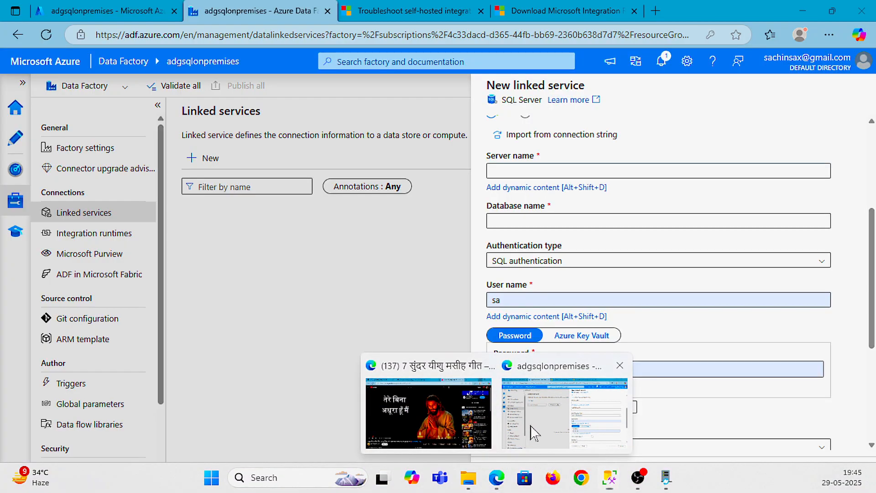
{"action": "left_click", "coordinate": [570, 411]}
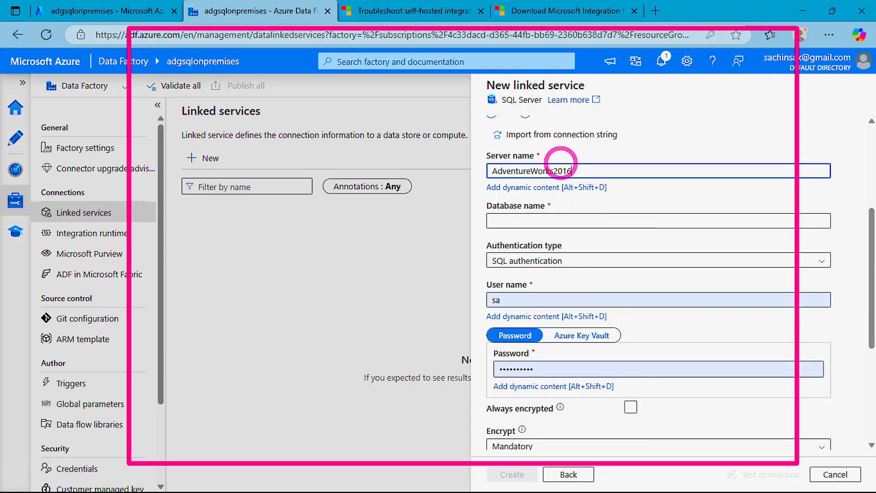
Set the database name to AdventureWorks2016 by copying it from the server name, and clear the server name
{"action": "left_click", "coordinate": [526, 215]}
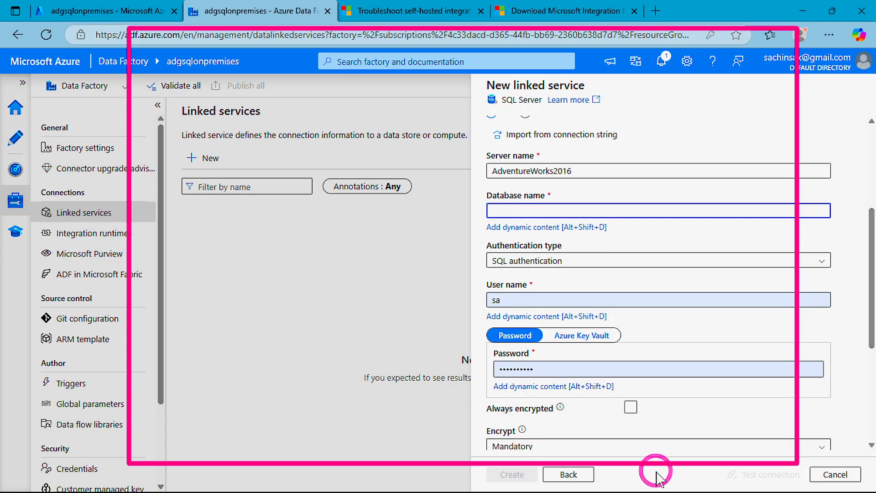
{"action": "left_click_drag", "start_coordinate": [573, 170], "coordinate": [446, 165]}
{"action": "key", "text": "ctrl+c"}
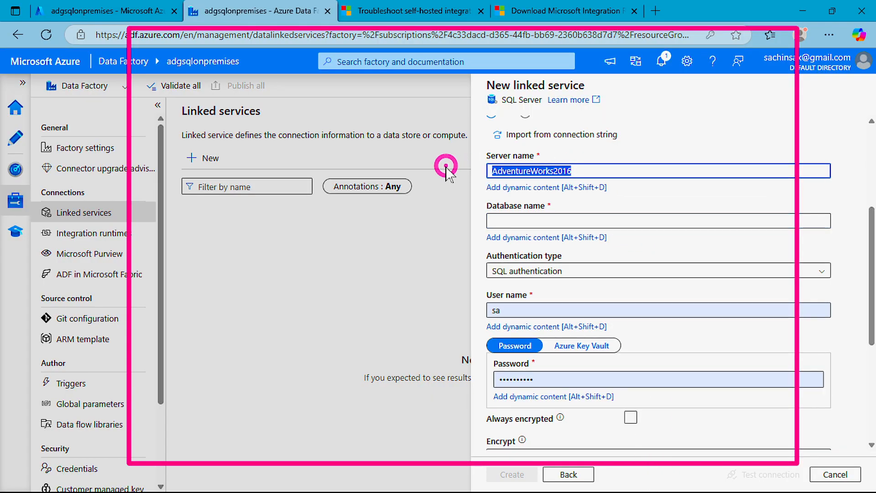
{"action": "left_click", "coordinate": [504, 220]}
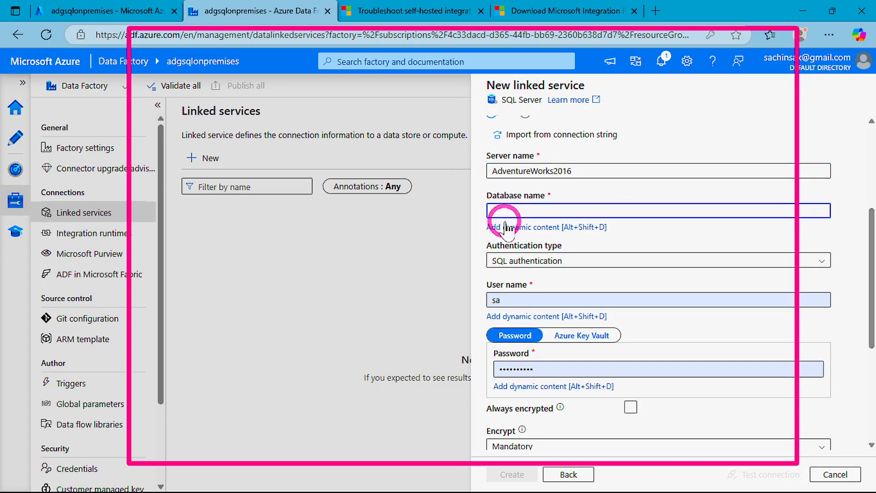
{"action": "key", "text": "ctrl+v"}
{"action": "left_click_drag", "start_coordinate": [571, 171], "coordinate": [440, 178]}
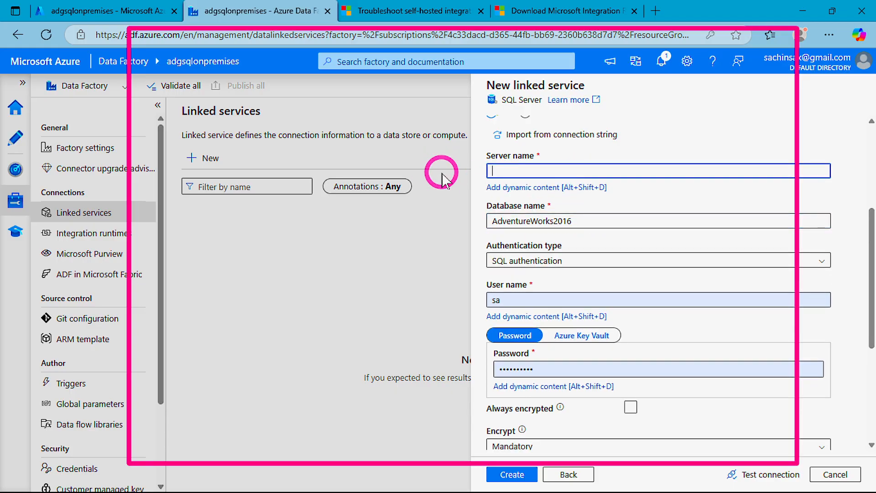
Copy the server name DESKTOP-ULTH3MG\SA from the server's properties in Management Studio and paste it as the linked service's server name
{"action": "mouse_move", "coordinate": [663, 489]}
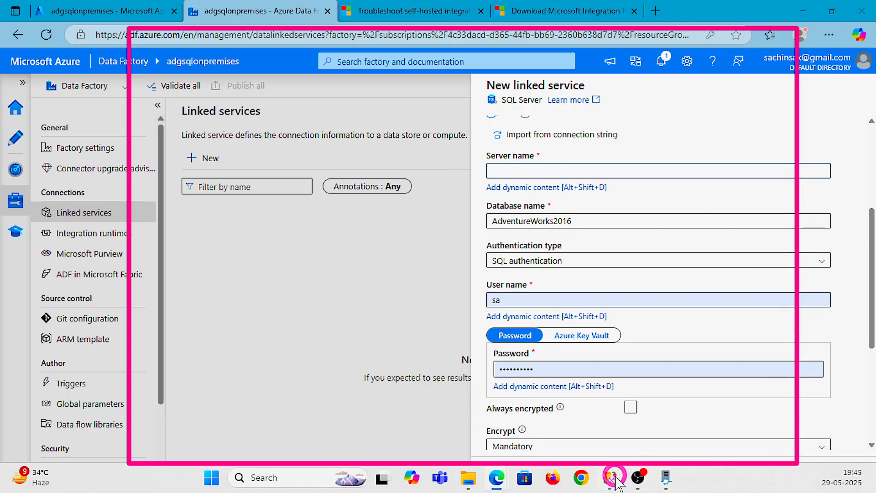
{"action": "mouse_move", "coordinate": [612, 479]}
{"action": "left_click", "coordinate": [598, 403]}
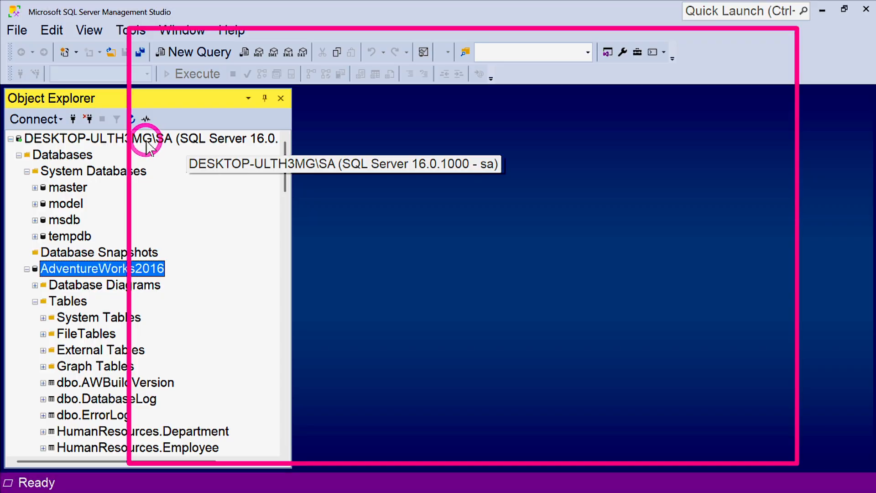
{"action": "right_click", "coordinate": [149, 139]}
{"action": "left_click", "coordinate": [174, 374]}
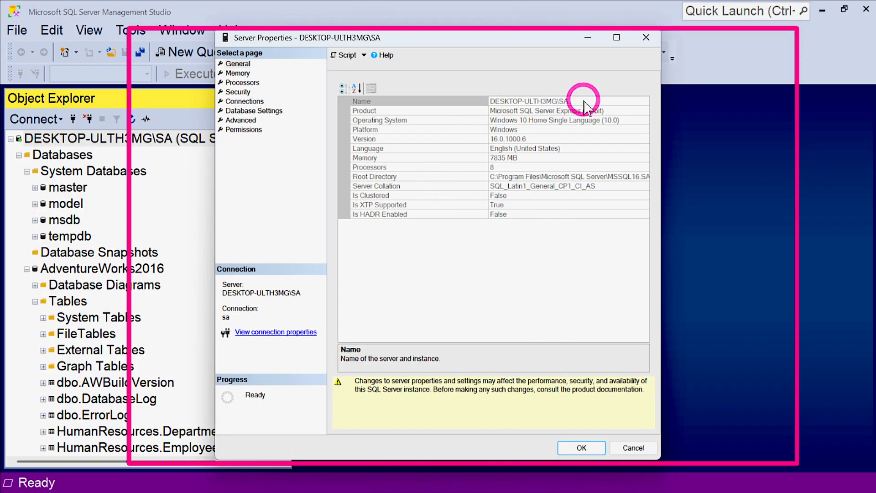
{"action": "left_click", "coordinate": [563, 101]}
{"action": "left_click_drag", "start_coordinate": [569, 100], "coordinate": [491, 101]}
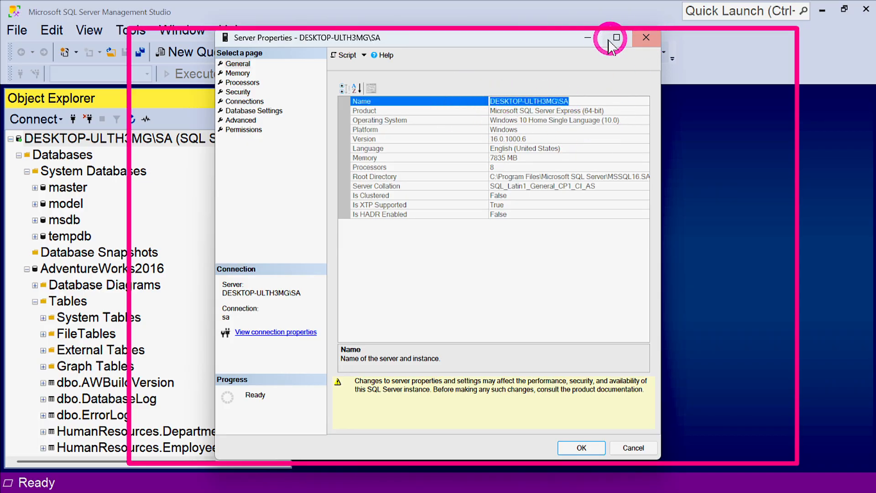
{"action": "left_click", "coordinate": [588, 38]}
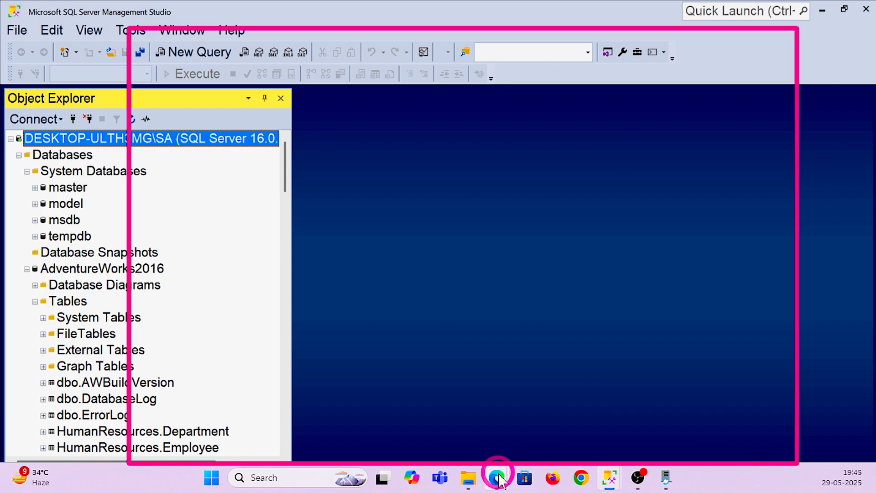
{"action": "mouse_move", "coordinate": [499, 479]}
{"action": "left_click", "coordinate": [550, 429]}
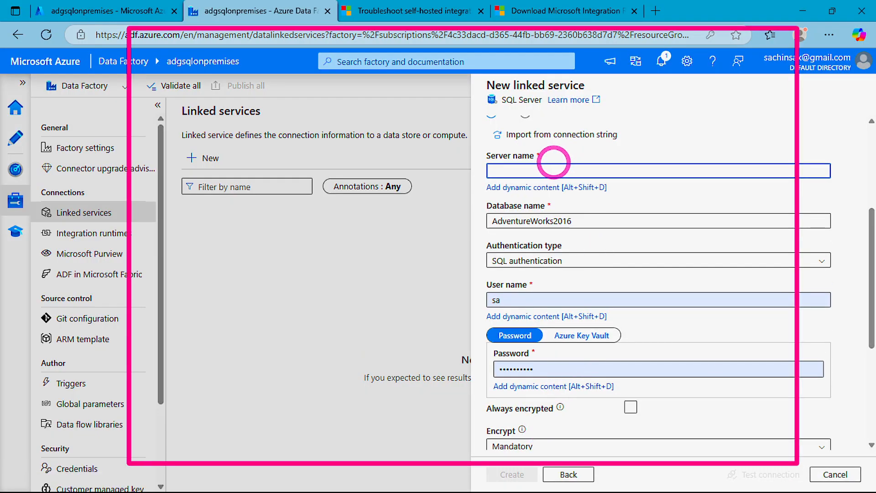
Re-enter the account password for user sa and test the linked service's connection
{"action": "left_click", "coordinate": [556, 271]}
{"action": "left_click", "coordinate": [532, 300]}
{"action": "left_click", "coordinate": [548, 368]}
{"action": "left_click", "coordinate": [451, 367]}
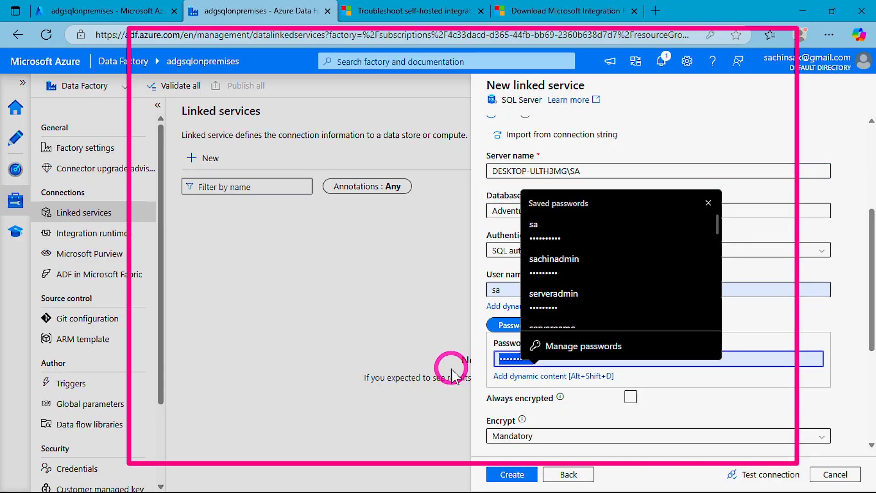
{"action": "key", "text": "BackSpace"}
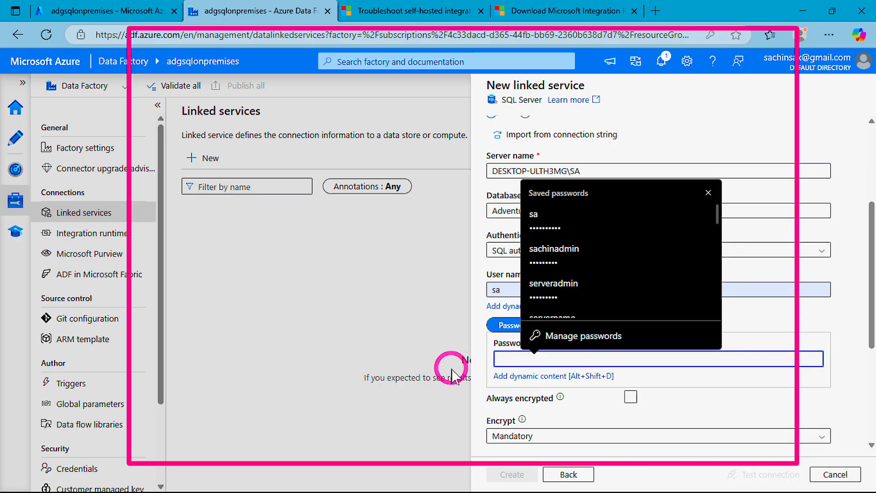
{"action": "type", "text": "•••••••"}
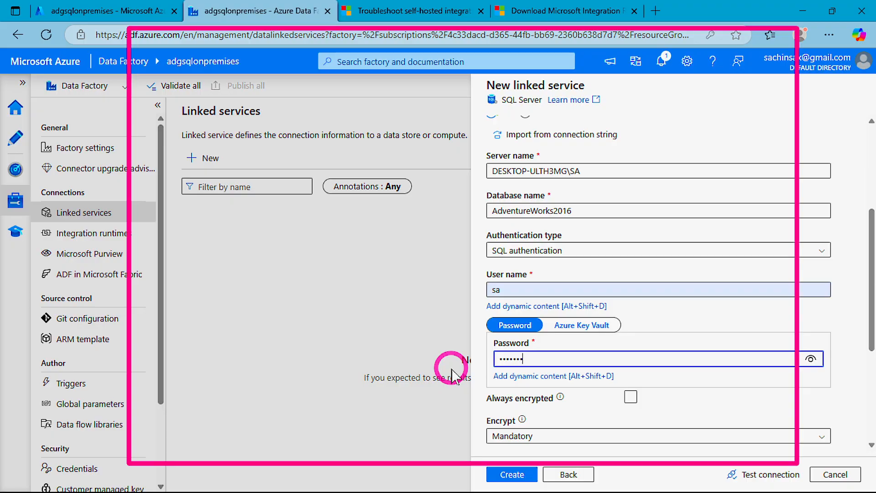
{"action": "scroll", "coordinate": [698, 397], "scroll_direction": "down", "scroll_amount": 4}
{"action": "left_click", "coordinate": [772, 475]}
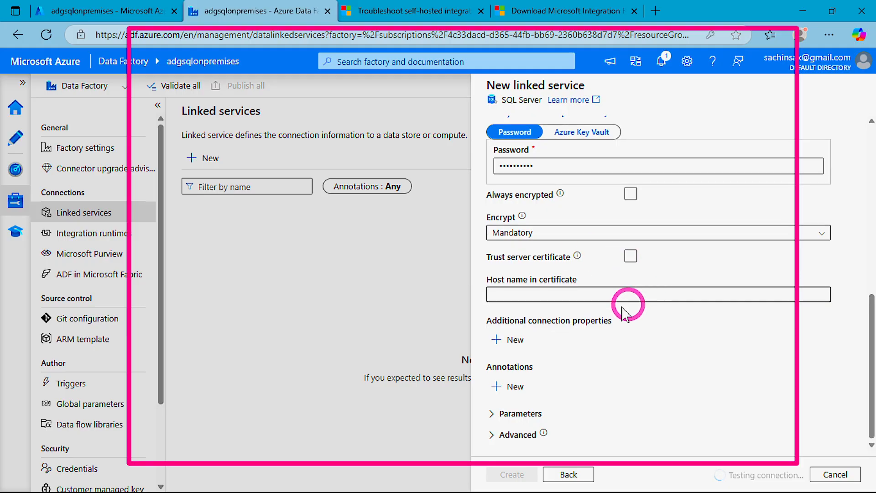
Trust the server certificate for the SQL Server linked service, test its connection and create it
{"action": "scroll", "coordinate": [548, 301], "scroll_direction": "up", "scroll_amount": 2}
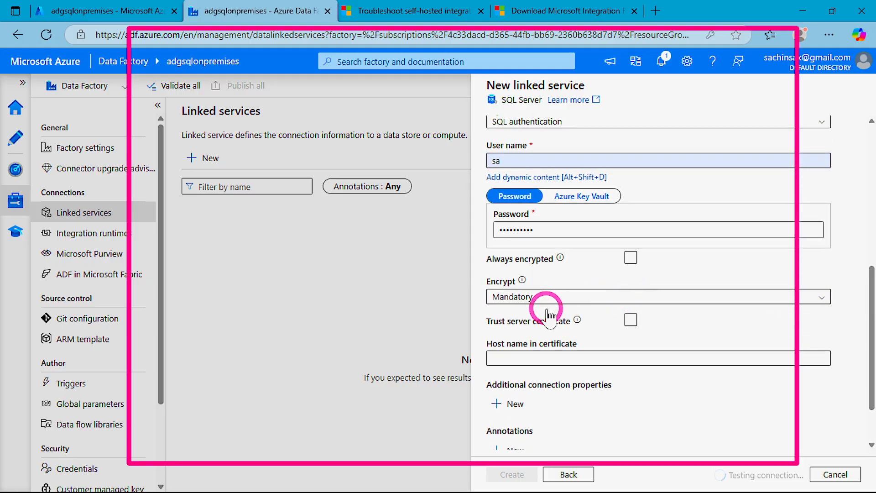
{"action": "left_click", "coordinate": [631, 320]}
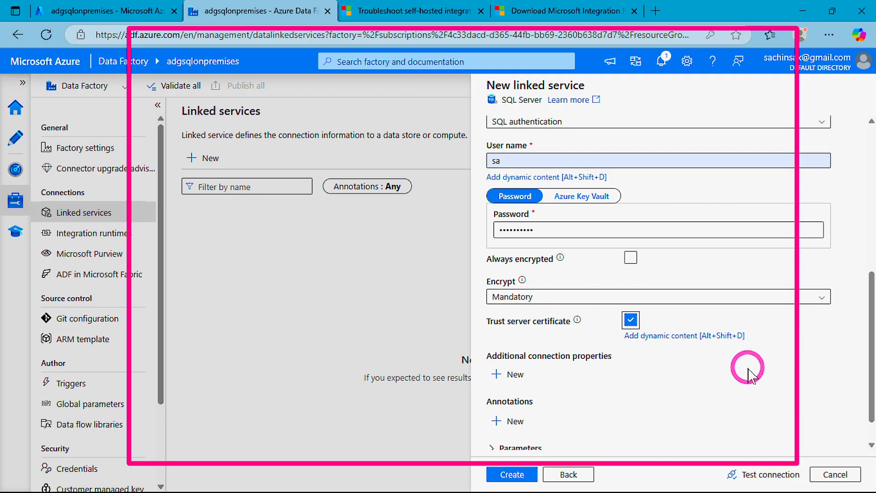
{"action": "scroll", "coordinate": [730, 356], "scroll_direction": "down", "scroll_amount": 1}
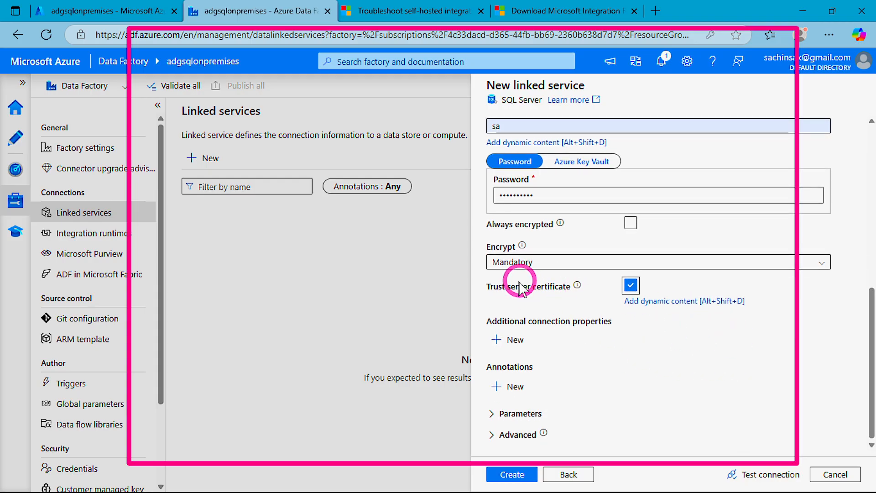
{"action": "left_click", "coordinate": [772, 477]}
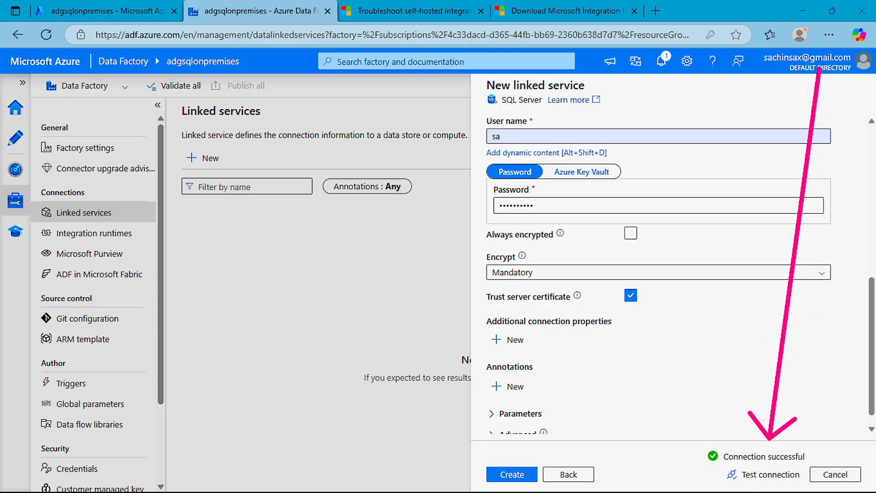
{"action": "left_click", "coordinate": [512, 475]}
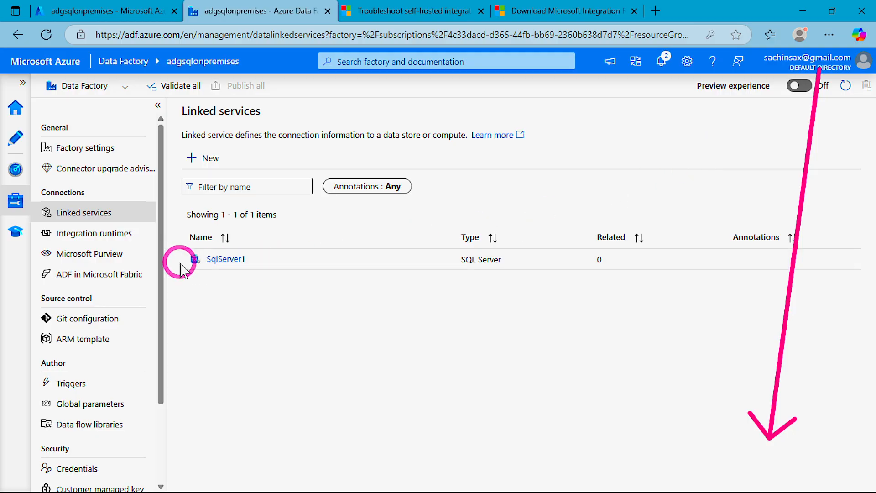
Start a new dataset in the factory's authoring area with SQL Server as its data store
{"action": "left_click", "coordinate": [16, 139]}
{"action": "left_click", "coordinate": [197, 200]}
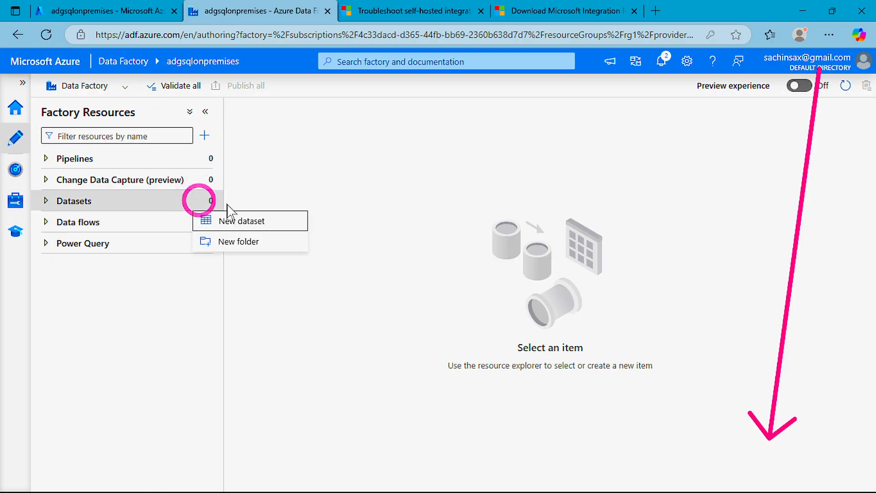
{"action": "left_click", "coordinate": [258, 223]}
{"action": "type", "text": "sql"}
{"action": "scroll", "coordinate": [805, 320], "scroll_direction": "down", "scroll_amount": 1}
{"action": "left_click", "coordinate": [816, 401]}
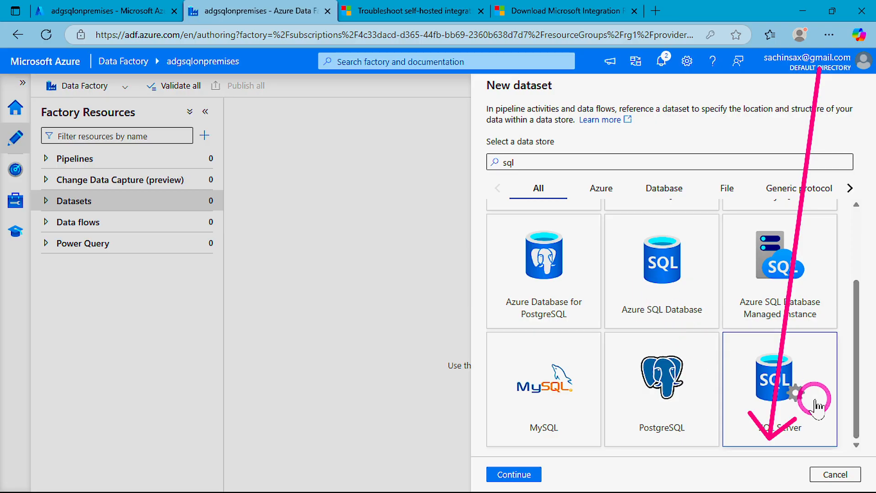
{"action": "left_click", "coordinate": [513, 475]}
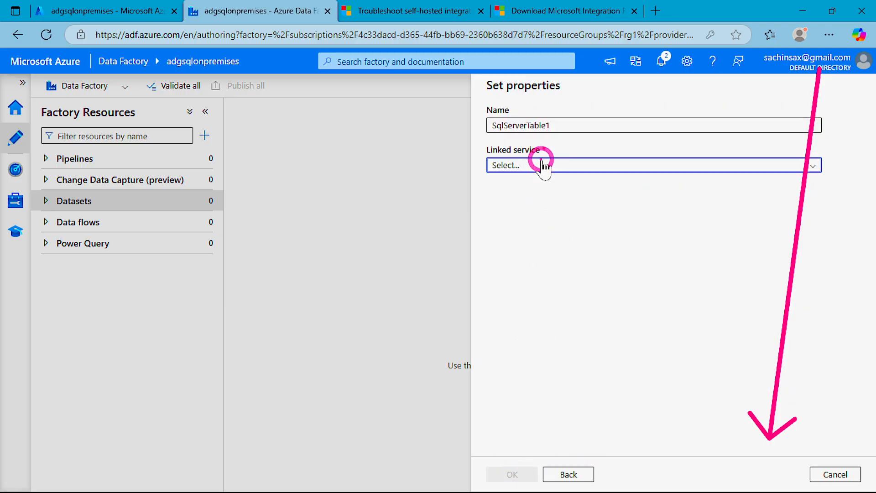
Create the dataset on linked service SqlServer1 with table HumanResources.JobCandidate, importing the schema from the connection/store
{"action": "left_click", "coordinate": [542, 165]}
{"action": "left_click", "coordinate": [518, 226]}
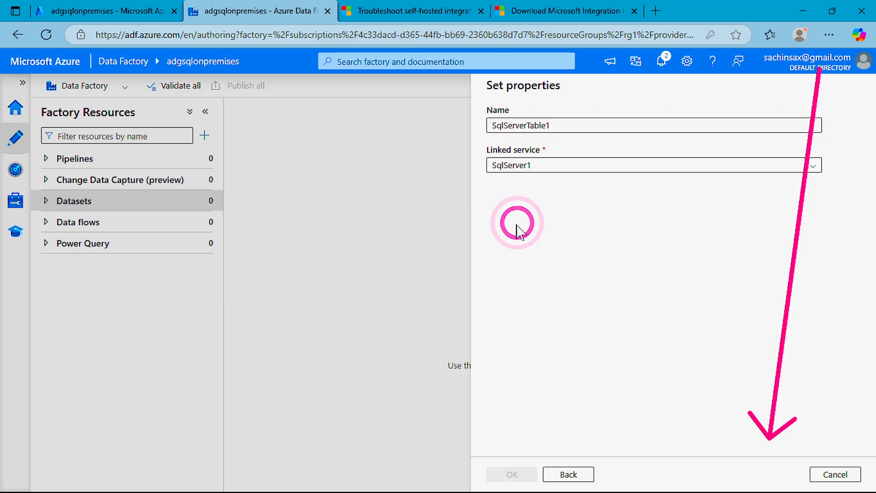
{"action": "left_click", "coordinate": [569, 247]}
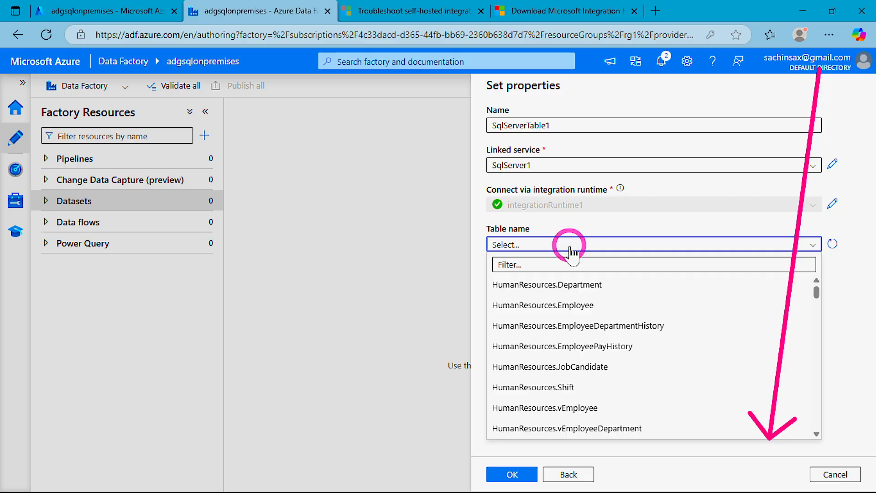
{"action": "scroll", "coordinate": [594, 292], "scroll_direction": "down", "scroll_amount": 12}
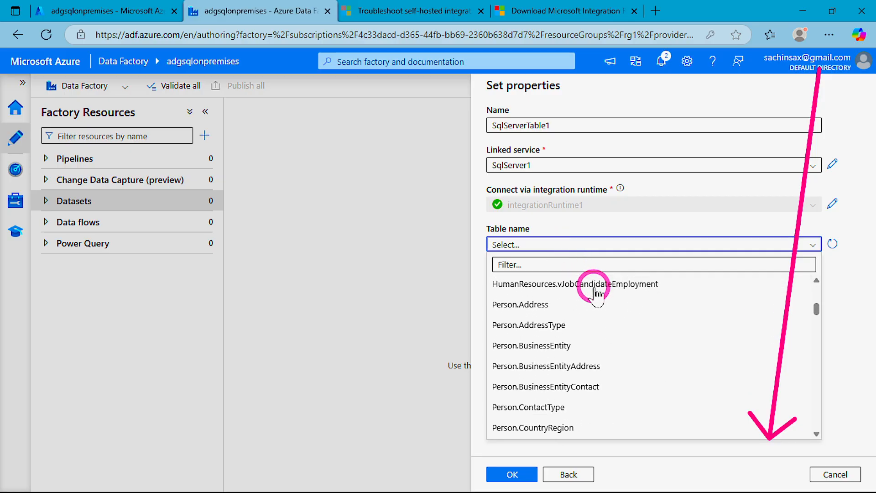
{"action": "scroll", "coordinate": [566, 336], "scroll_direction": "up", "scroll_amount": 12}
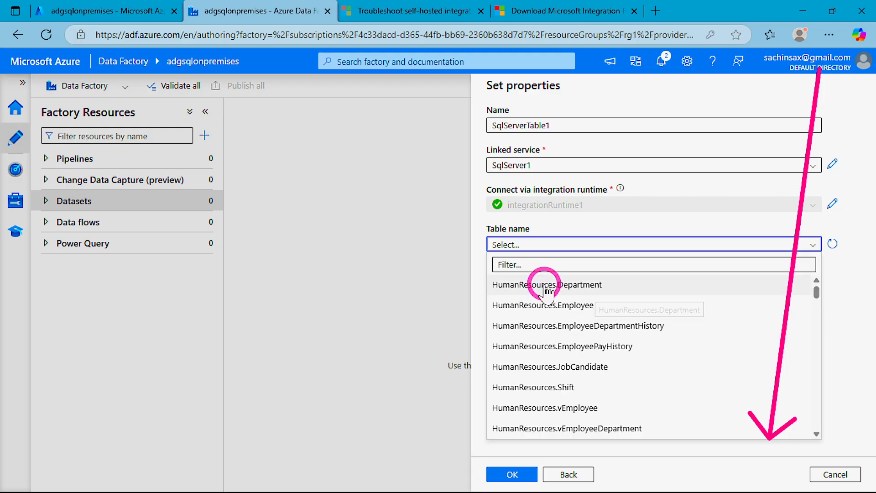
{"action": "left_click", "coordinate": [521, 367]}
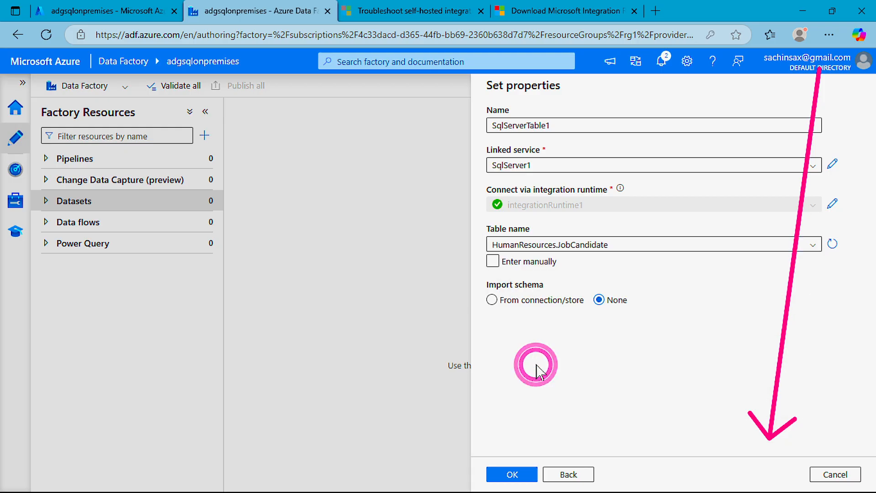
{"action": "left_click", "coordinate": [520, 300]}
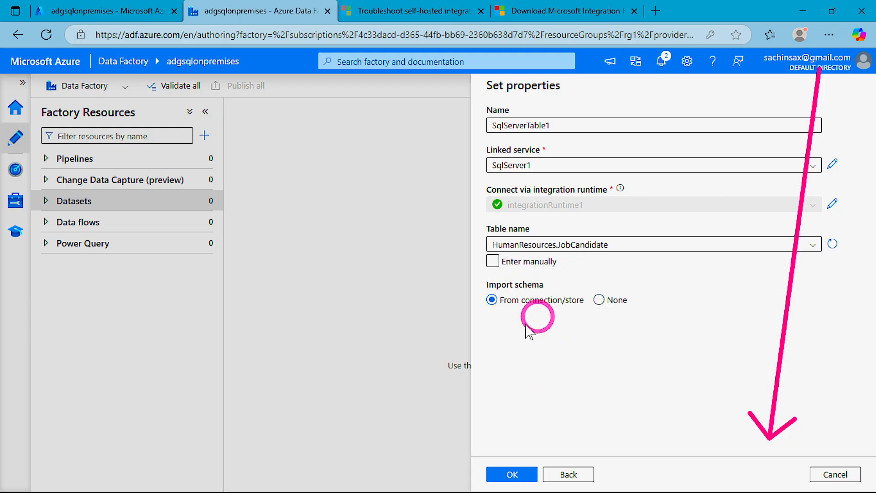
{"action": "left_click", "coordinate": [512, 476]}
{"action": "left_click", "coordinate": [612, 311]}
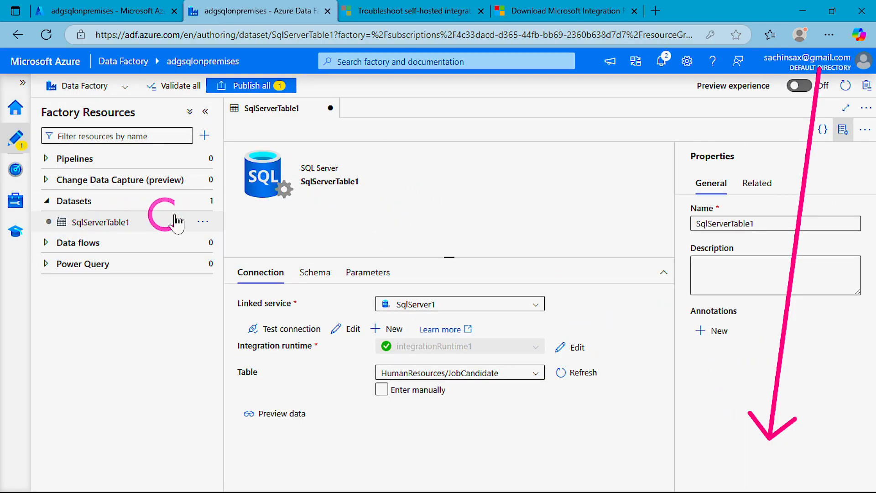
Switch to the Azure portal and open directory dir in container cont of storage account adlsgen2sqlon
{"action": "left_click", "coordinate": [203, 204]}
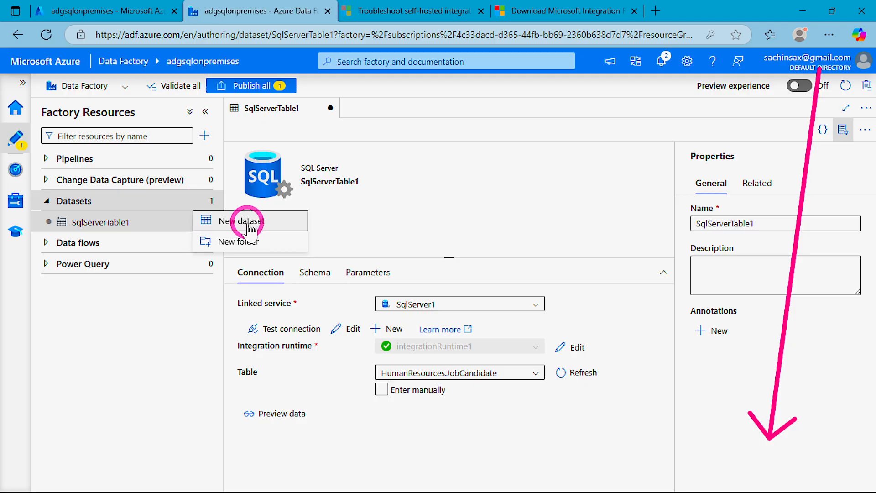
{"action": "left_click", "coordinate": [99, 11]}
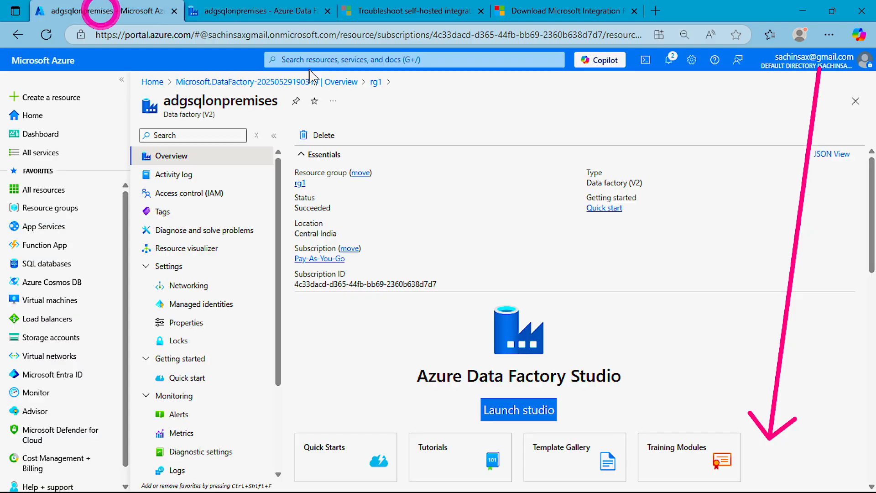
{"action": "left_click", "coordinate": [147, 83]}
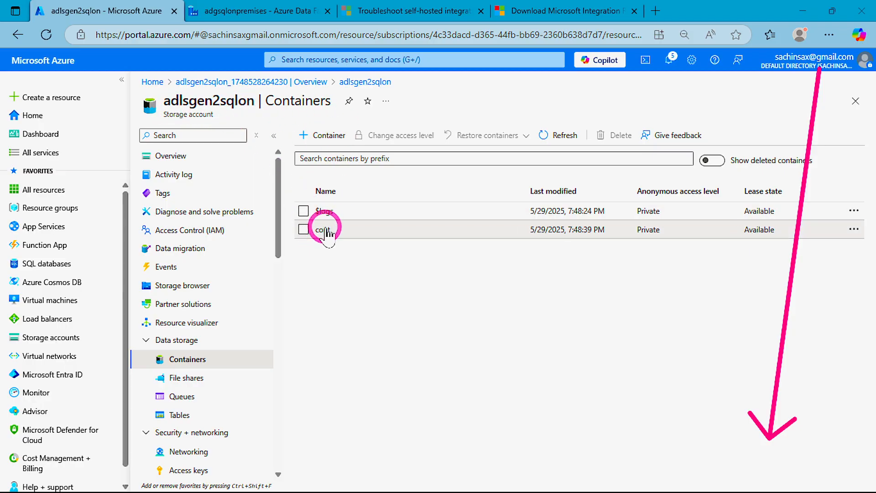
{"action": "left_click", "coordinate": [328, 230]}
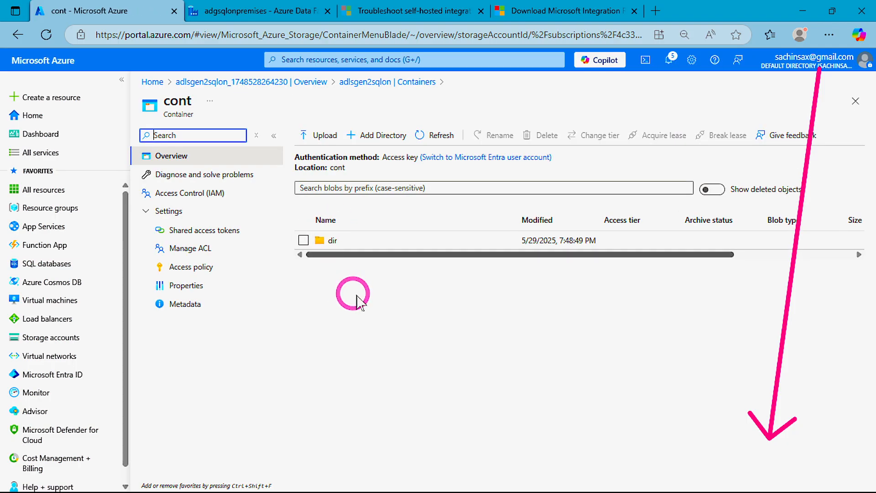
{"action": "left_click", "coordinate": [335, 244]}
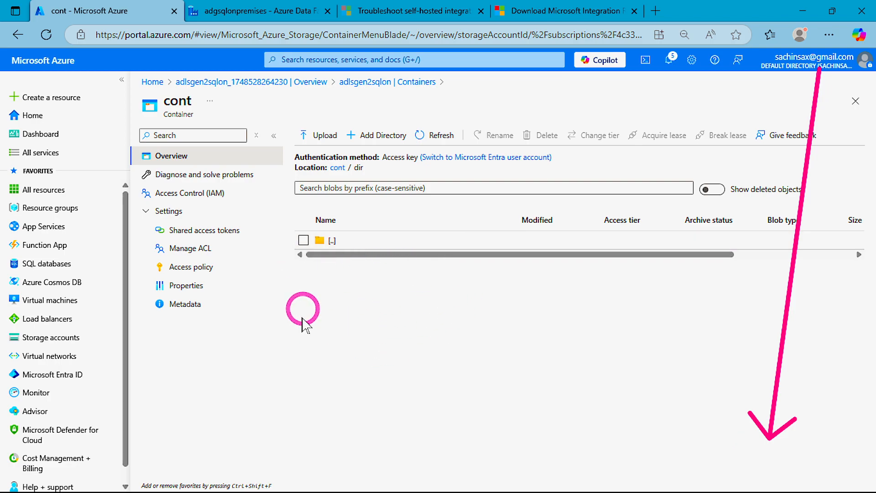
Return to Data Factory Studio and start a new Azure Data Lake Storage Gen2 dataset in DelimitedText format
{"action": "left_click", "coordinate": [225, 9]}
{"action": "left_click", "coordinate": [282, 224]}
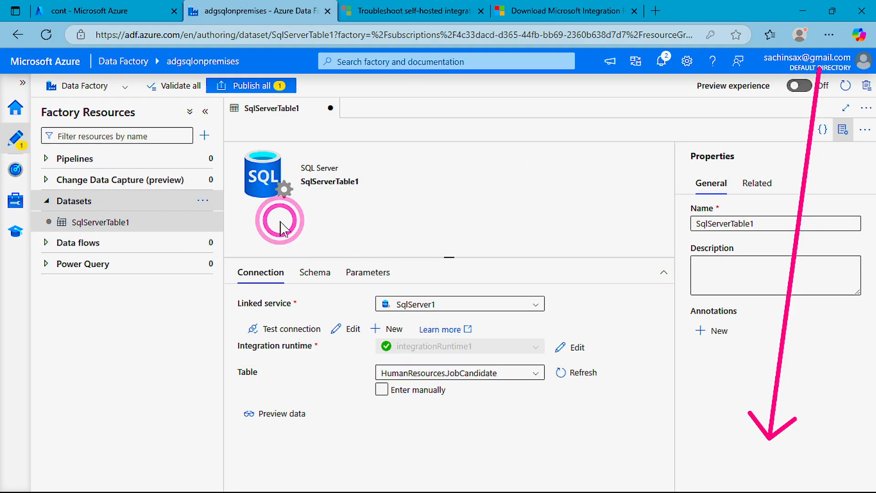
{"action": "type", "text": "data"}
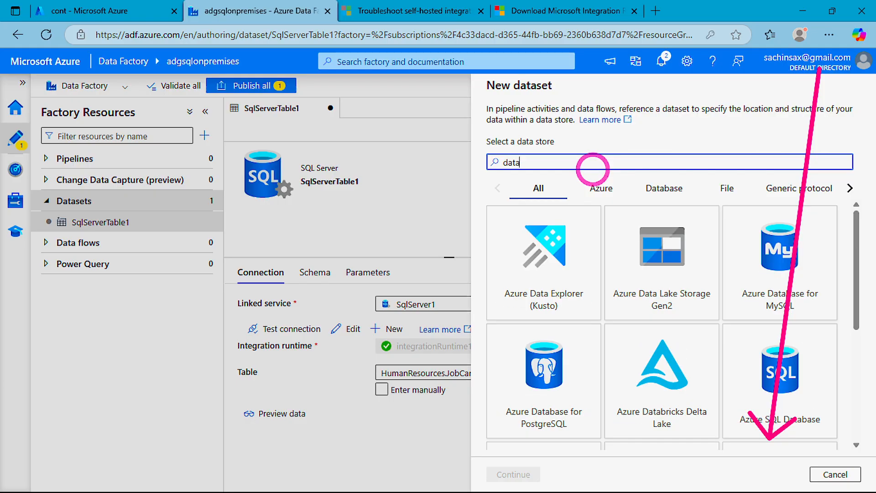
{"action": "left_click", "coordinate": [612, 292]}
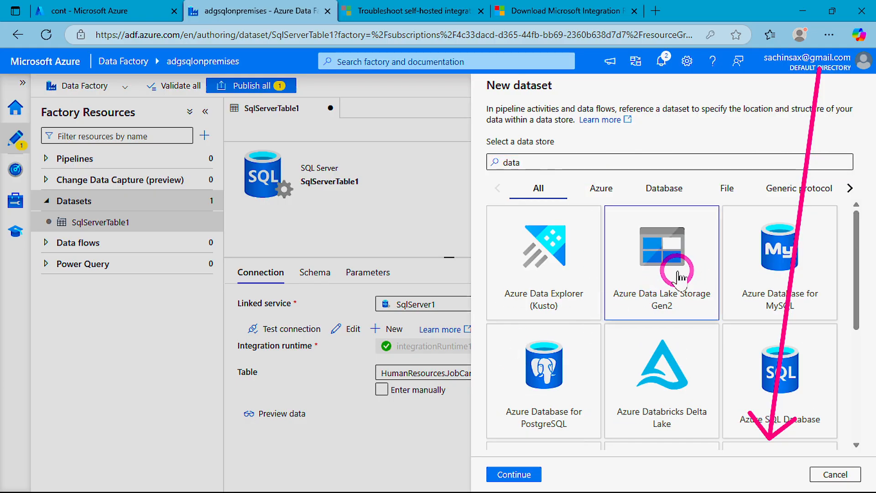
{"action": "scroll", "coordinate": [622, 309], "scroll_direction": "down", "scroll_amount": 4}
{"action": "left_click", "coordinate": [513, 474]}
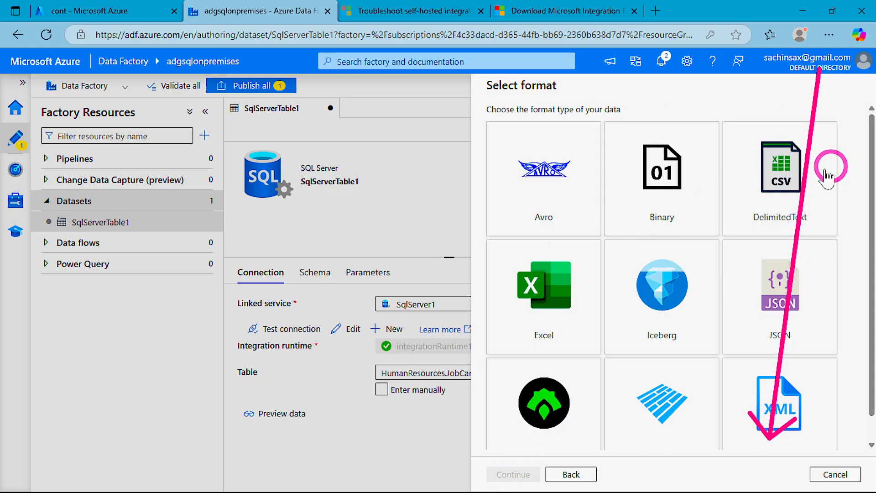
{"action": "left_click", "coordinate": [772, 195]}
{"action": "left_click", "coordinate": [512, 474]}
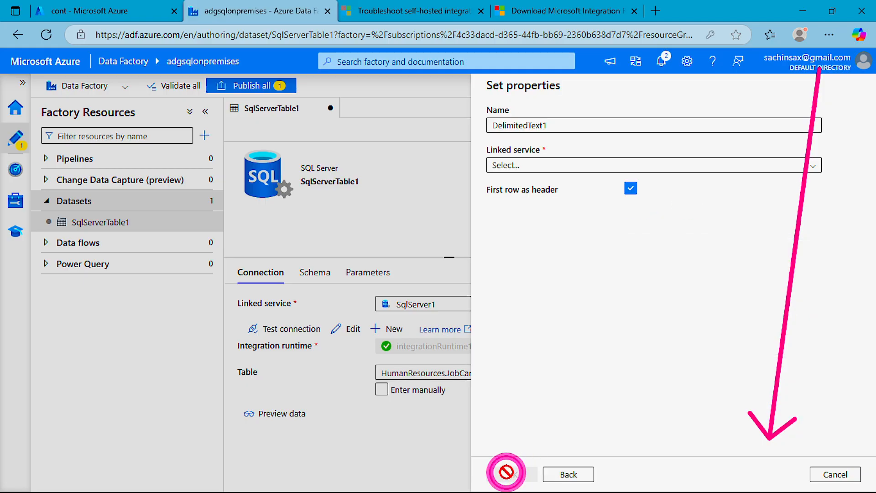
Start a new linked service for the delimited text dataset, using Account key authentication
{"action": "left_click", "coordinate": [566, 165]}
{"action": "left_click", "coordinate": [529, 203]}
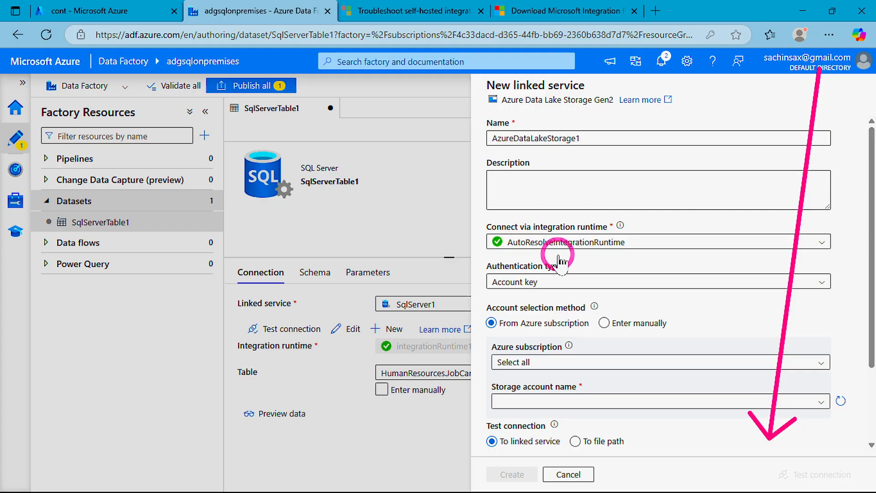
{"action": "scroll", "coordinate": [560, 261], "scroll_direction": "down", "scroll_amount": 2}
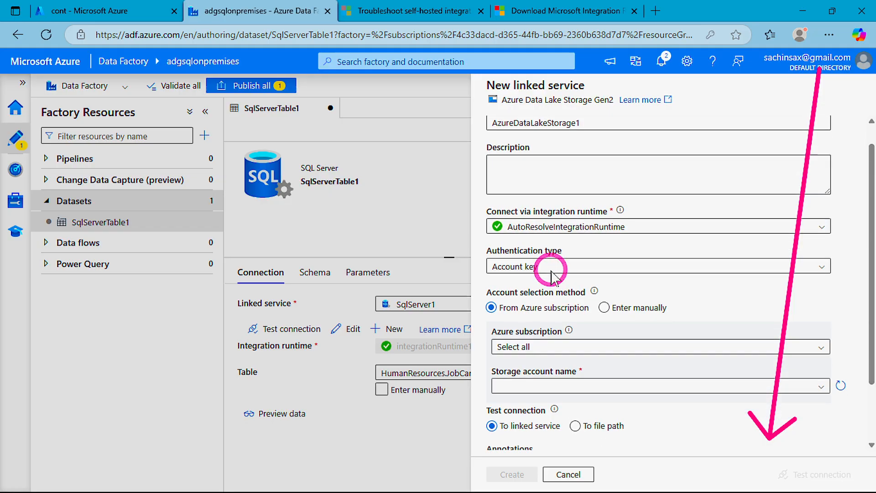
{"action": "left_click", "coordinate": [550, 218]}
{"action": "left_click", "coordinate": [550, 218]}
{"action": "scroll", "coordinate": [550, 220], "scroll_direction": "down", "scroll_amount": 1}
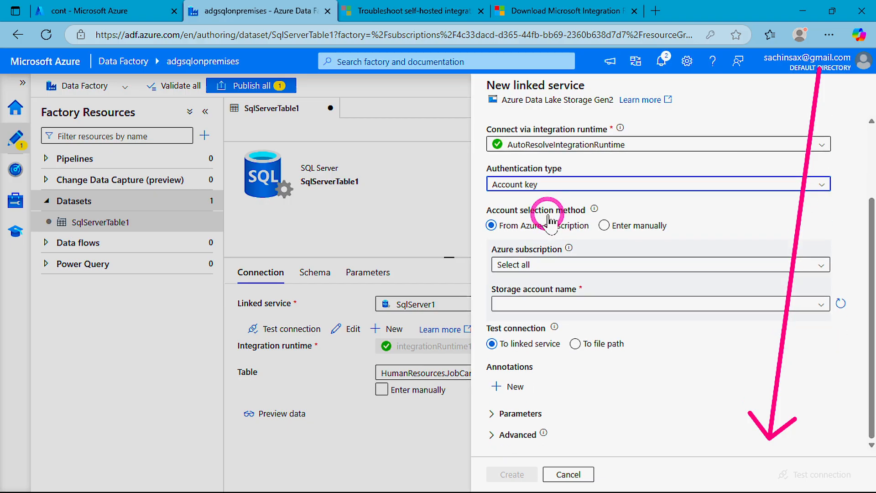
Select the Pay-As-You-Go subscription and storage account adlsgen2sqlon, then test the connection and create the linked service
{"action": "left_click", "coordinate": [517, 264]}
{"action": "left_click", "coordinate": [521, 302]}
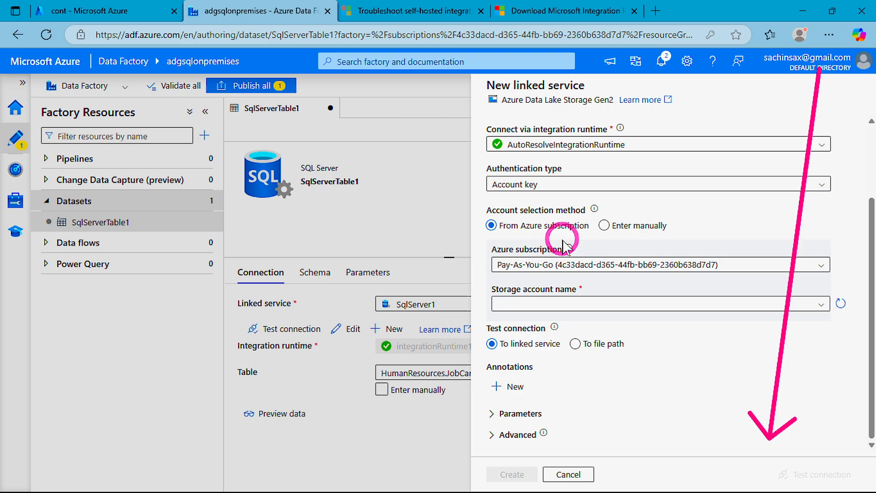
{"action": "left_click", "coordinate": [530, 310]}
{"action": "left_click", "coordinate": [525, 322]}
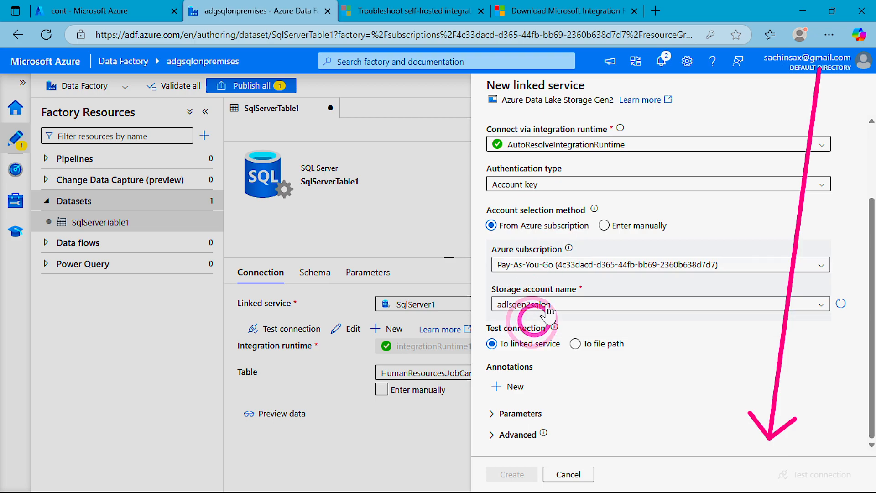
{"action": "left_click", "coordinate": [802, 472]}
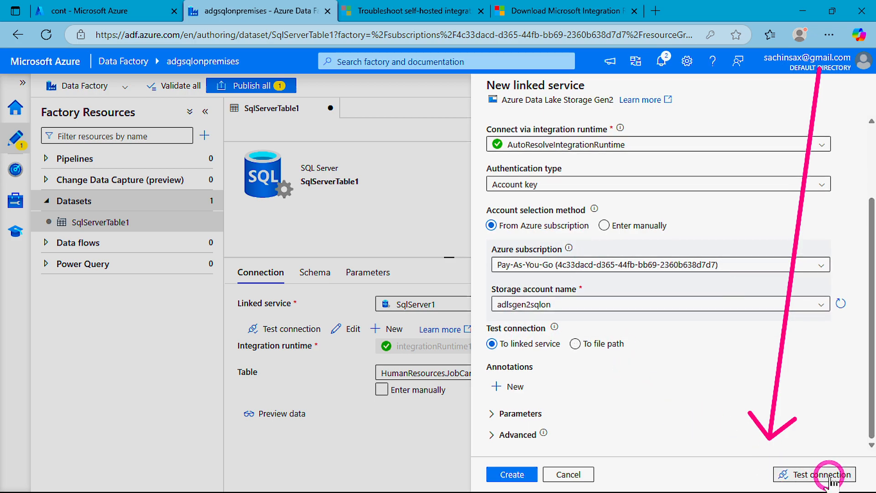
{"action": "left_click", "coordinate": [506, 475]}
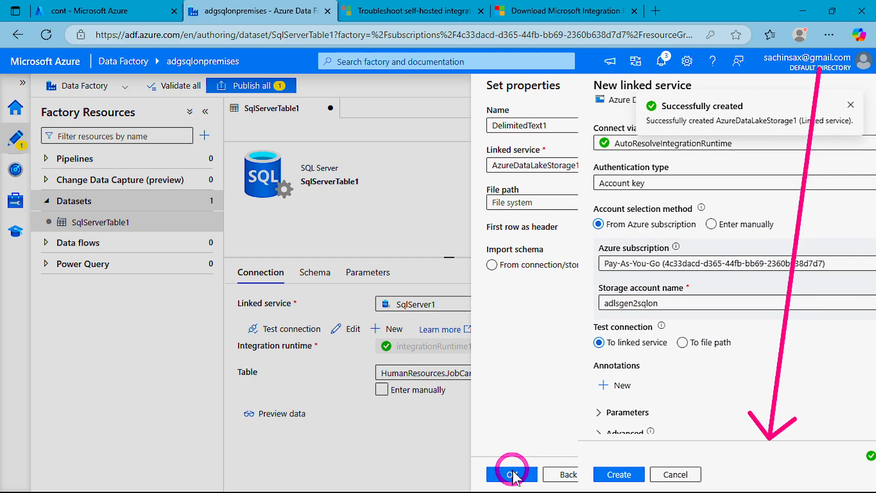
Set the delimited text dataset's file path to directory dir in container cont and create the dataset
{"action": "left_click", "coordinate": [830, 203]}
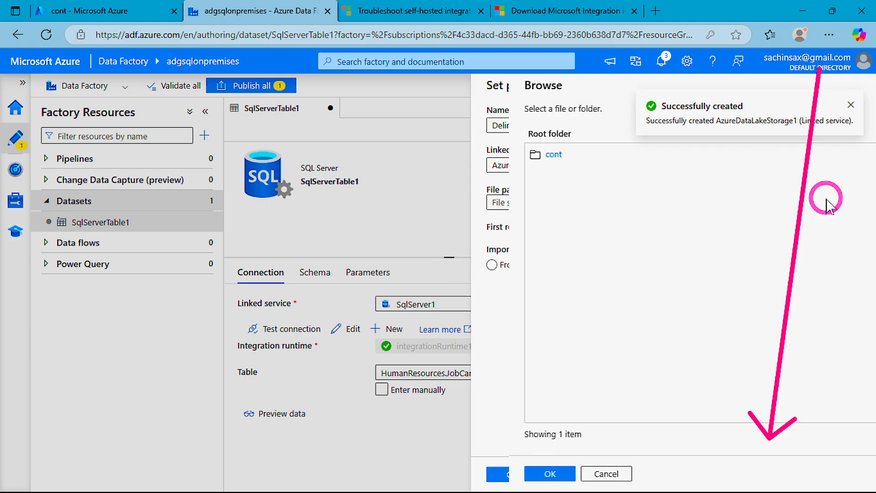
{"action": "double_click", "coordinate": [517, 210]}
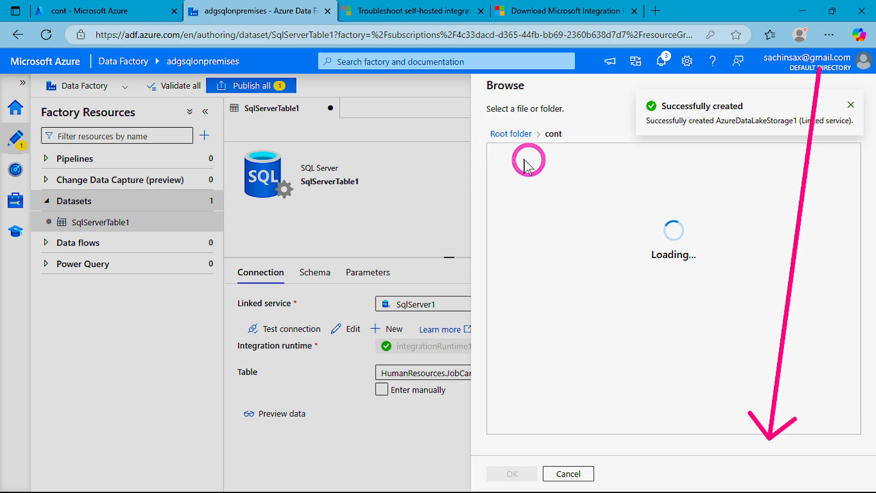
{"action": "double_click", "coordinate": [513, 156]}
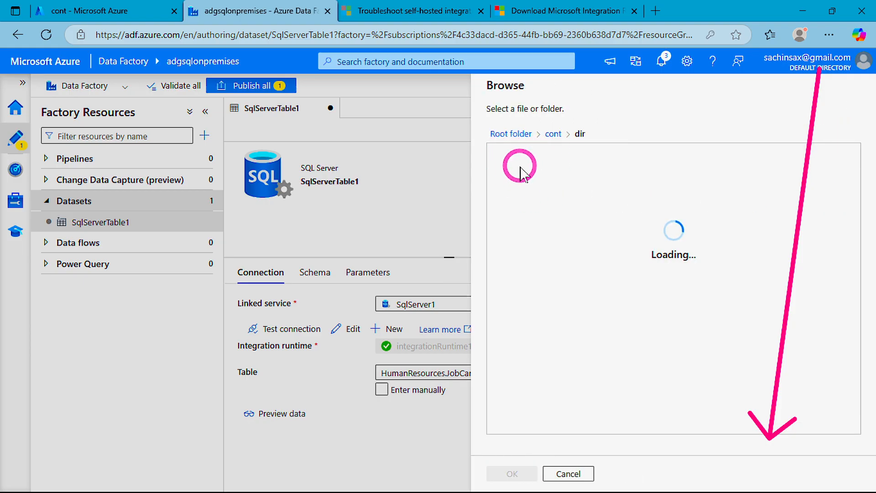
{"action": "left_click", "coordinate": [513, 475]}
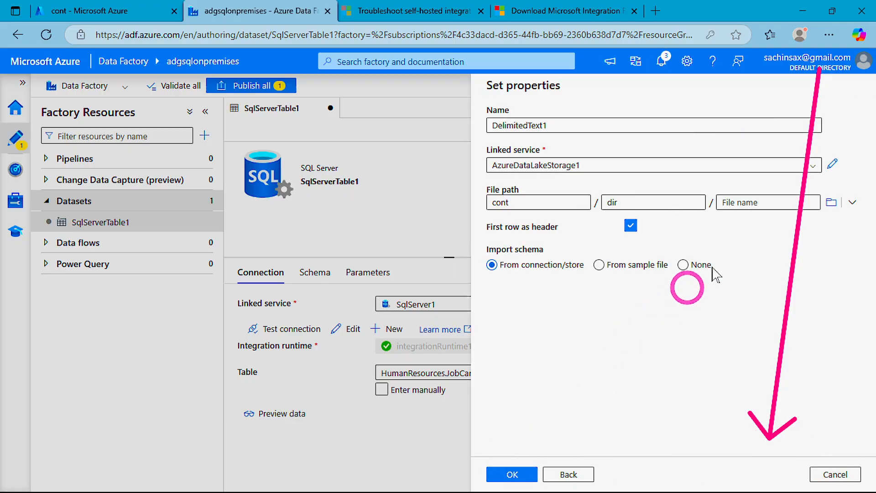
{"action": "left_click", "coordinate": [519, 474]}
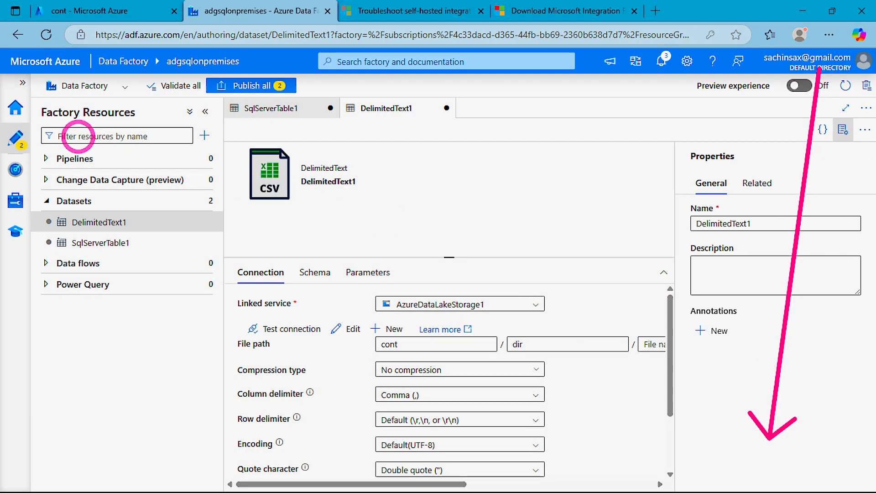
Create a new pipeline and add a Copy data activity to its canvas
{"action": "left_click", "coordinate": [73, 158]}
{"action": "left_click", "coordinate": [202, 159]}
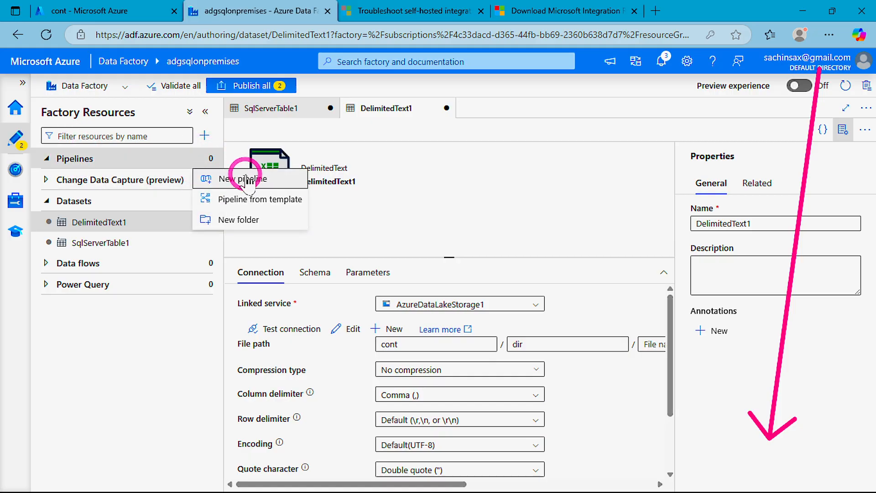
{"action": "left_click", "coordinate": [232, 176]}
{"action": "left_click", "coordinate": [292, 154]}
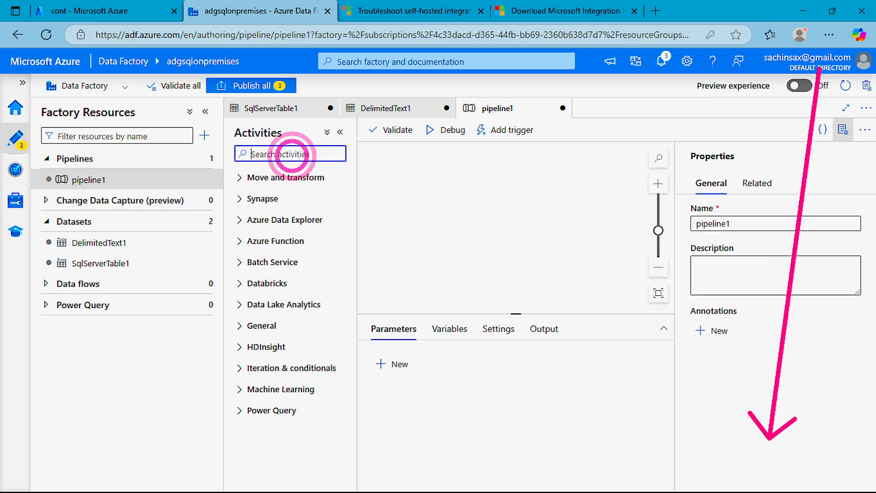
{"action": "type", "text": "copy"}
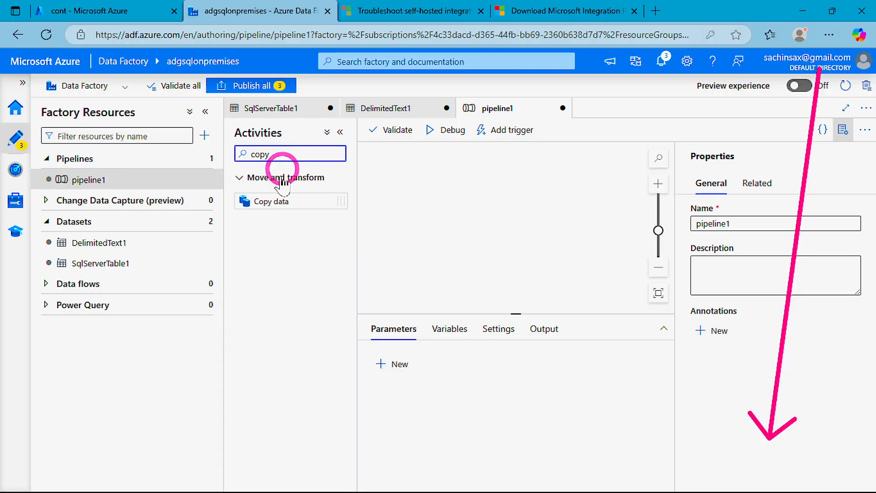
{"action": "left_click_drag", "start_coordinate": [279, 201], "coordinate": [463, 191]}
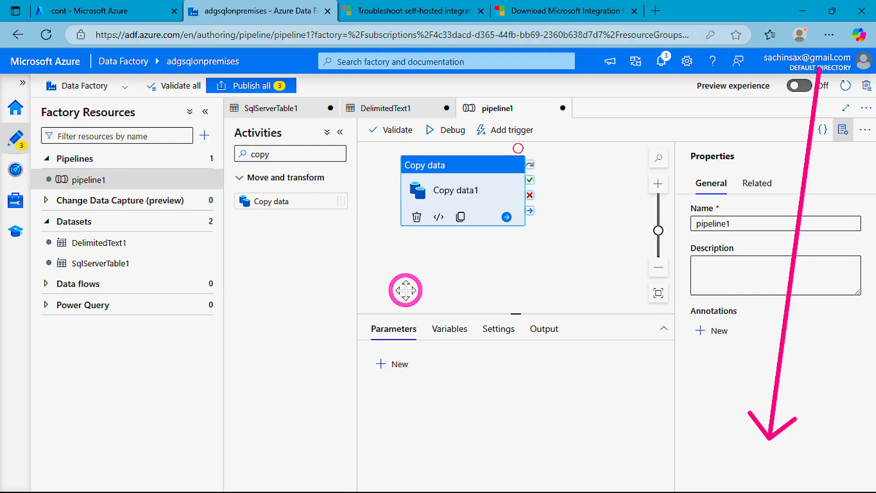
Set the Copy data activity's source dataset to SqlServerTable1
{"action": "left_click", "coordinate": [436, 329]}
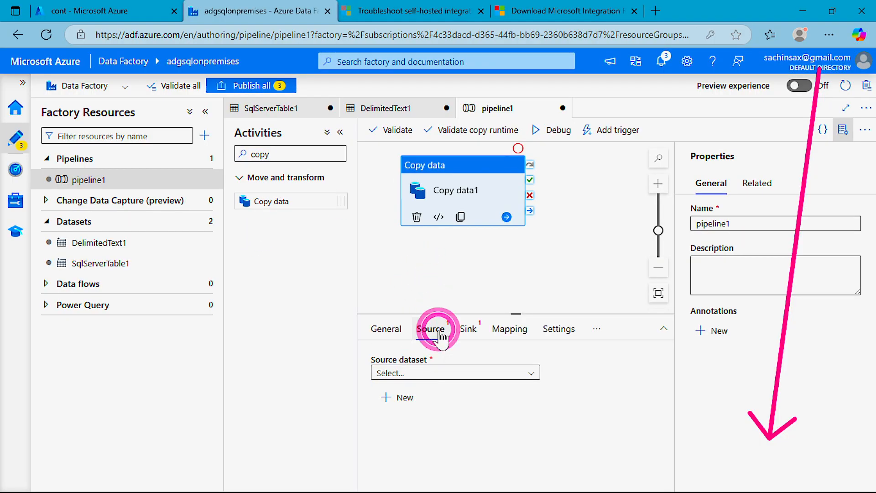
{"action": "left_click", "coordinate": [445, 372]}
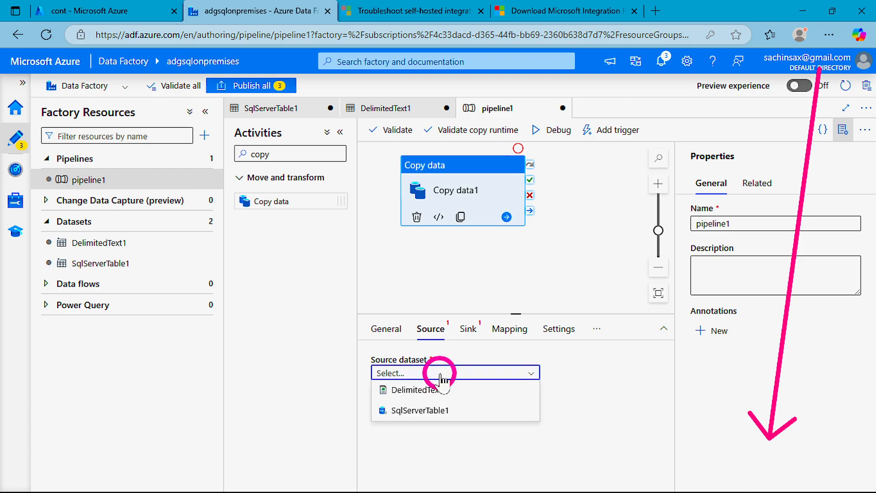
{"action": "left_click", "coordinate": [411, 410]}
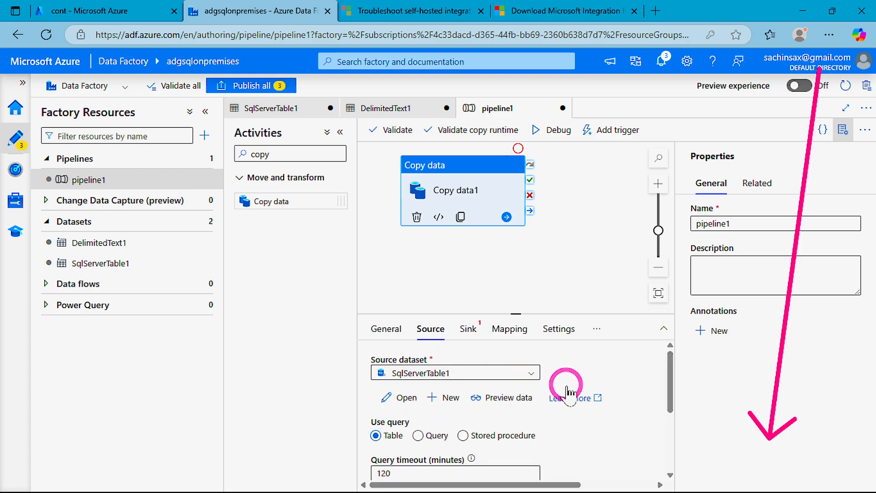
Preview the source dataset's rows from the HumanResources.JobCandidate table and close the preview
{"action": "left_click", "coordinate": [506, 396]}
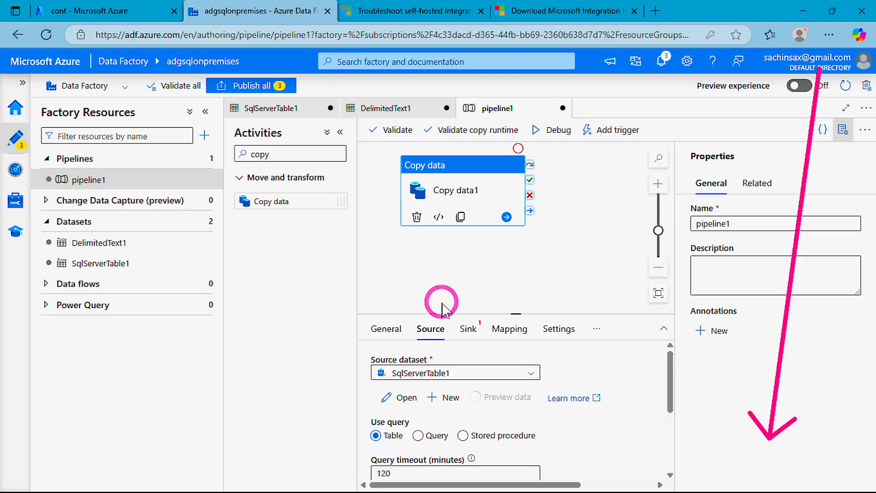
{"action": "scroll", "coordinate": [411, 175], "scroll_direction": "down", "scroll_amount": 4}
{"action": "scroll", "coordinate": [456, 274], "scroll_direction": "up", "scroll_amount": 4}
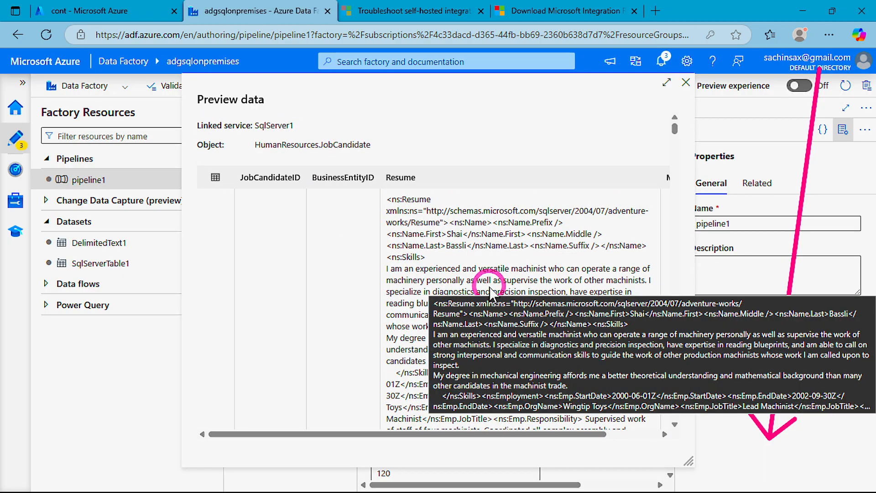
{"action": "scroll", "coordinate": [457, 286], "scroll_direction": "down", "scroll_amount": 10}
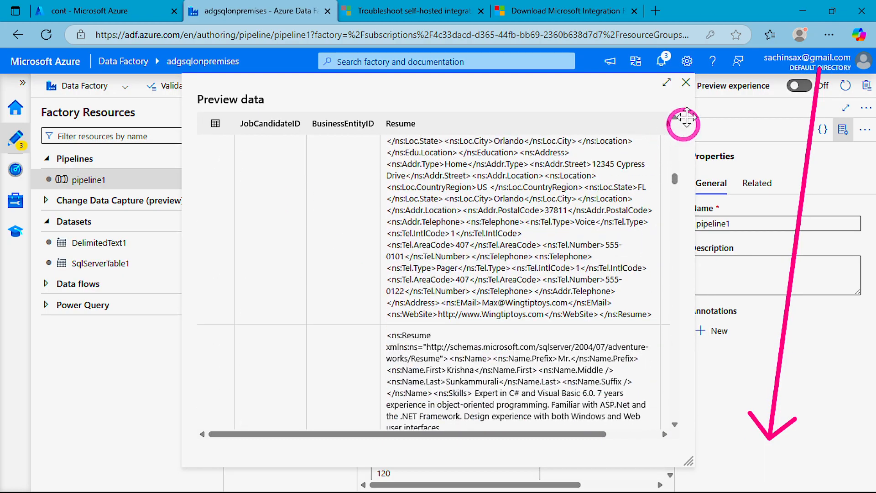
{"action": "left_click", "coordinate": [686, 82]}
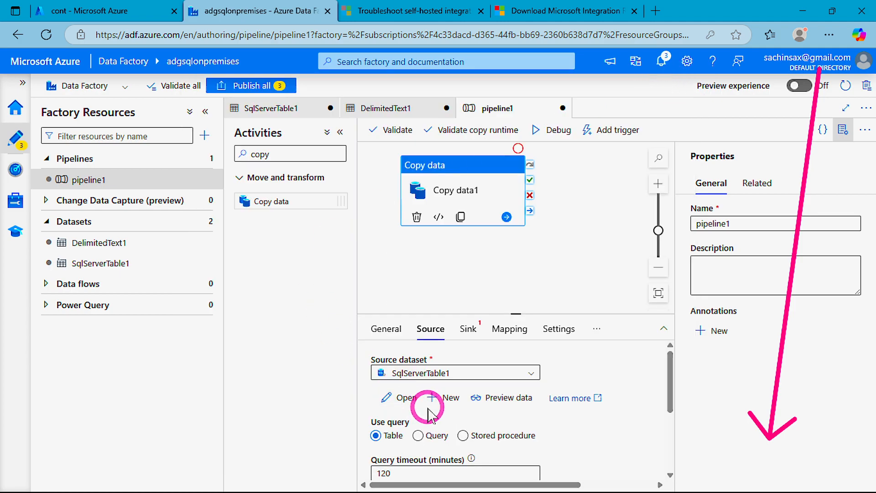
Change the SqlServerTable1 dataset's table to Production.Document and refresh the table list
{"action": "left_click", "coordinate": [91, 265]}
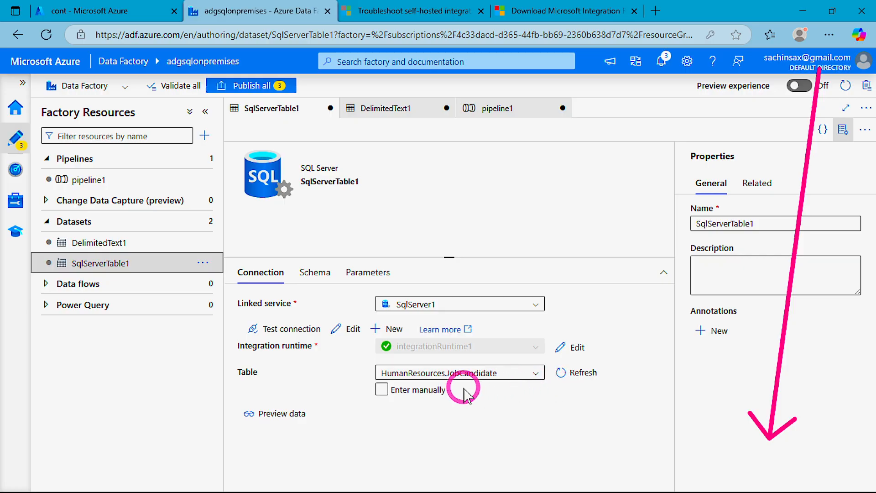
{"action": "left_click", "coordinate": [536, 374]}
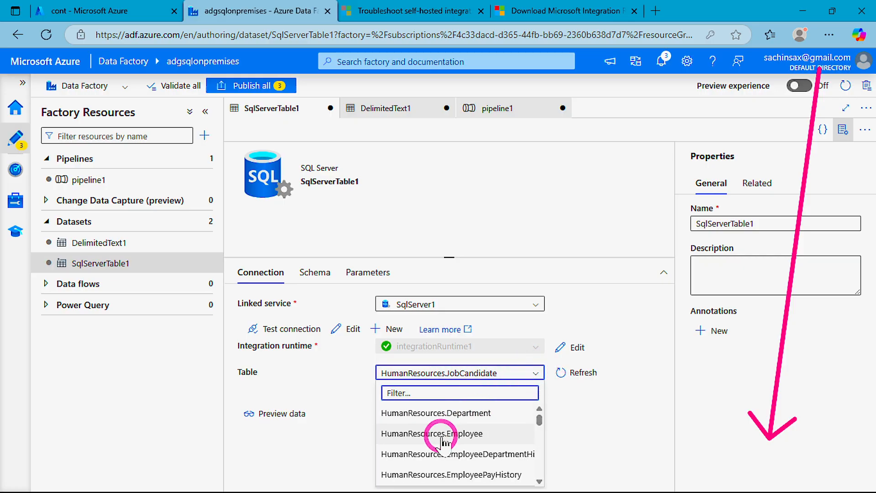
{"action": "scroll", "coordinate": [445, 429], "scroll_direction": "down", "scroll_amount": 5}
{"action": "scroll", "coordinate": [442, 429], "scroll_direction": "down", "scroll_amount": 8}
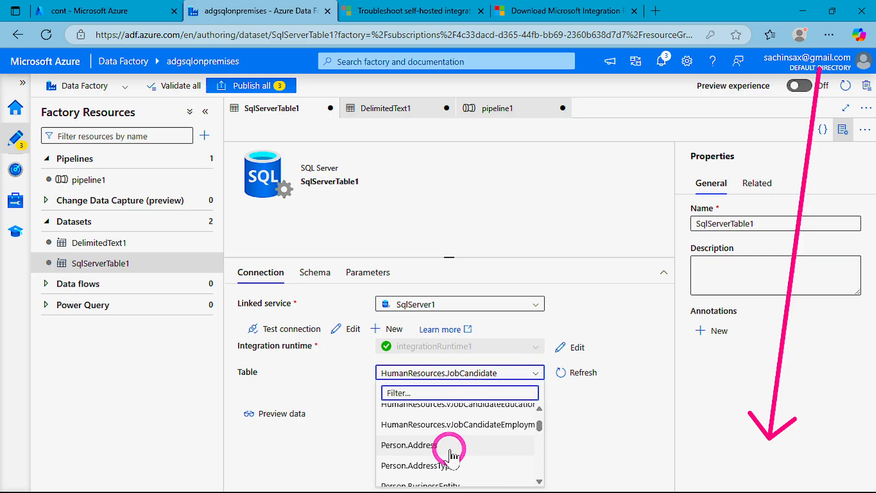
{"action": "left_click", "coordinate": [424, 431]}
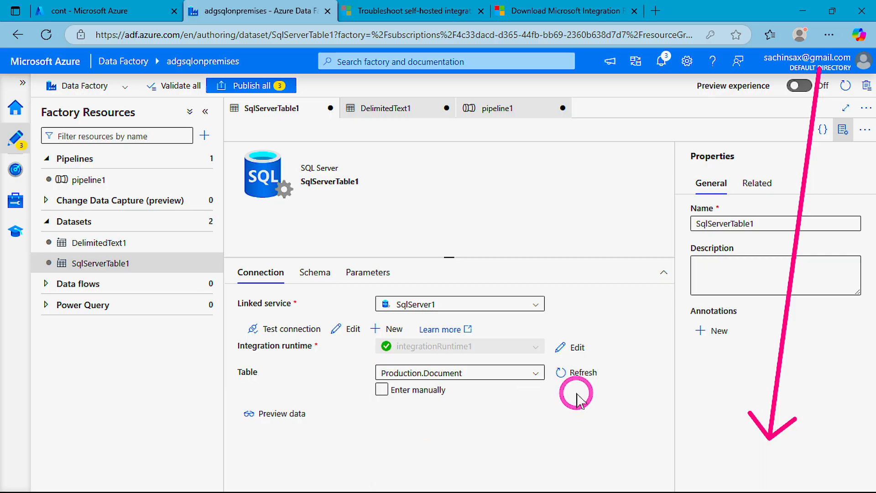
{"action": "left_click", "coordinate": [582, 375]}
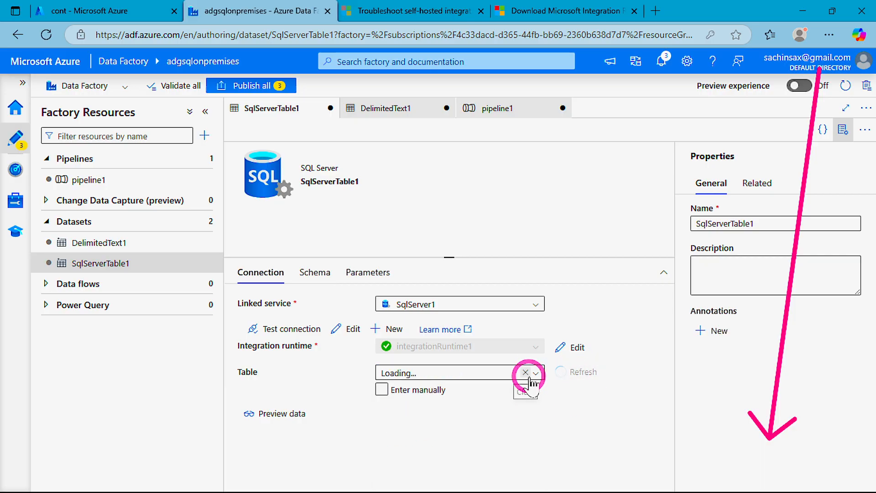
{"action": "left_click", "coordinate": [537, 374]}
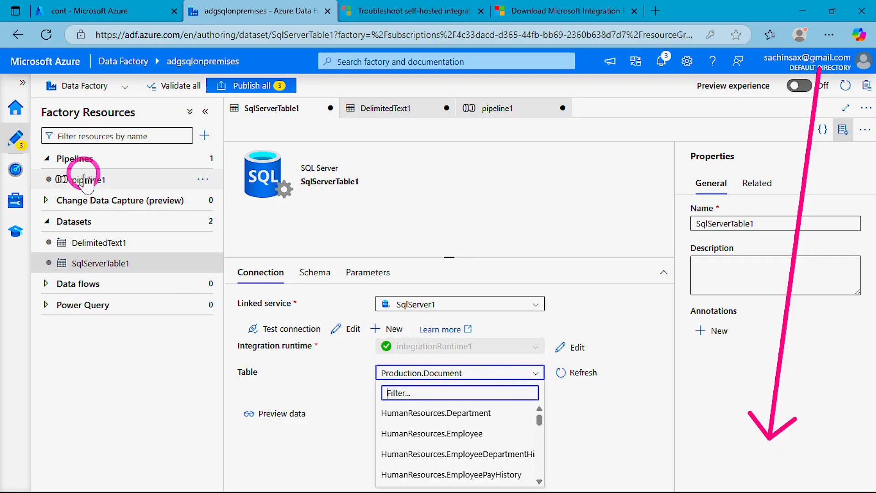
Return to pipeline1, preview the Copy data activity's source rows from Production.Document, and close the preview
{"action": "left_click", "coordinate": [94, 181]}
{"action": "left_click", "coordinate": [487, 400]}
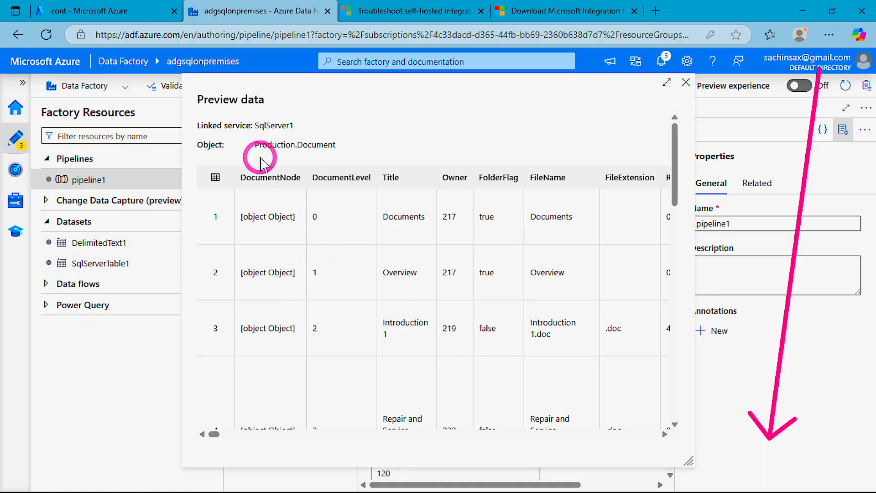
{"action": "scroll", "coordinate": [345, 302], "scroll_direction": "down", "scroll_amount": 5}
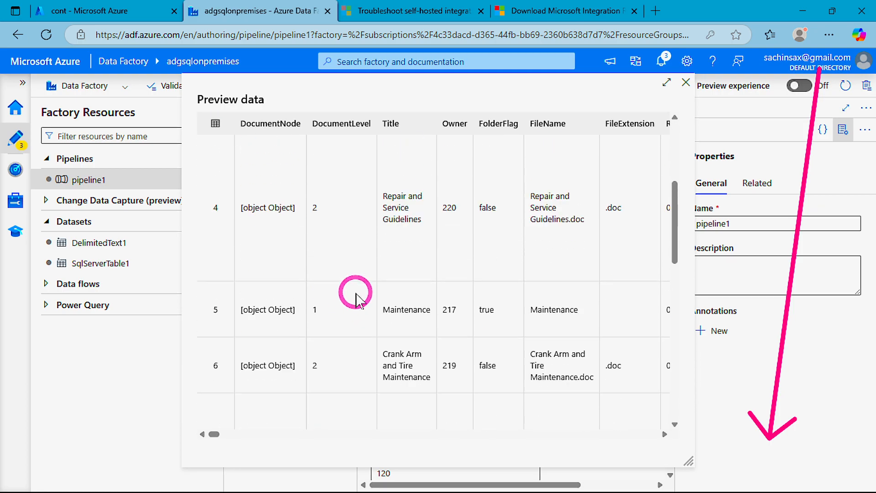
{"action": "scroll", "coordinate": [353, 290], "scroll_direction": "up", "scroll_amount": 6}
{"action": "left_click", "coordinate": [687, 83]}
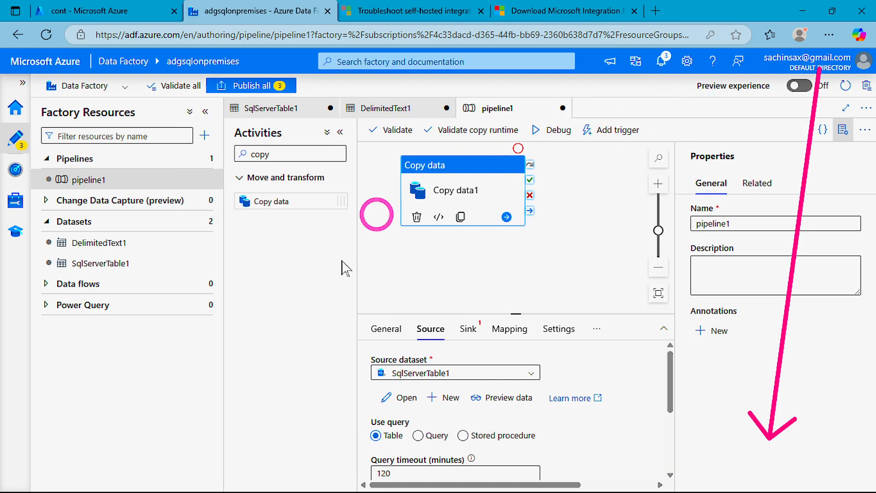
Set the Copy data activity's sink dataset to DelimitedText1
{"action": "left_click", "coordinate": [469, 329]}
{"action": "left_click", "coordinate": [454, 373]}
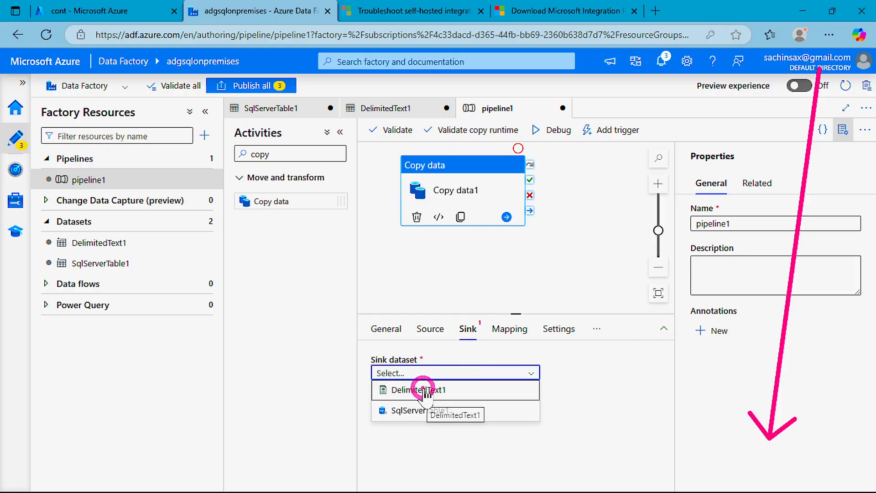
{"action": "left_click", "coordinate": [425, 390]}
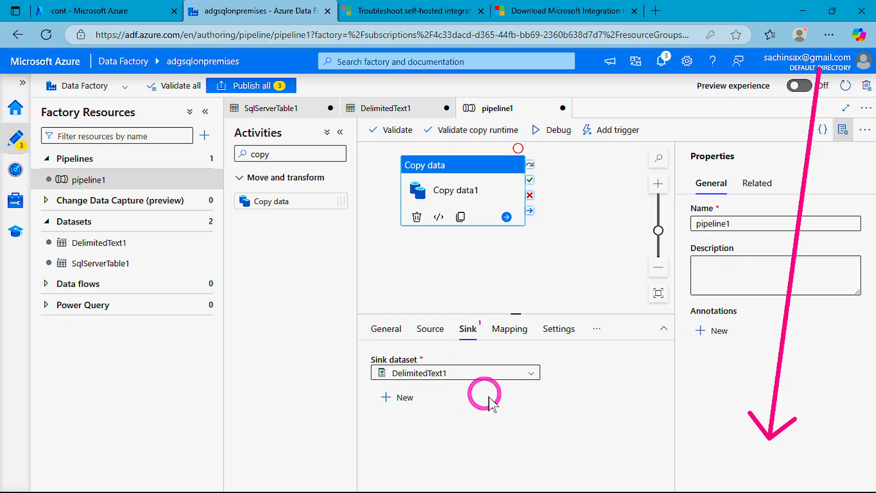
Import the schemas for the Copy data activity's column mapping and enlarge the mapping area by hiding the pipeline properties and activity list
{"action": "left_click", "coordinate": [508, 329]}
{"action": "left_click", "coordinate": [417, 395]}
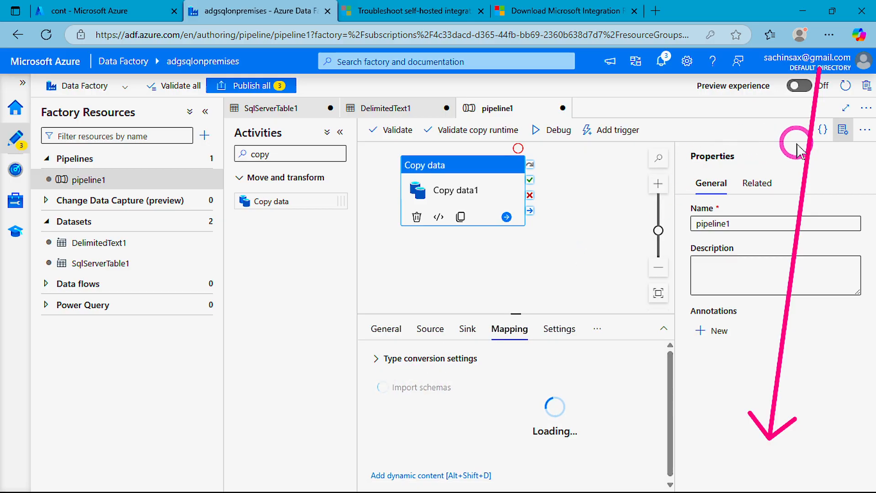
{"action": "left_click", "coordinate": [843, 129]}
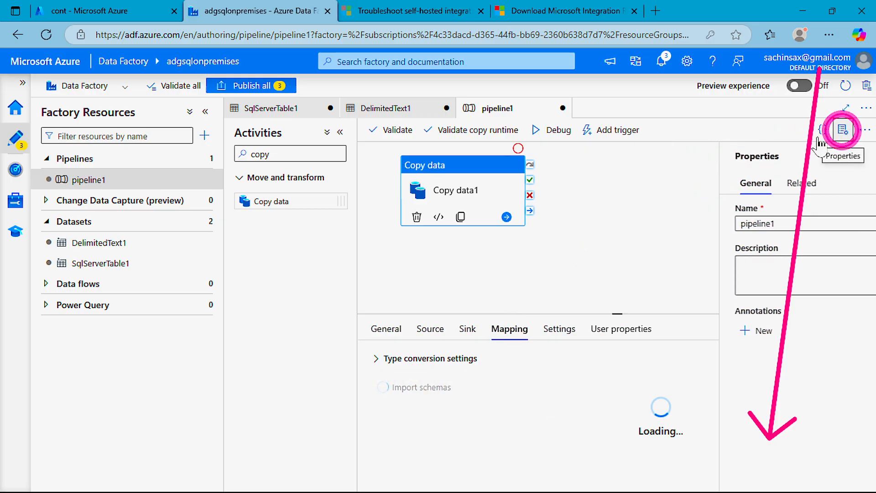
{"action": "left_click", "coordinate": [340, 132]}
{"action": "left_click_drag", "start_coordinate": [557, 312], "coordinate": [570, 135]}
Review the source-to-destination column mappings and their data types, along with the Copy data activity's source and sink settings
{"action": "scroll", "coordinate": [362, 289], "scroll_direction": "down", "scroll_amount": 4}
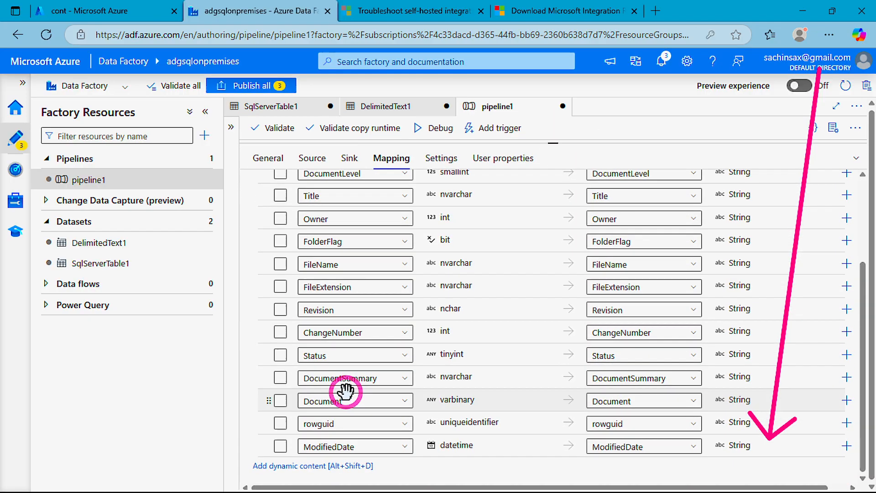
{"action": "scroll", "coordinate": [346, 393], "scroll_direction": "up", "scroll_amount": 5}
{"action": "scroll", "coordinate": [642, 308], "scroll_direction": "down", "scroll_amount": 5}
{"action": "scroll", "coordinate": [650, 352], "scroll_direction": "up", "scroll_amount": 5}
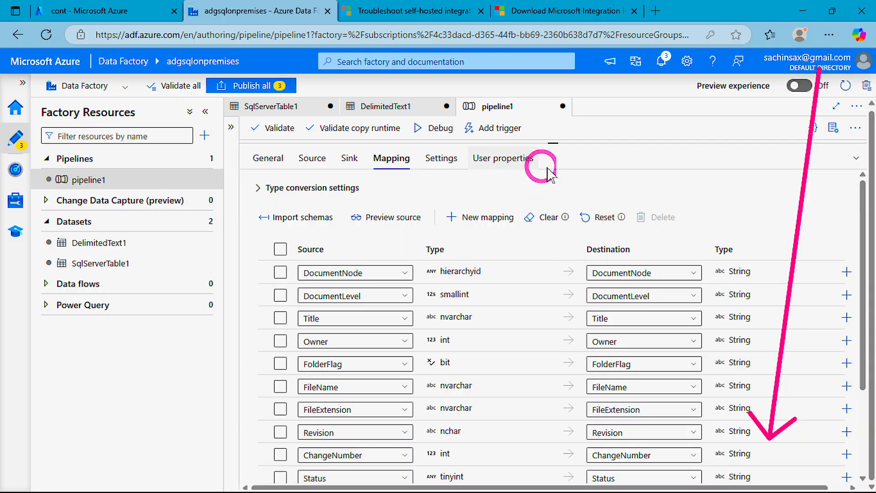
{"action": "left_click_drag", "start_coordinate": [556, 141], "coordinate": [554, 217]}
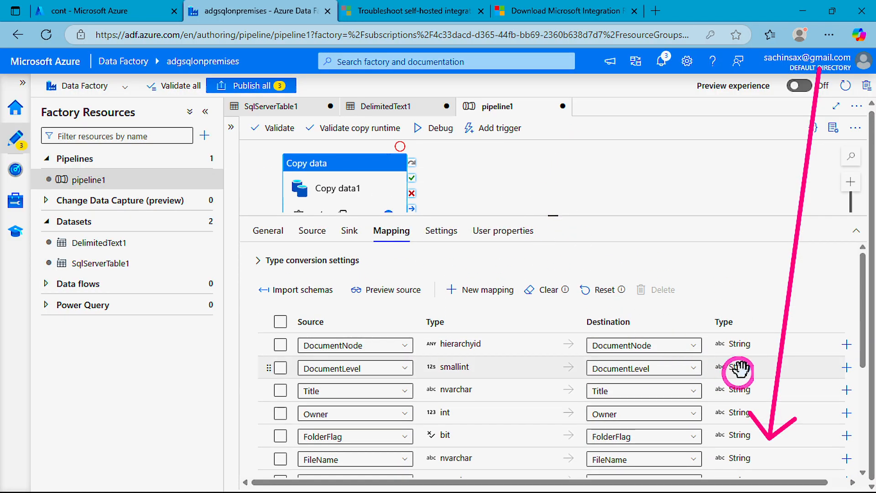
{"action": "scroll", "coordinate": [744, 378], "scroll_direction": "down", "scroll_amount": 3}
{"action": "scroll", "coordinate": [743, 377], "scroll_direction": "up", "scroll_amount": 3}
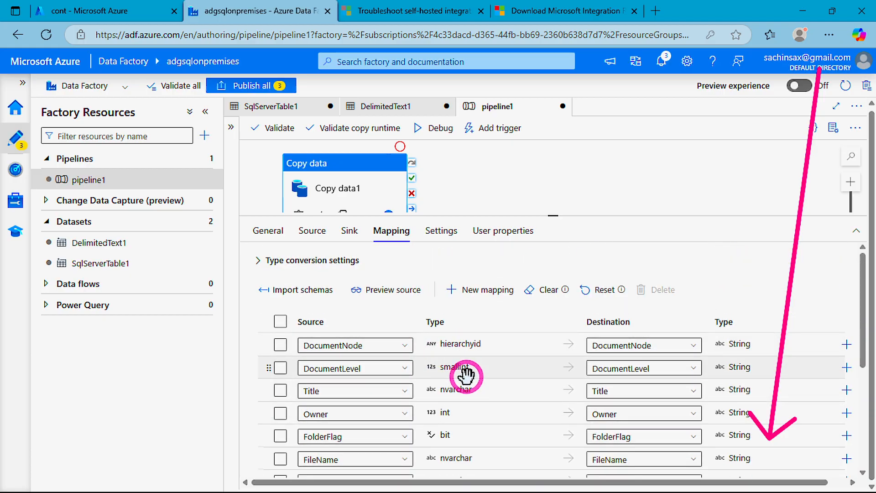
{"action": "left_click", "coordinate": [310, 231]}
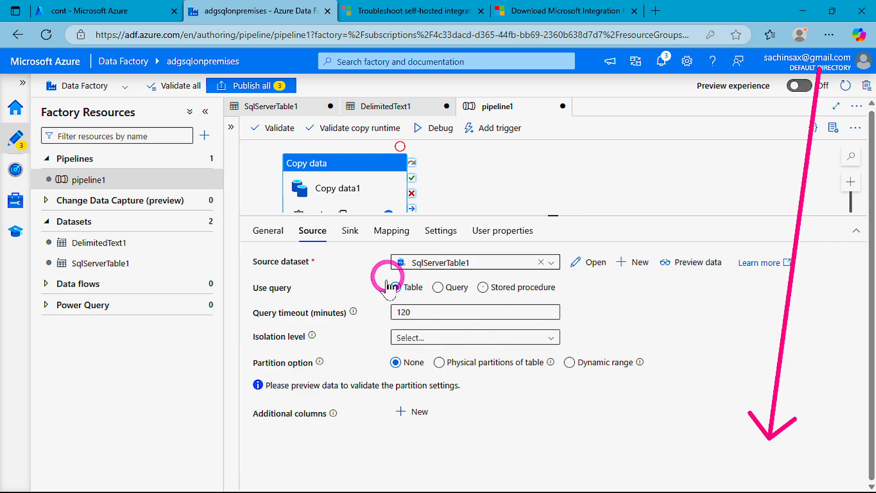
{"action": "left_click", "coordinate": [351, 231]}
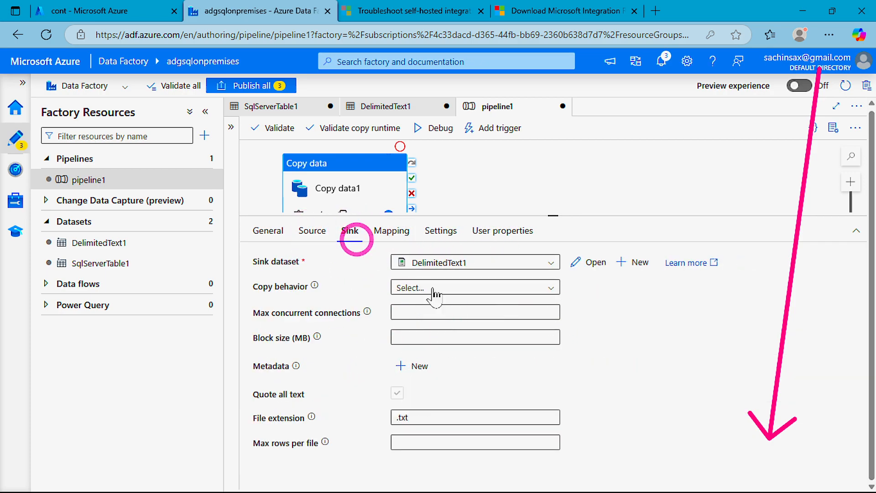
Publish the new pipeline1, SqlServerTable1 and DelimitedText1 resources to the live environment and start a debug run of pipeline1
{"action": "left_click_drag", "start_coordinate": [553, 216], "coordinate": [553, 326]}
{"action": "left_click", "coordinate": [244, 85]}
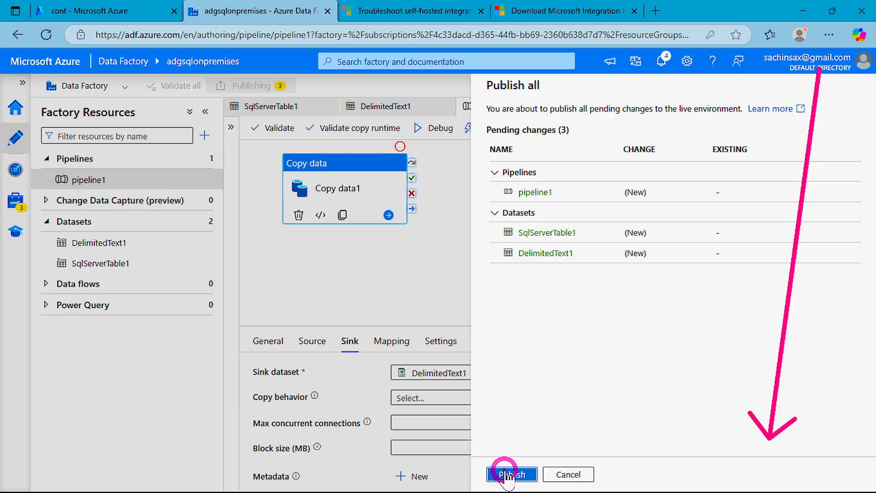
{"action": "left_click", "coordinate": [506, 473]}
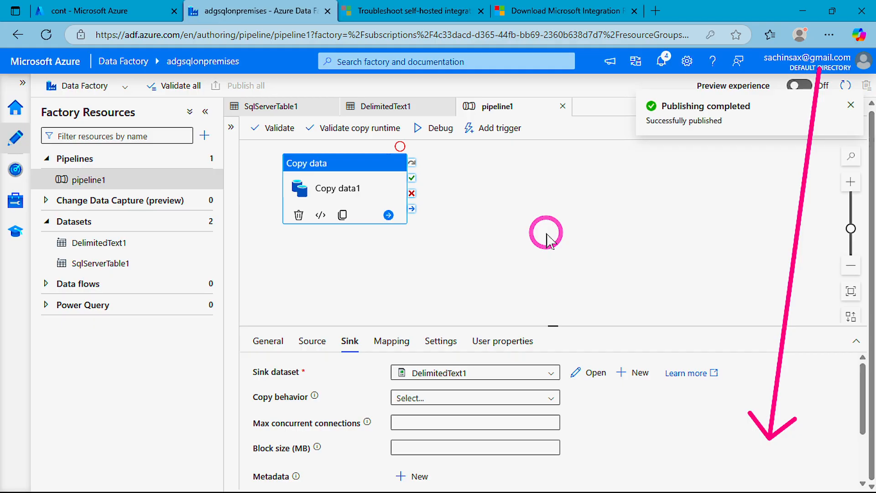
{"action": "left_click", "coordinate": [431, 132]}
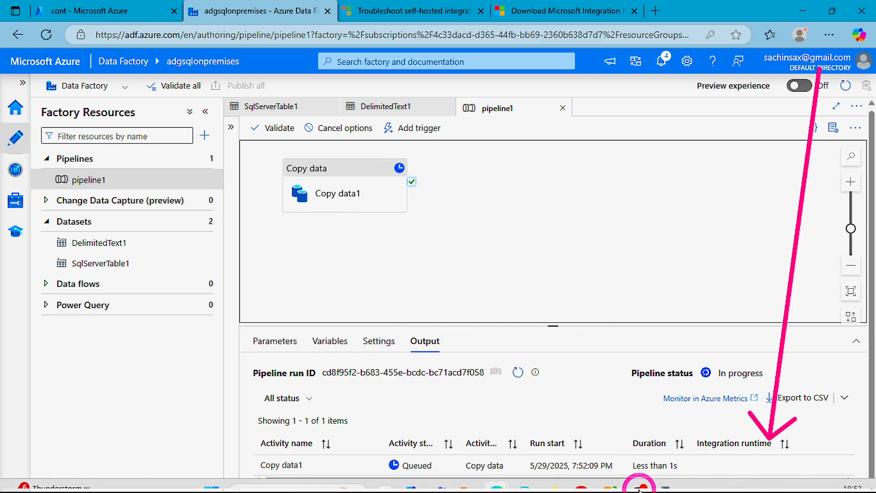
Check the AdventureWorks2016 source database in SQL Server Management Studio and the dir folder of the cont container in the Azure portal
{"action": "mouse_move", "coordinate": [612, 476]}
{"action": "left_click", "coordinate": [544, 445]}
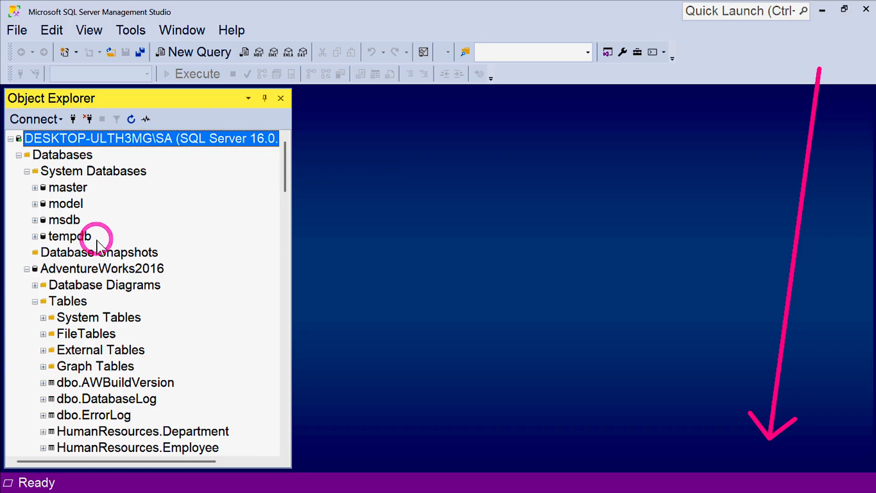
{"action": "left_click", "coordinate": [822, 10]}
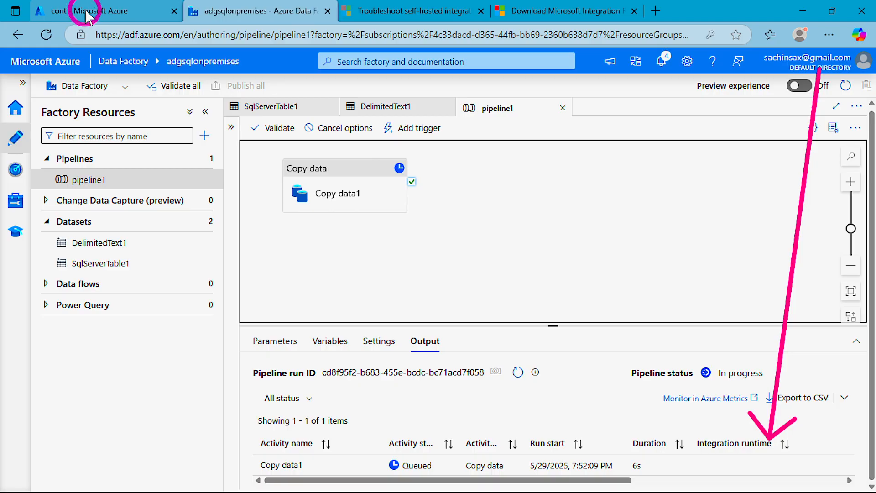
{"action": "left_click", "coordinate": [71, 11]}
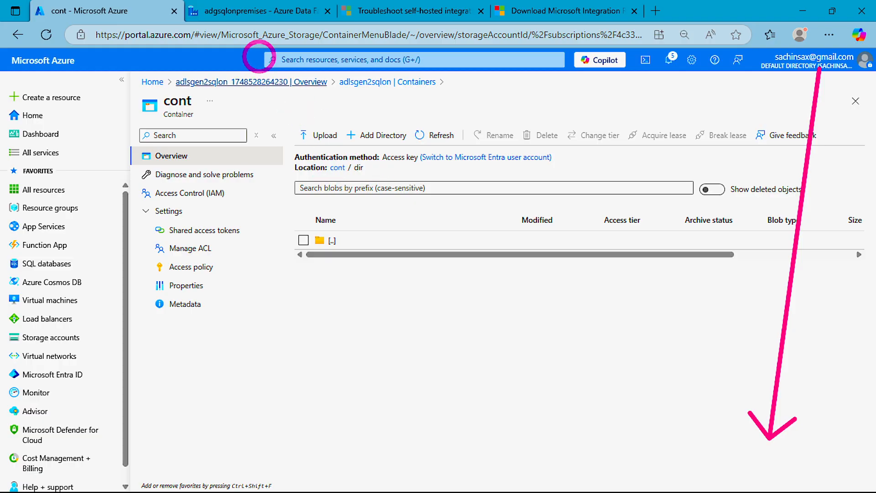
Return to pipeline1 in Azure Data Factory and refresh the status of the debug run
{"action": "left_click", "coordinate": [242, 10]}
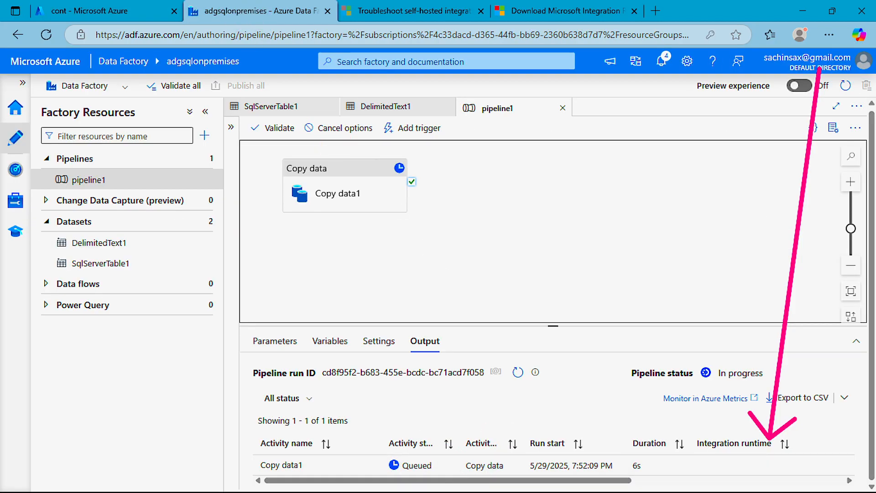
{"action": "mouse_move", "coordinate": [613, 134]}
{"action": "left_mouse_down"}
{"action": "mouse_move", "coordinate": [562, 297]}
{"action": "mouse_move", "coordinate": [497, 441]}
{"action": "left_mouse_up"}
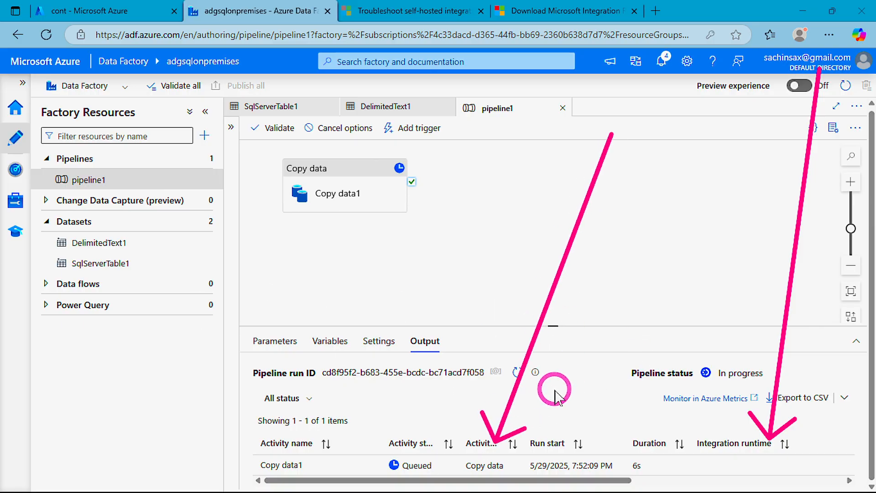
{"action": "left_click", "coordinate": [516, 372]}
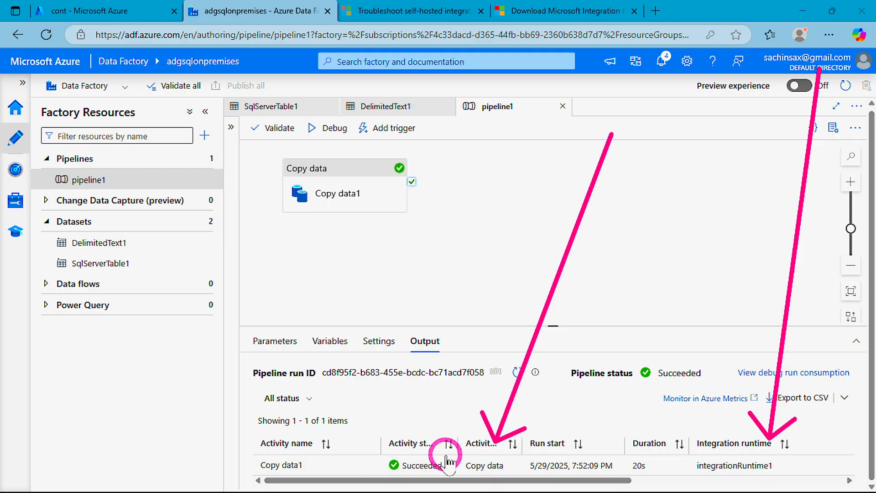
Refresh the cont container's dir folder in the Azure portal, inspect the contents of Production.Document.txt, and close the file
{"action": "left_click", "coordinate": [76, 20]}
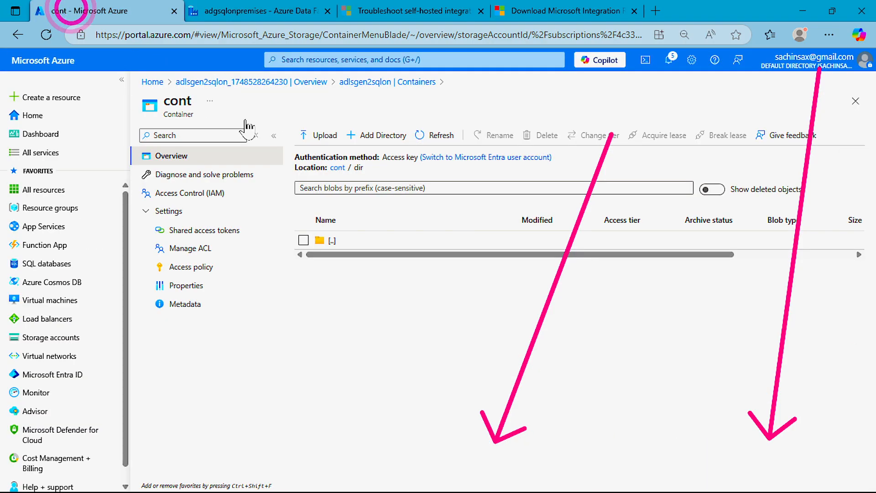
{"action": "left_click", "coordinate": [436, 136]}
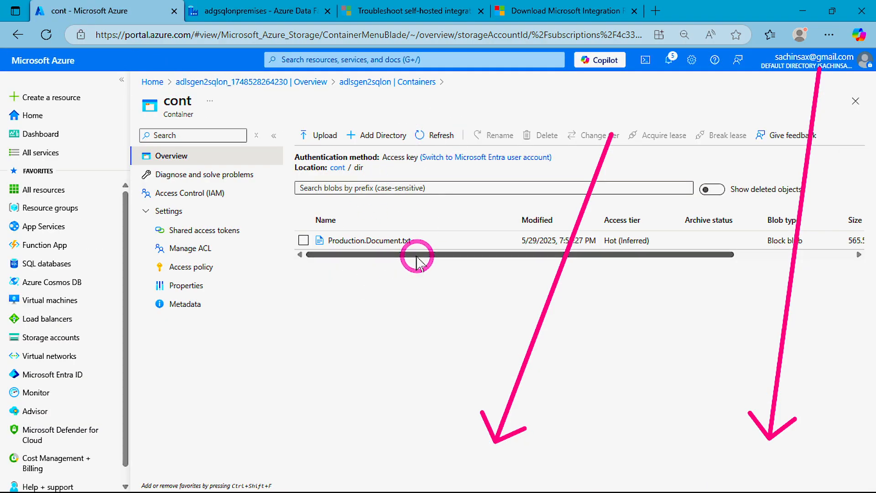
{"action": "left_click", "coordinate": [359, 242]}
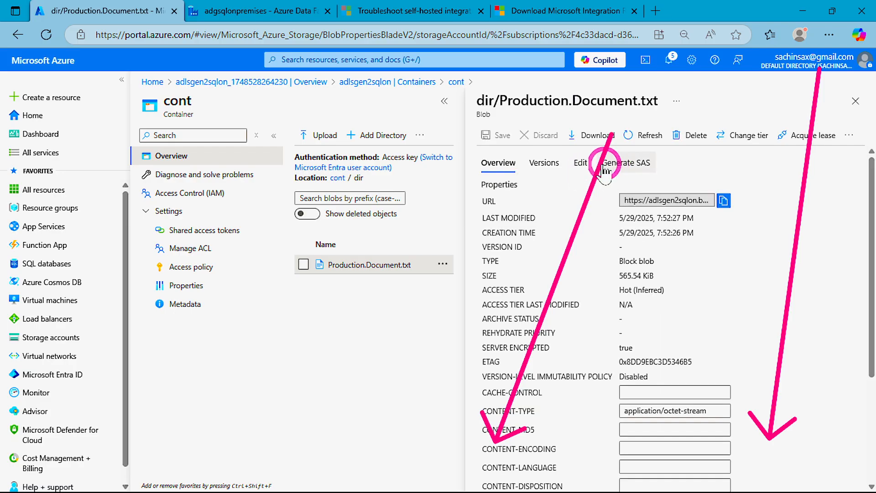
{"action": "left_click", "coordinate": [582, 171]}
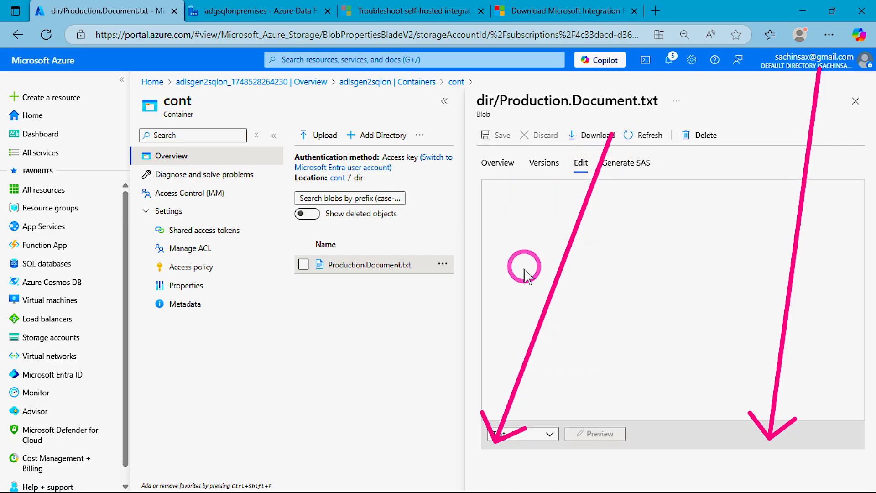
{"action": "scroll", "coordinate": [589, 273], "scroll_direction": "down", "scroll_amount": 15}
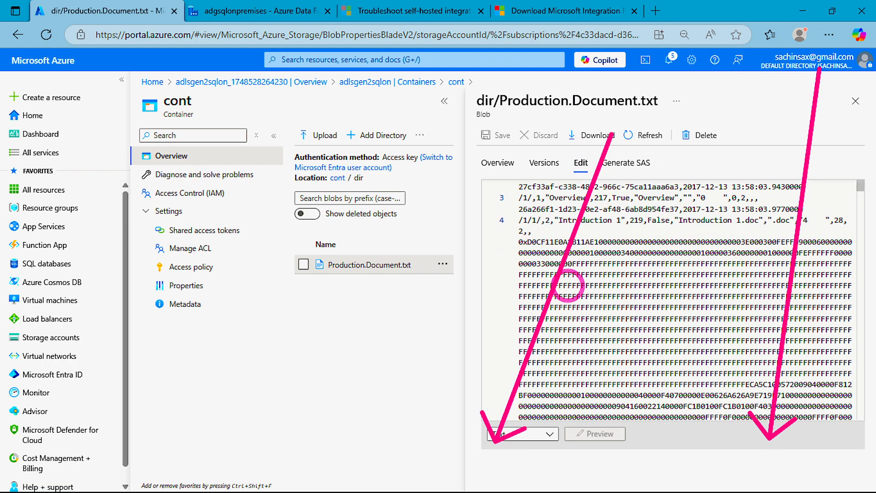
{"action": "scroll", "coordinate": [559, 310], "scroll_direction": "up", "scroll_amount": 15}
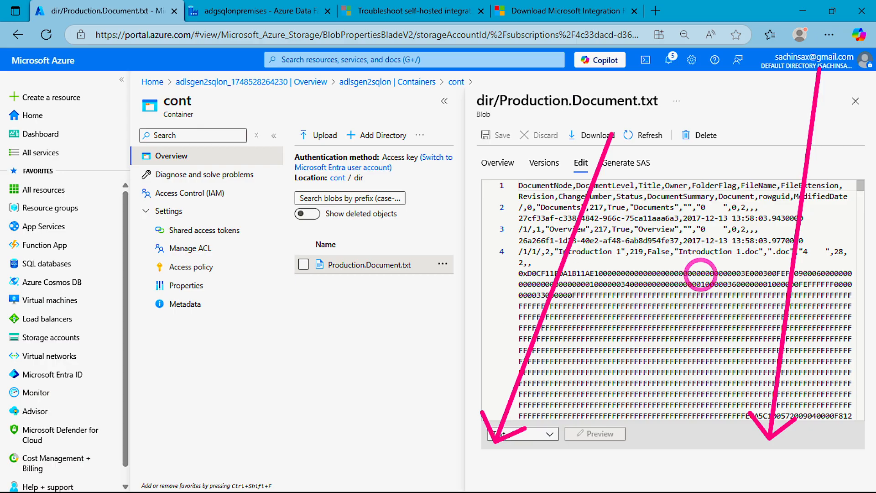
{"action": "left_click", "coordinate": [857, 101]}
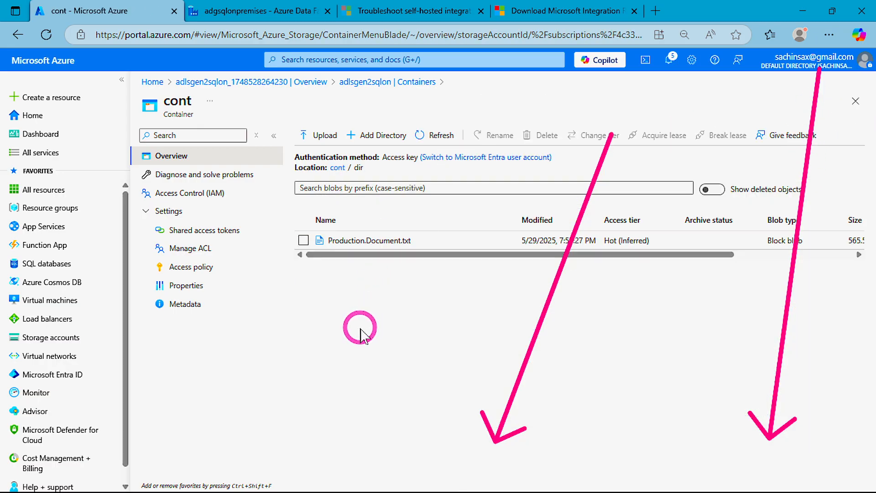
Return to Azure Data Factory and check the self-hosted node's connection status in Microsoft Integration Runtime Configuration Manager
{"action": "left_click", "coordinate": [250, 13]}
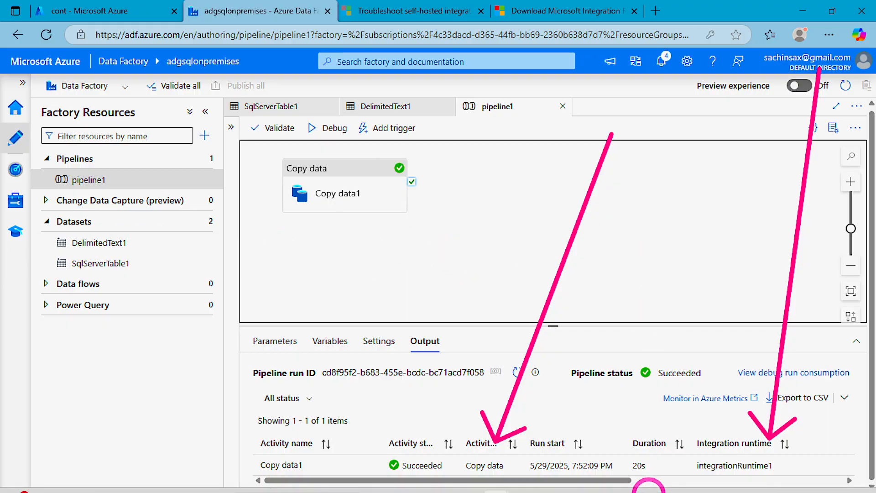
{"action": "left_click", "coordinate": [638, 477]}
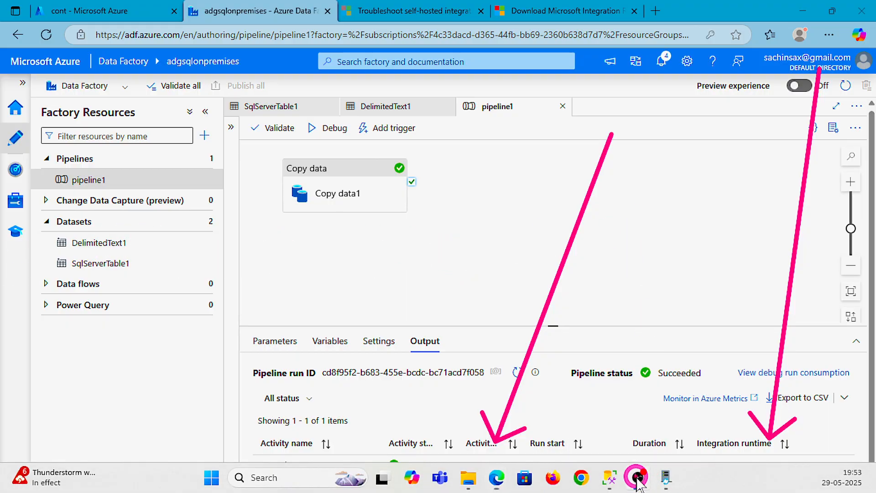
{"action": "left_click", "coordinate": [666, 484]}
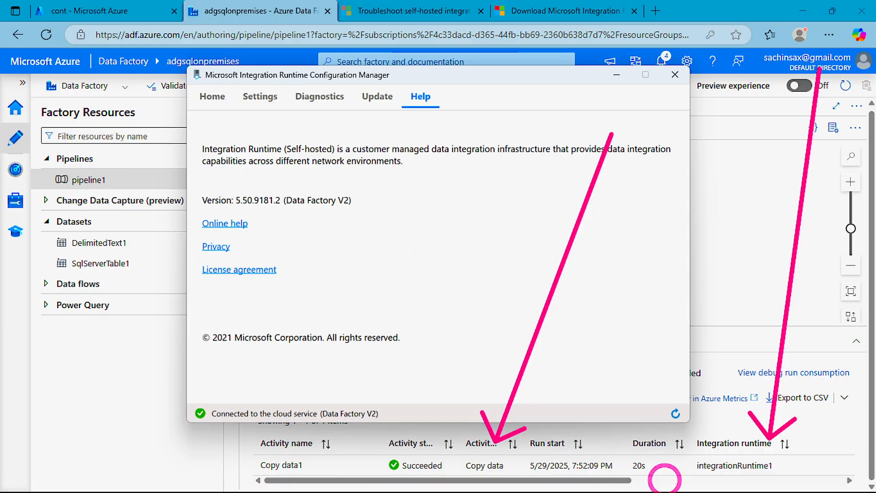
{"action": "left_click", "coordinate": [212, 97]}
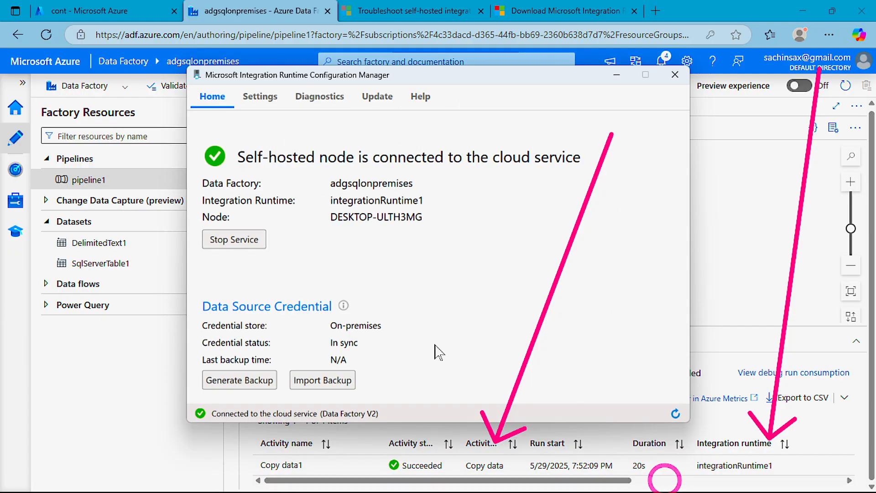